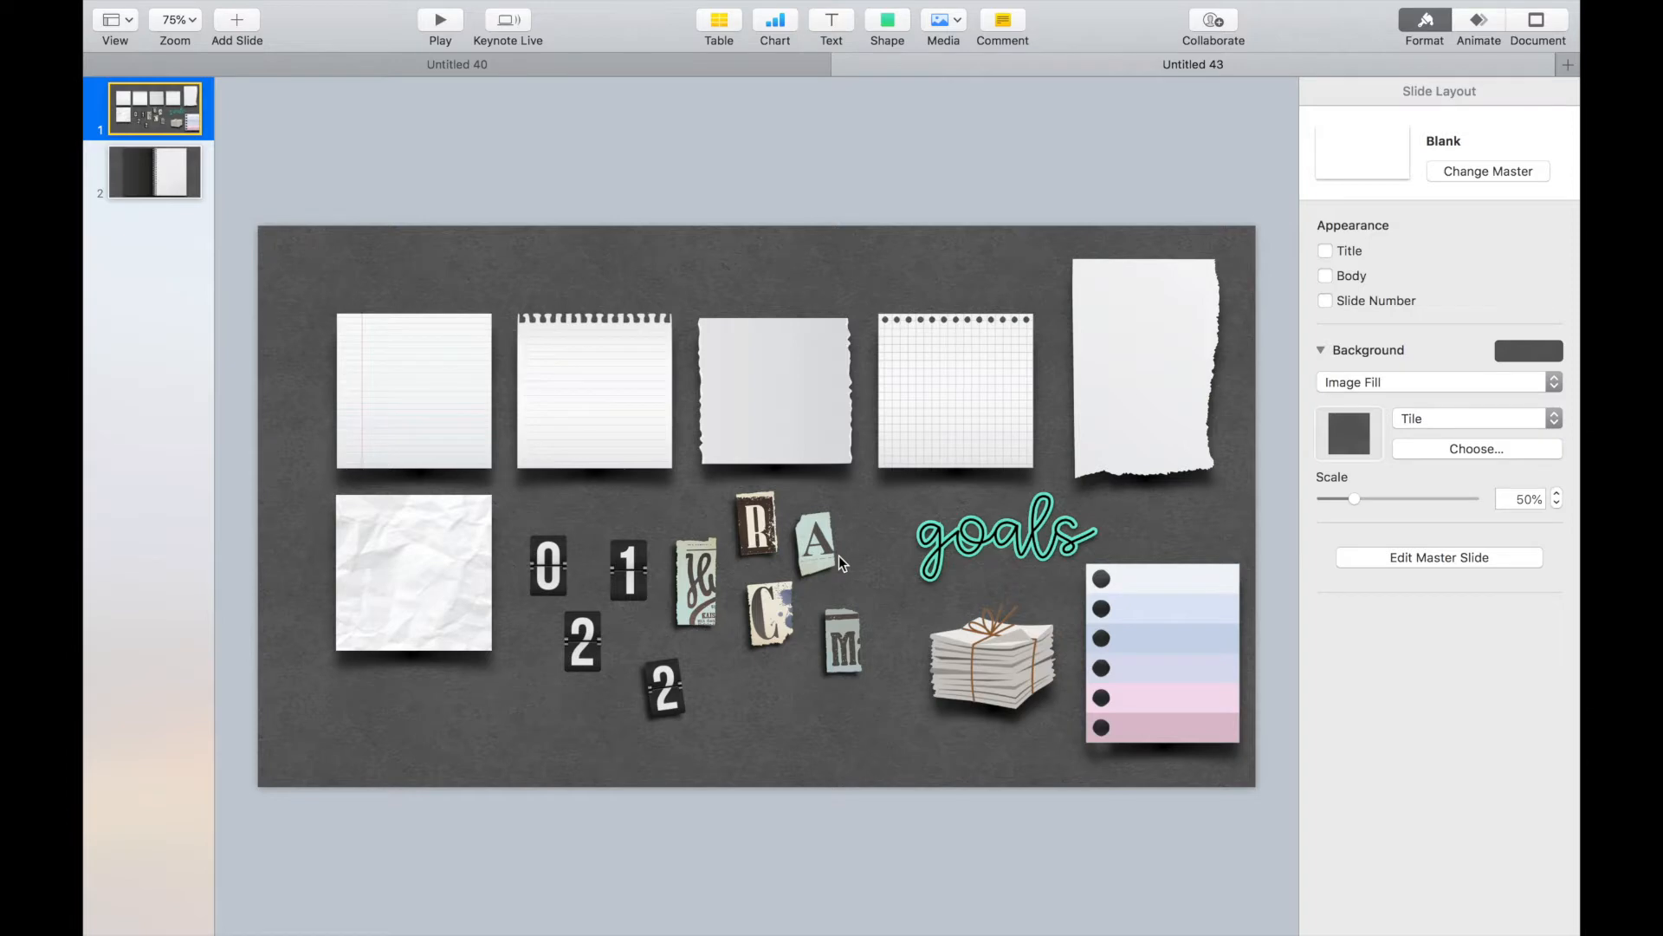
Copy the cut-out letters from slide 1 and paste them onto the open notebook on slide 2
click(146, 169)
click(162, 112)
drag(879, 689, 693, 494)
key(super+c)
click(154, 173)
key(super+v)
click(716, 435)
Arrange the cut-out letters in a row at the top of the notebook's black page to spell MARCH
drag(843, 641, 452, 303)
drag(815, 546, 499, 303)
drag(757, 525, 545, 307)
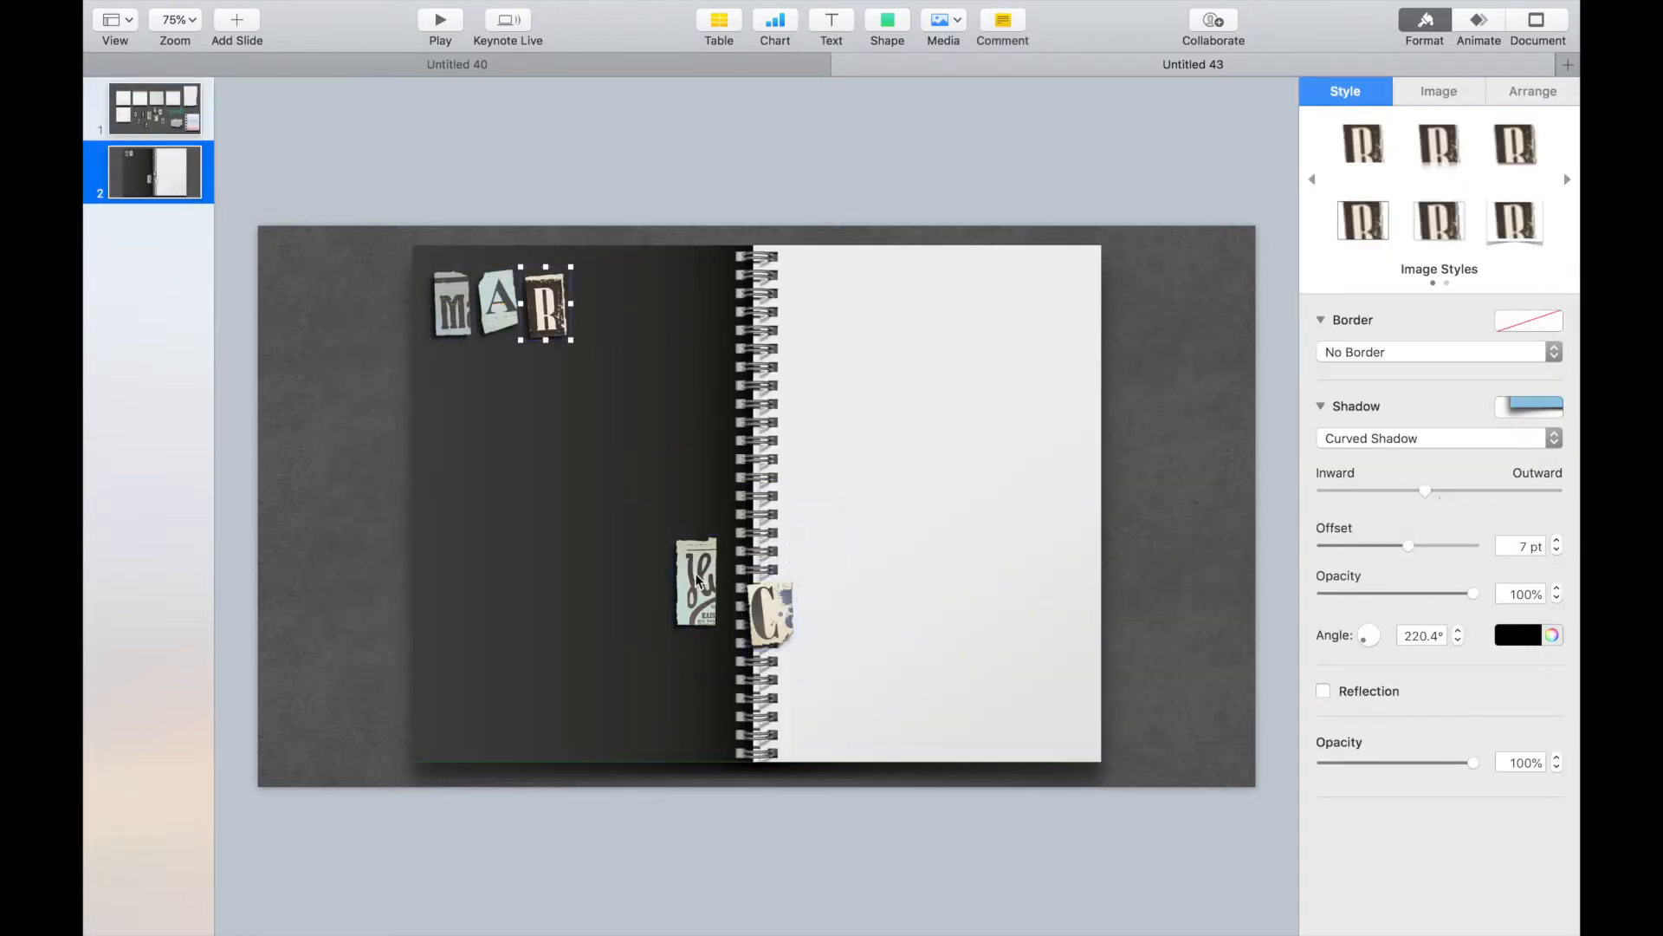
drag(769, 615, 590, 303)
click(1533, 91)
key(Right)
drag(697, 581, 639, 304)
Copy the flip-clock digits from slide 1 and paste them onto the notebook slide
click(154, 108)
drag(512, 533, 702, 719)
key(super+c)
click(154, 172)
key(super+v)
Arrange the flip-clock digits in a row beneath MARCH on the black page to read 2021
drag(585, 641, 465, 374)
drag(557, 579, 516, 385)
drag(668, 700, 553, 385)
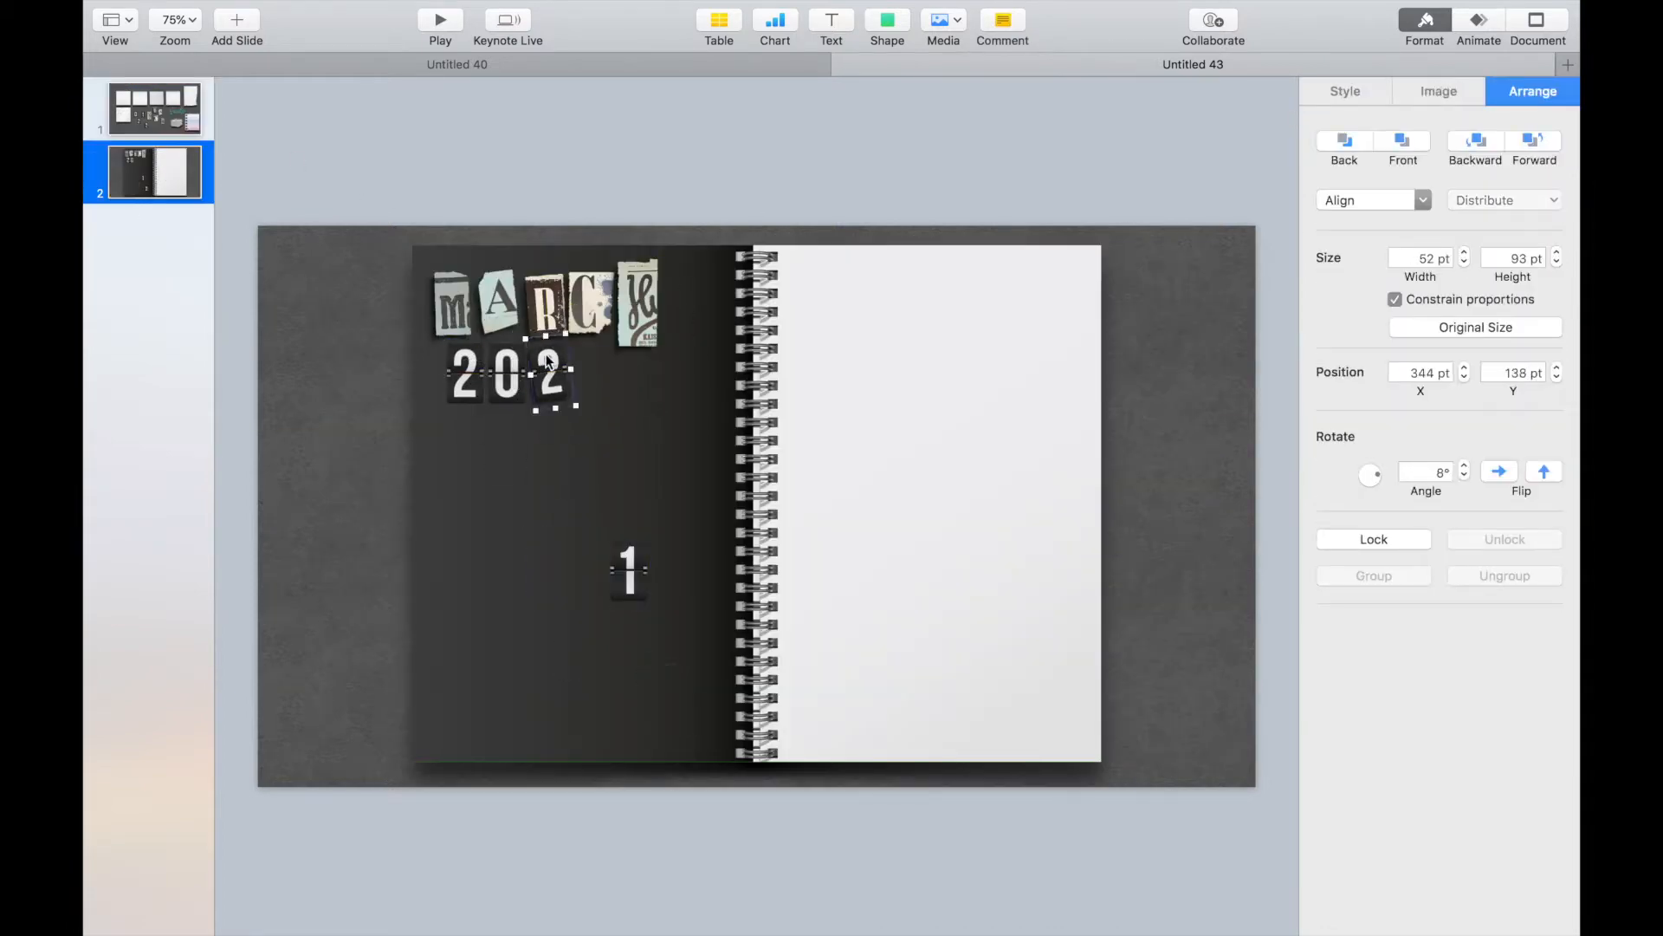
drag(629, 580, 589, 383)
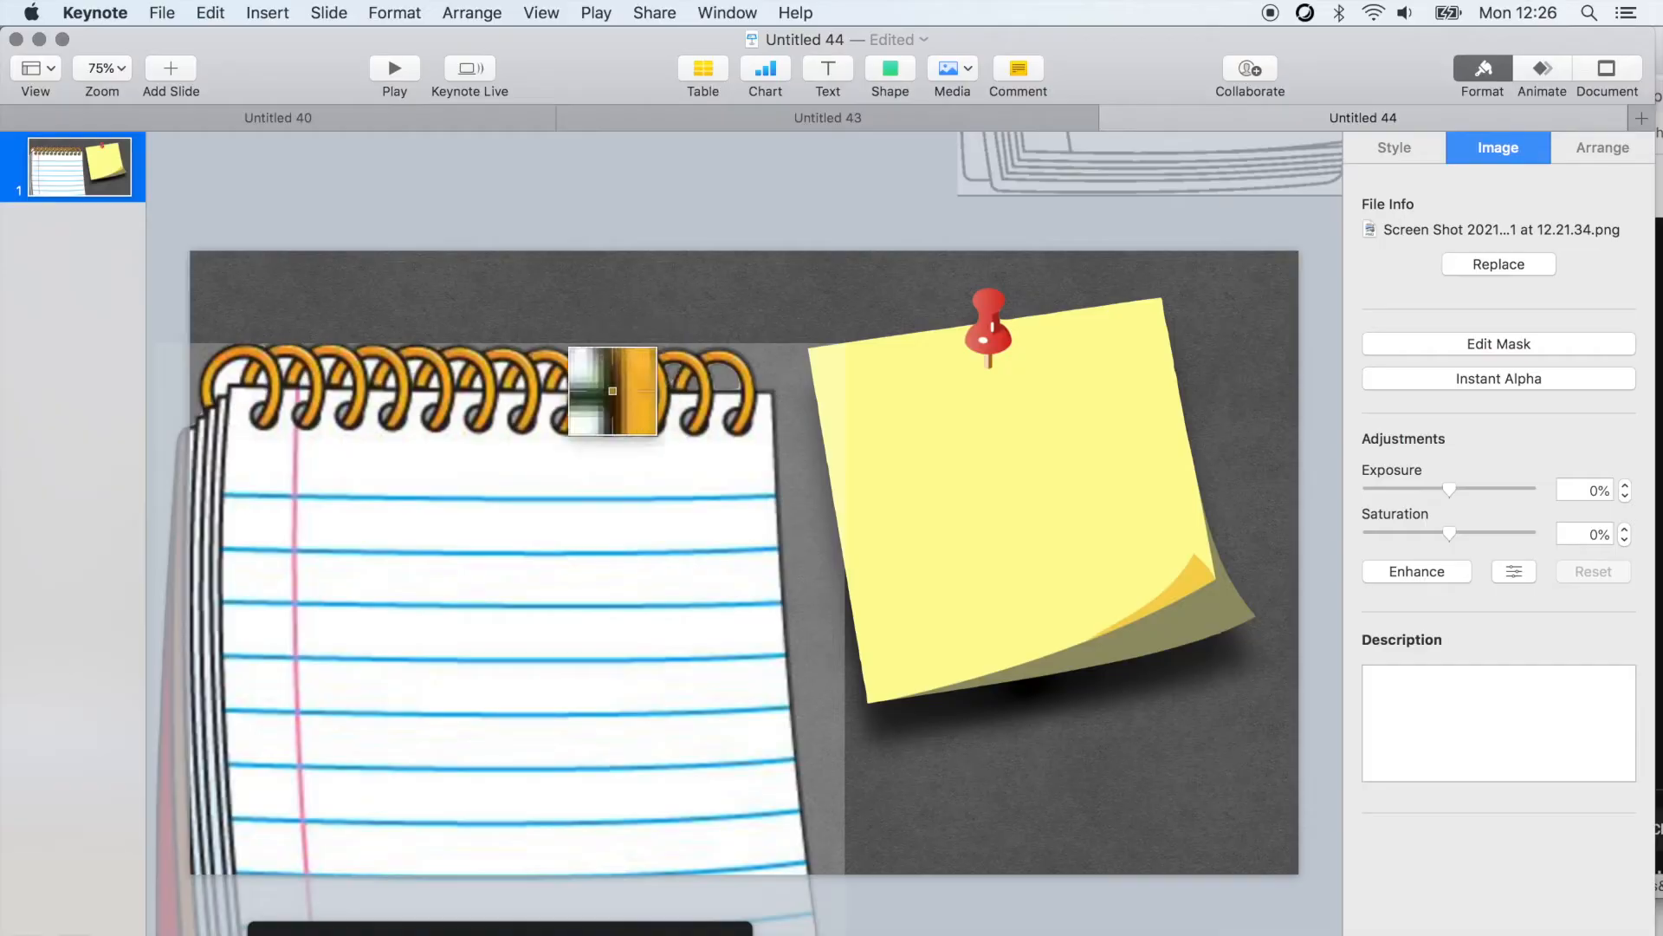
Make the white areas around the notepad's spiral rings transparent with Instant Alpha
drag(565, 388, 419, 334)
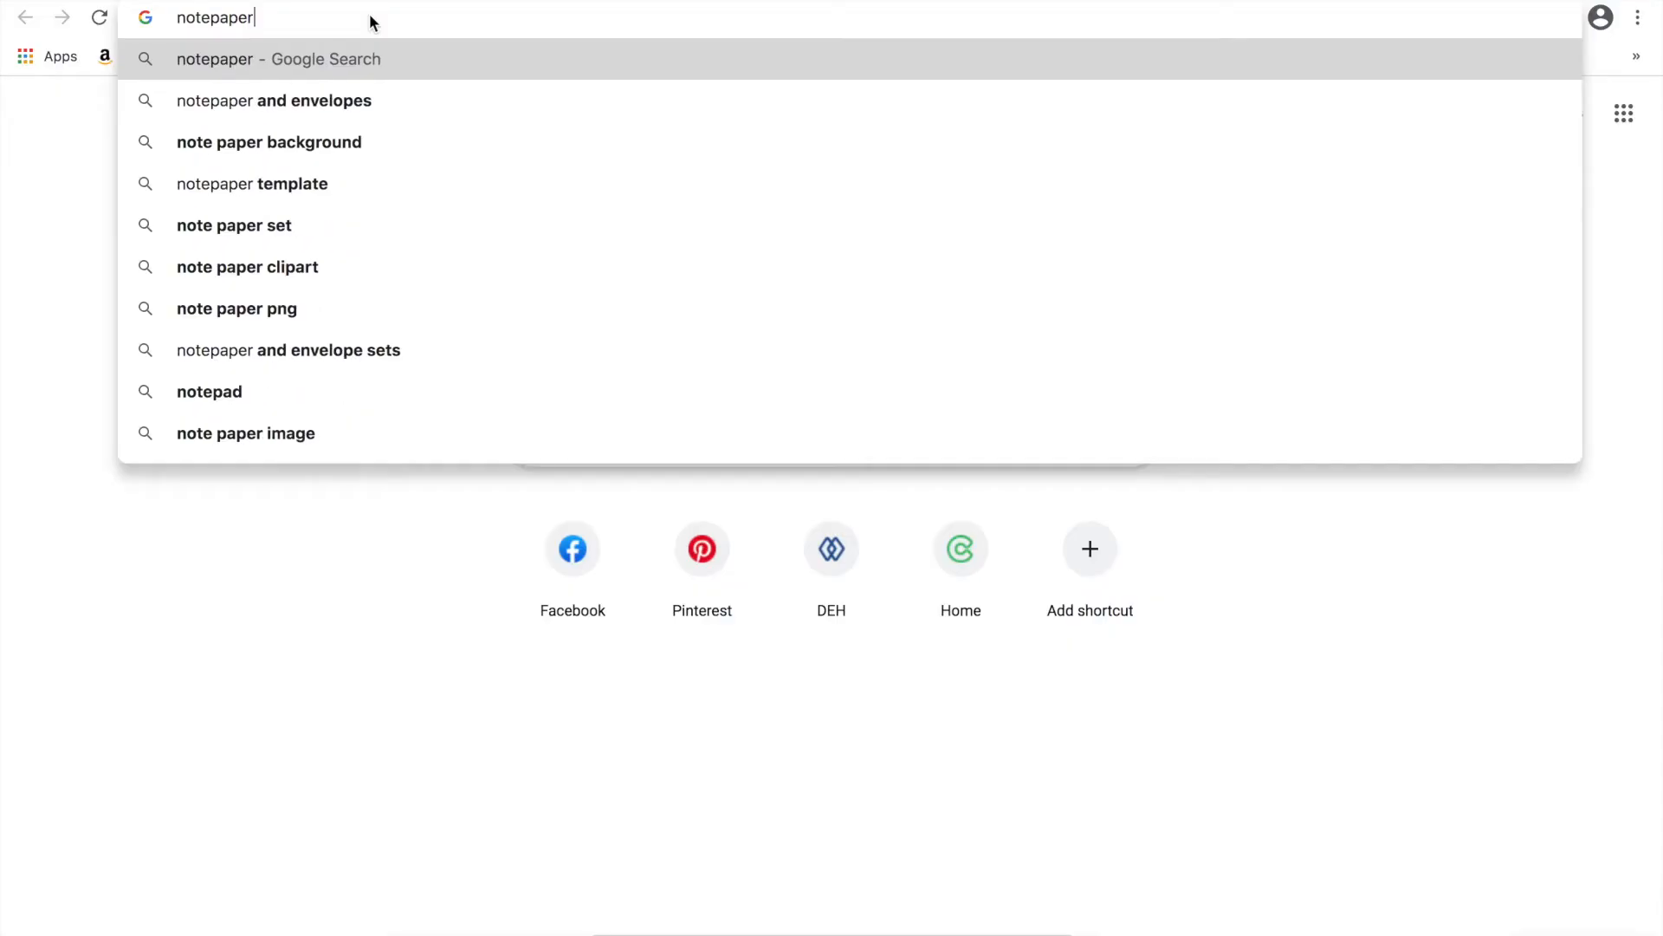
Search the web for "notepaper clipart" and open the coloured spiral notepad image from the results
text(clipart)
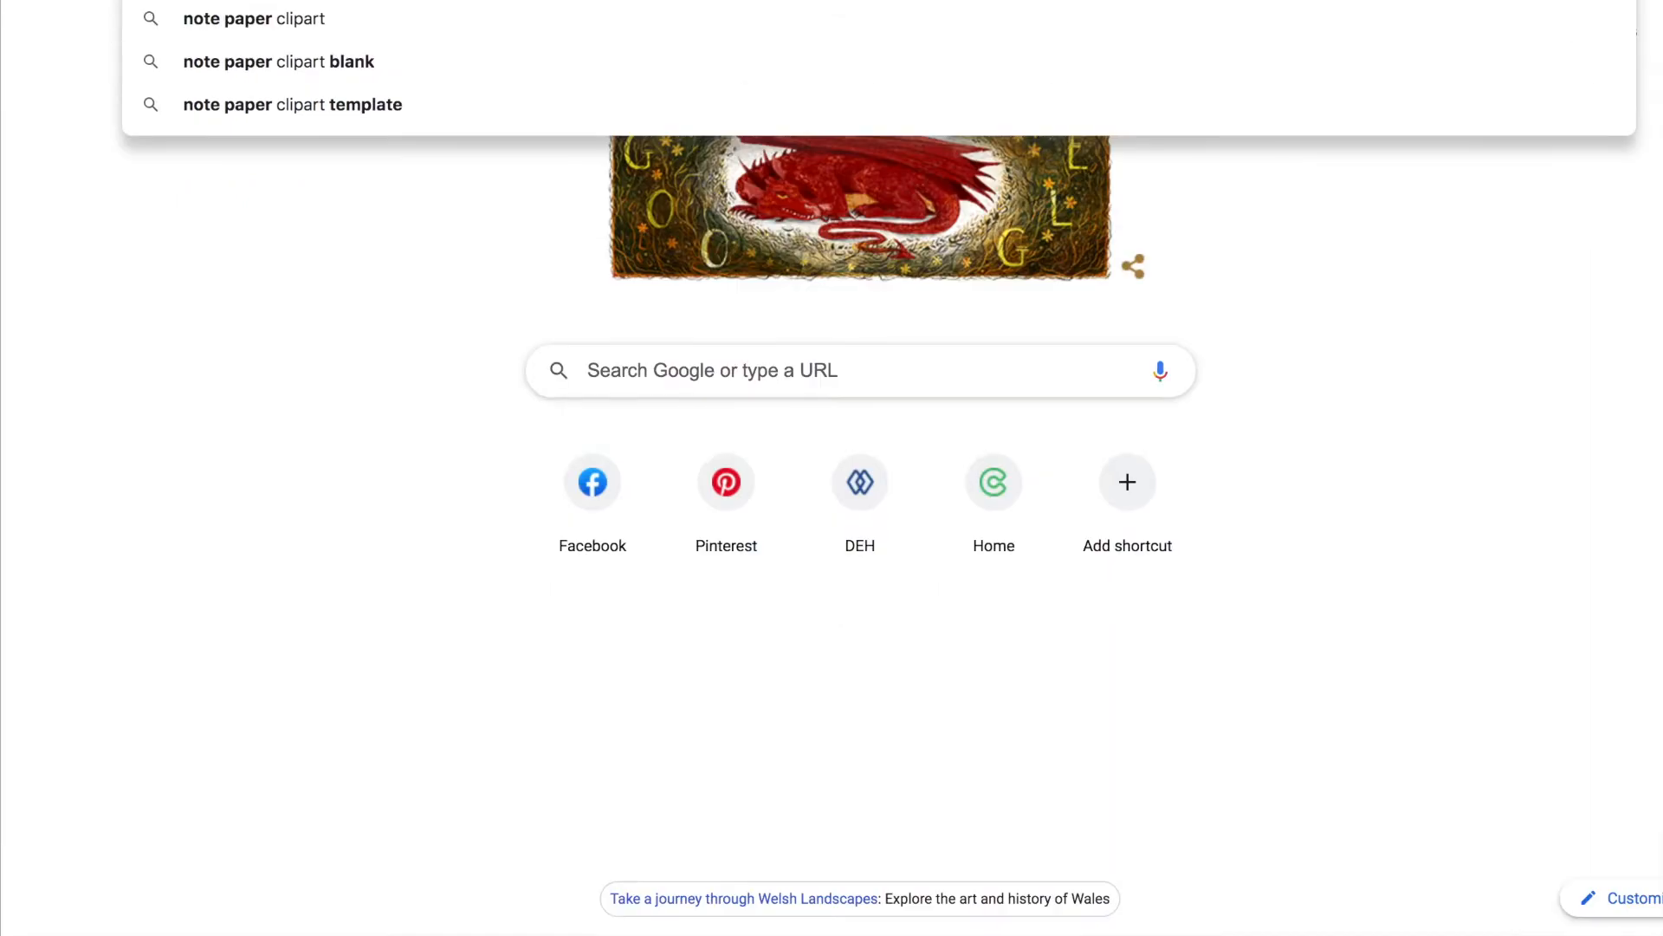
key(Return)
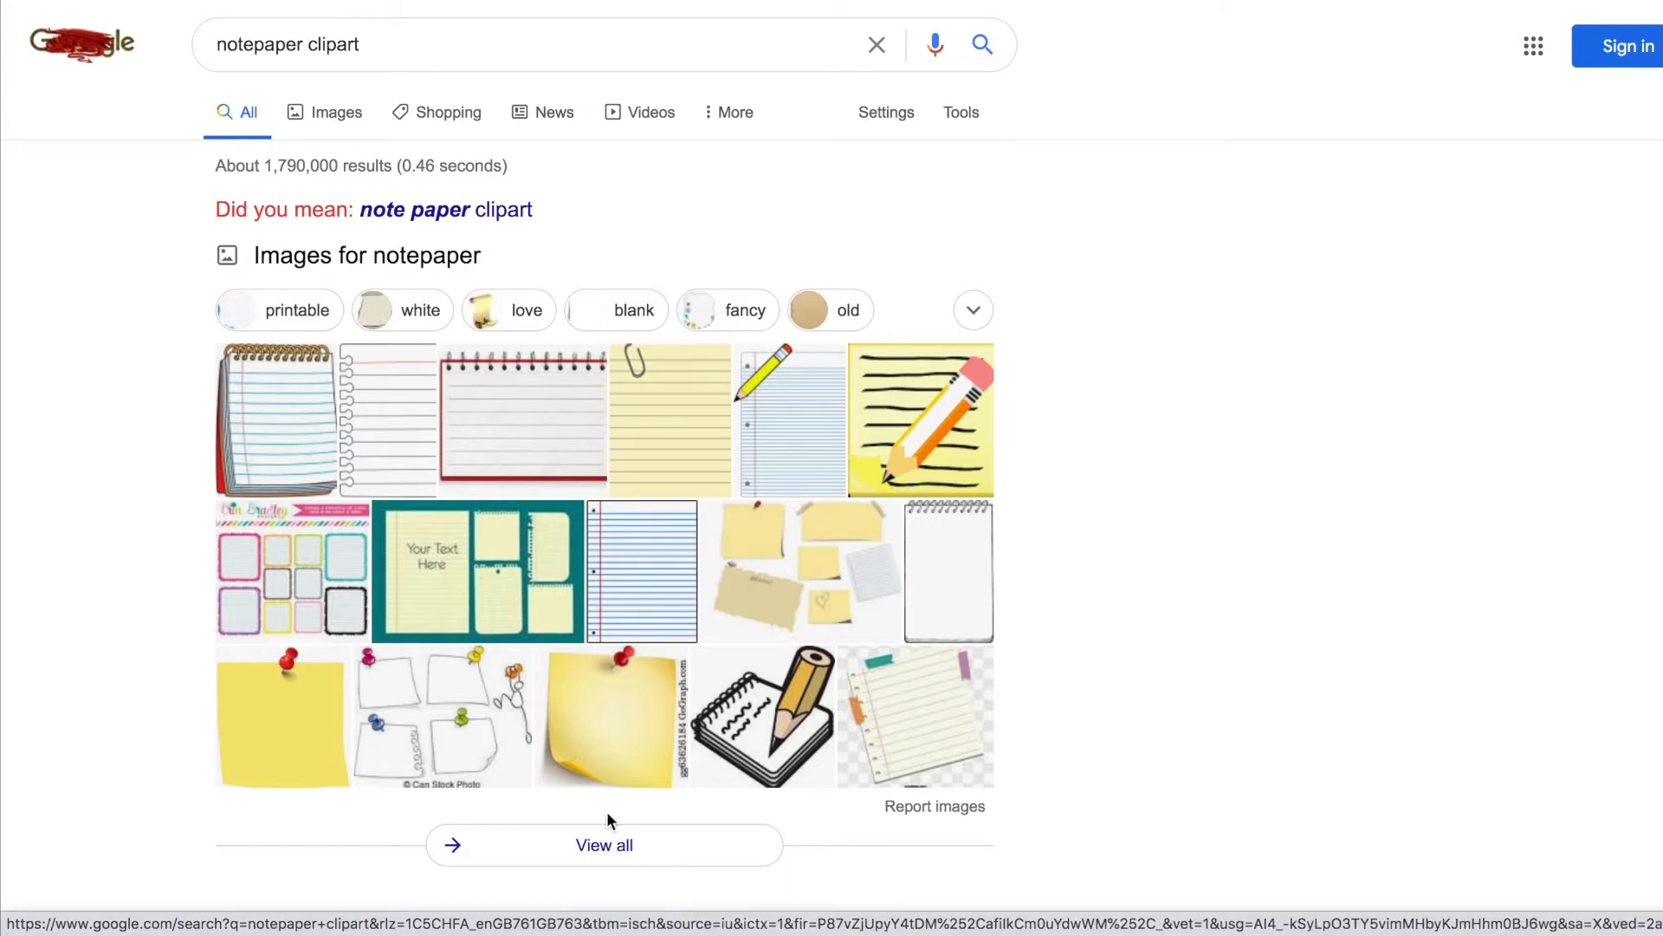
click(286, 398)
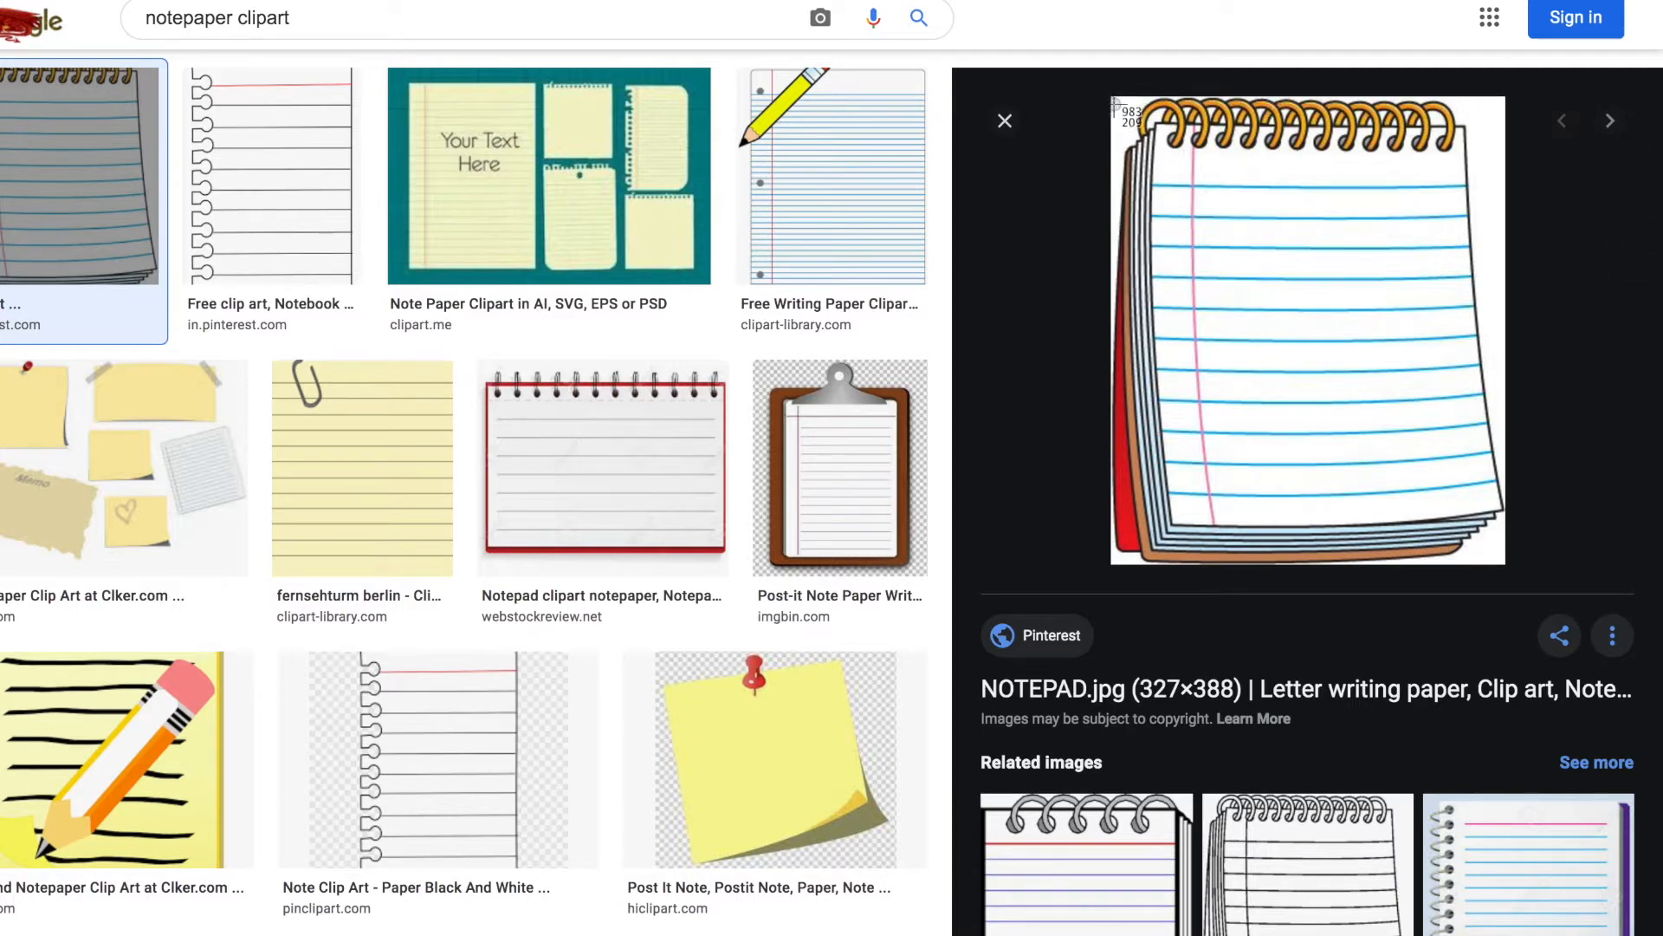
Capture screenshots of the coloured spiral notepad preview and of the yellow sticky note with the red pin
drag(1115, 103, 1505, 563)
click(739, 771)
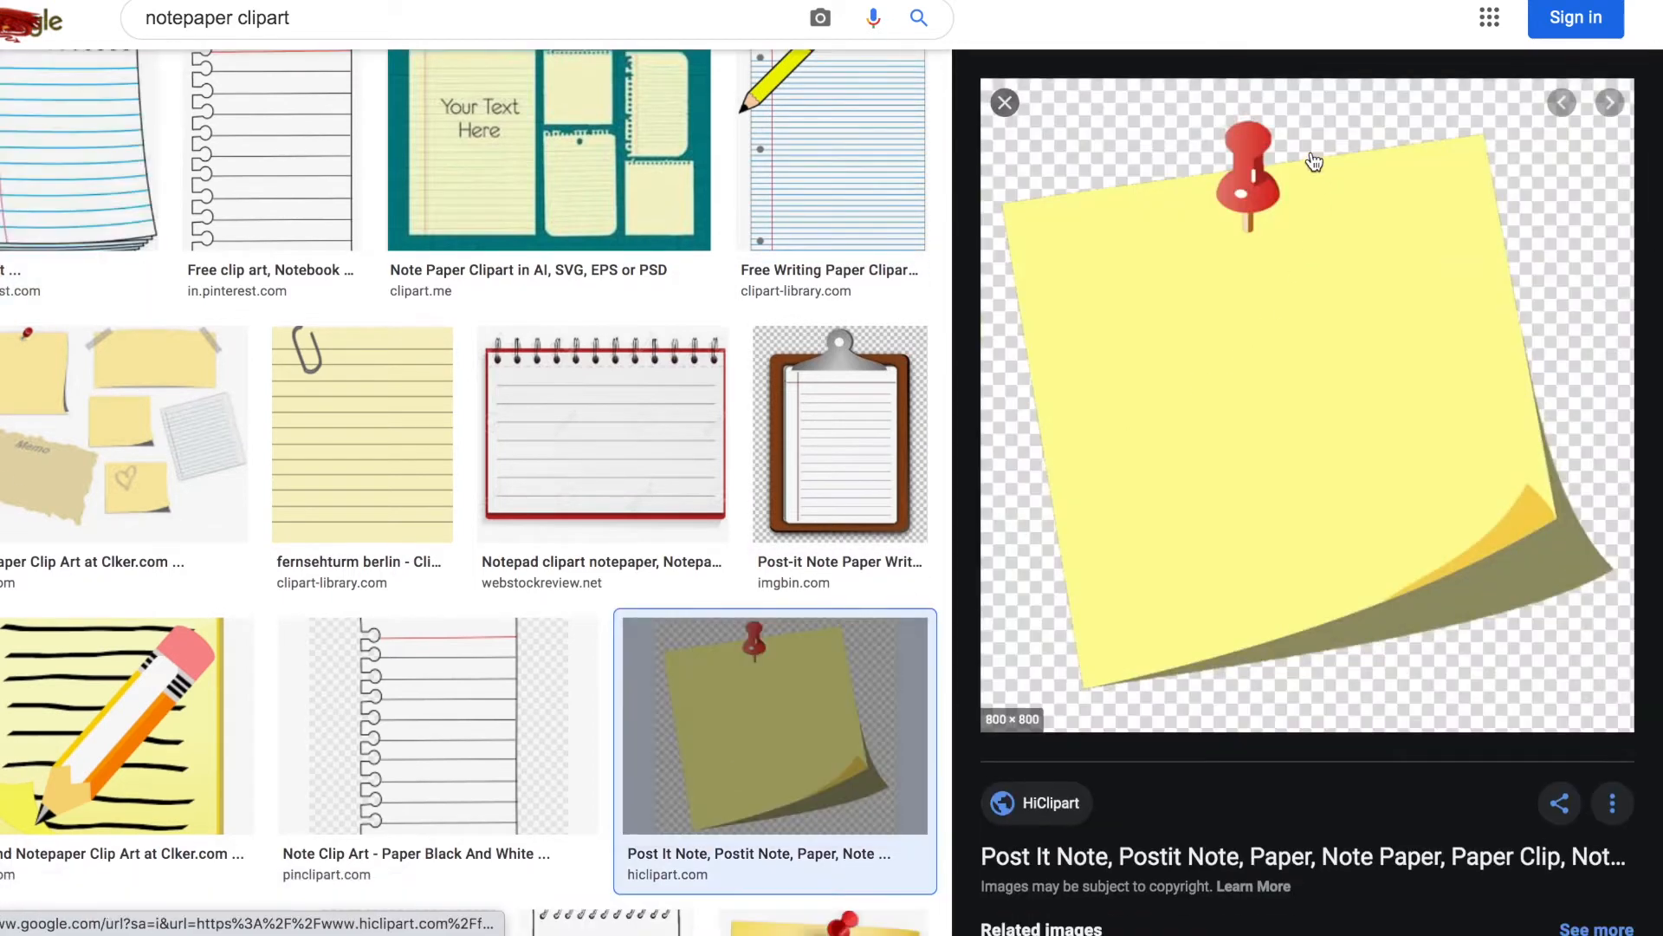
key(super+shift+4)
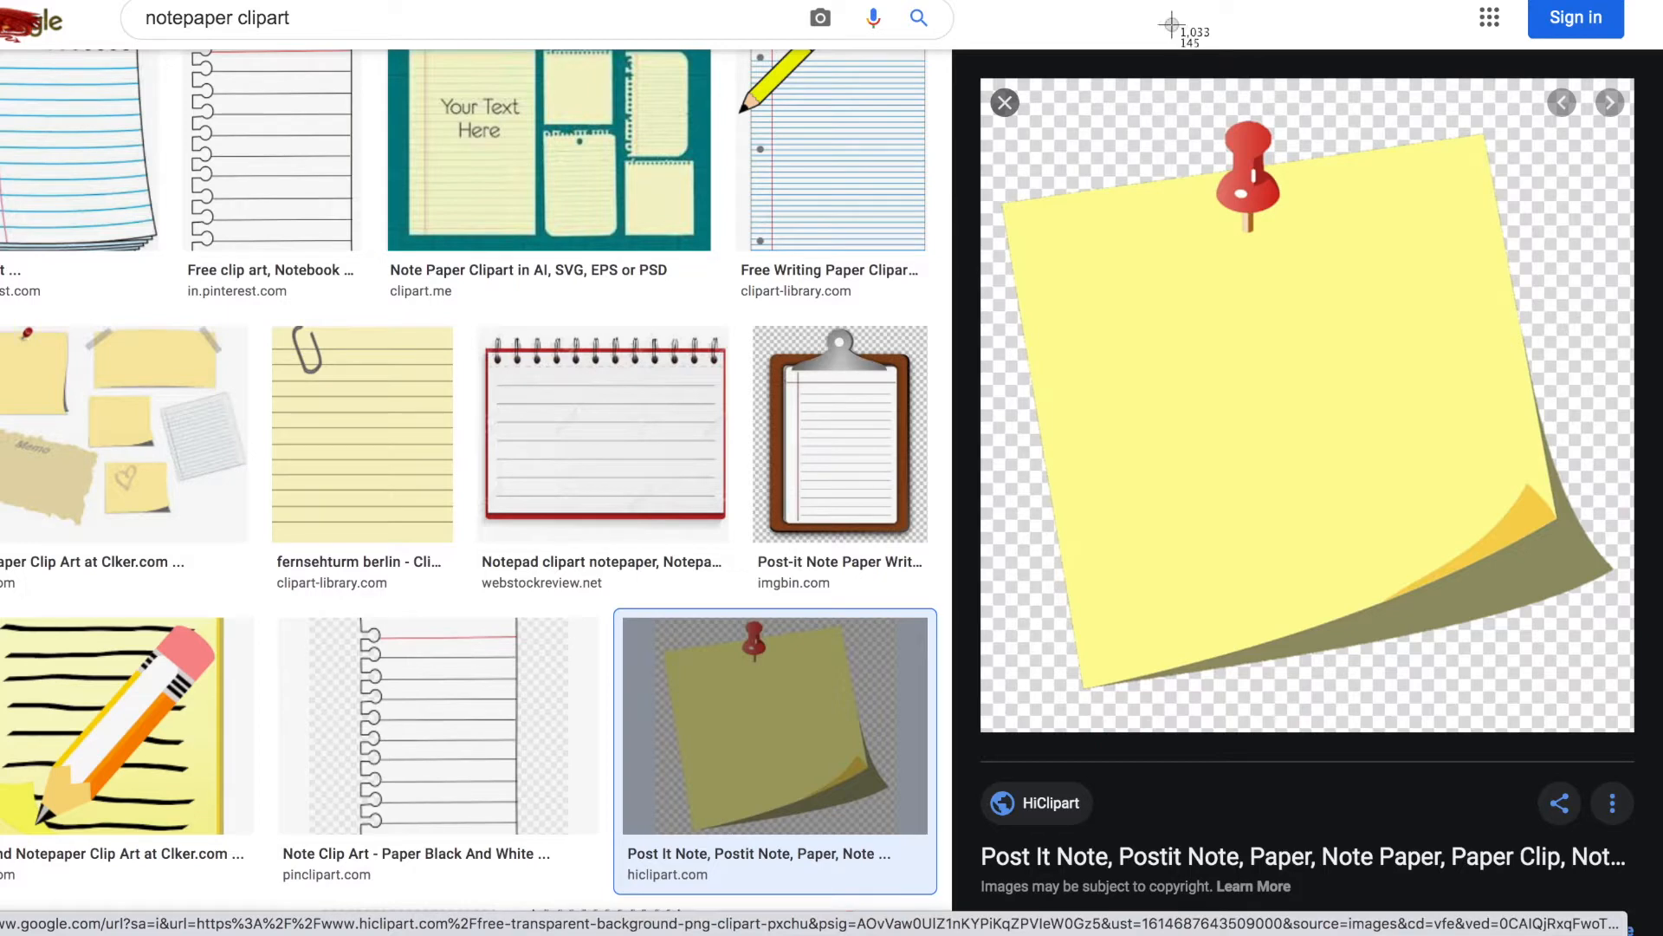
drag(989, 84, 1629, 733)
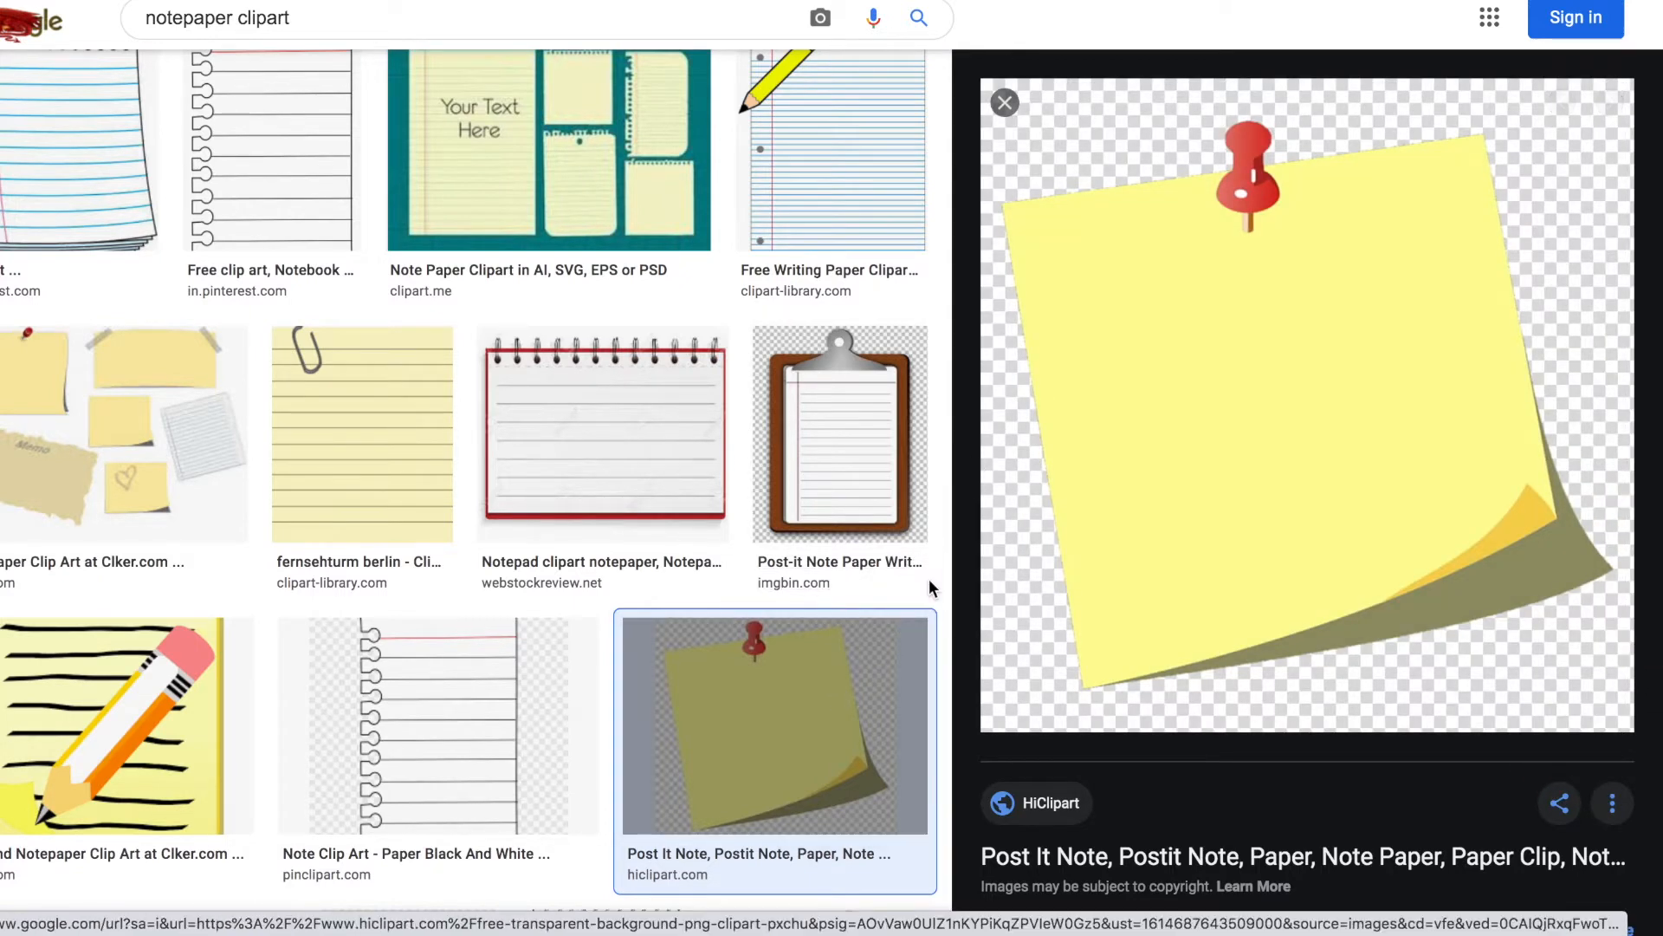
Browse the notepaper clipart results for more paper designs and preview the black-outlined blank white note
scroll(929, 588, down, 4)
scroll(929, 588, down, 6)
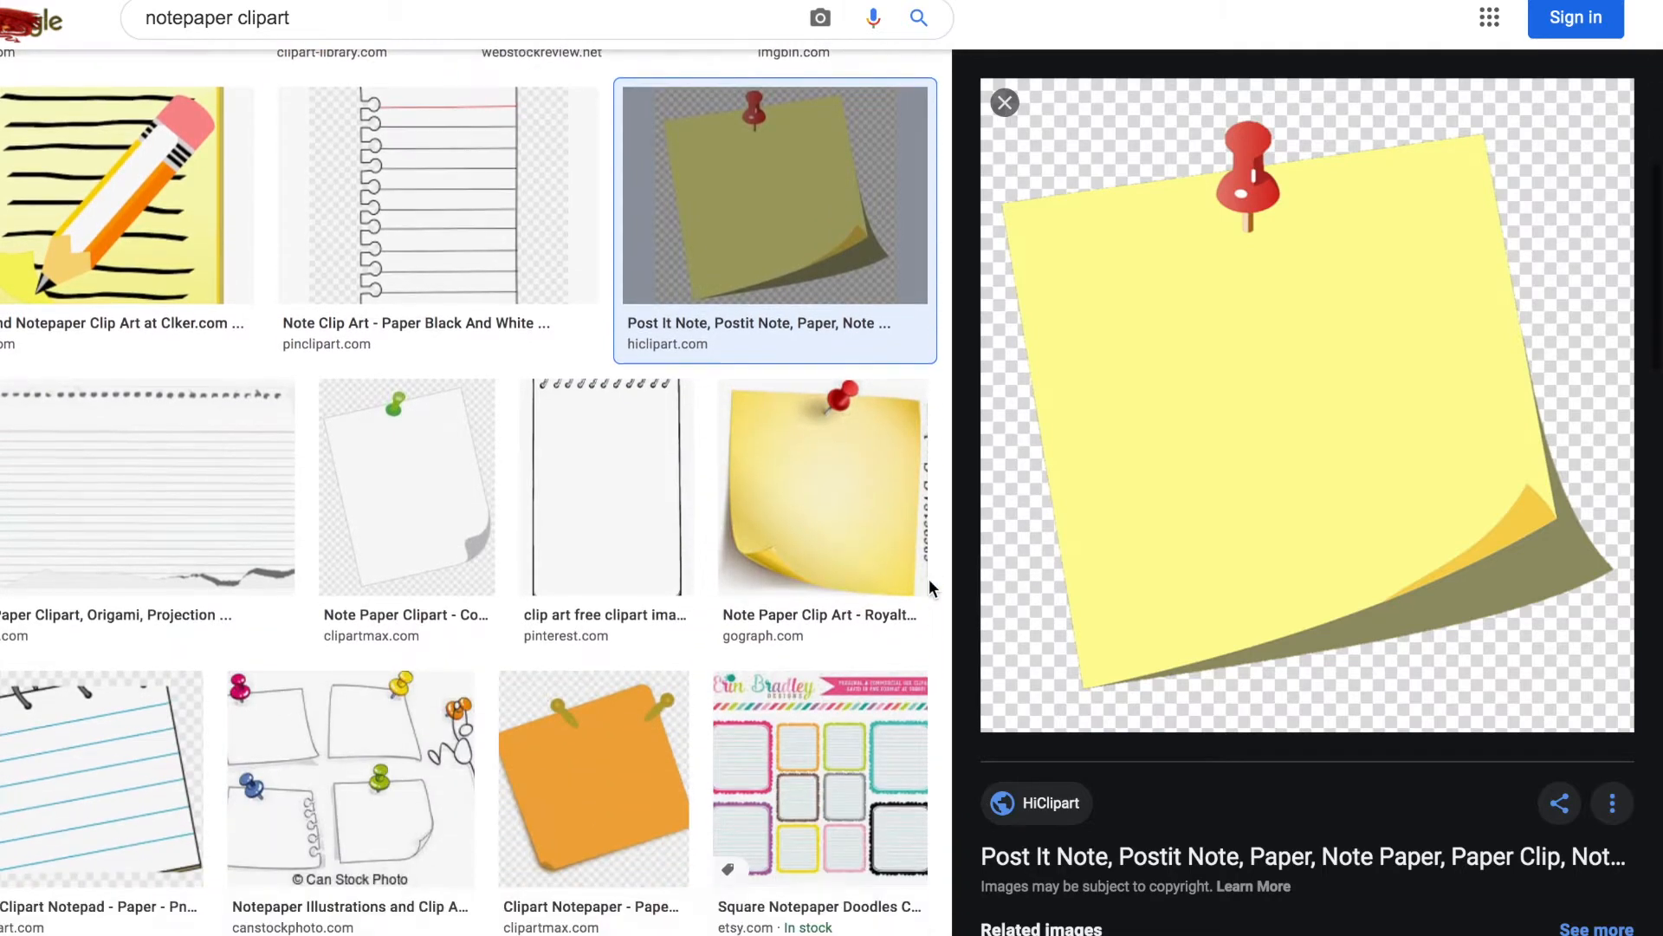
scroll(930, 588, down, 8)
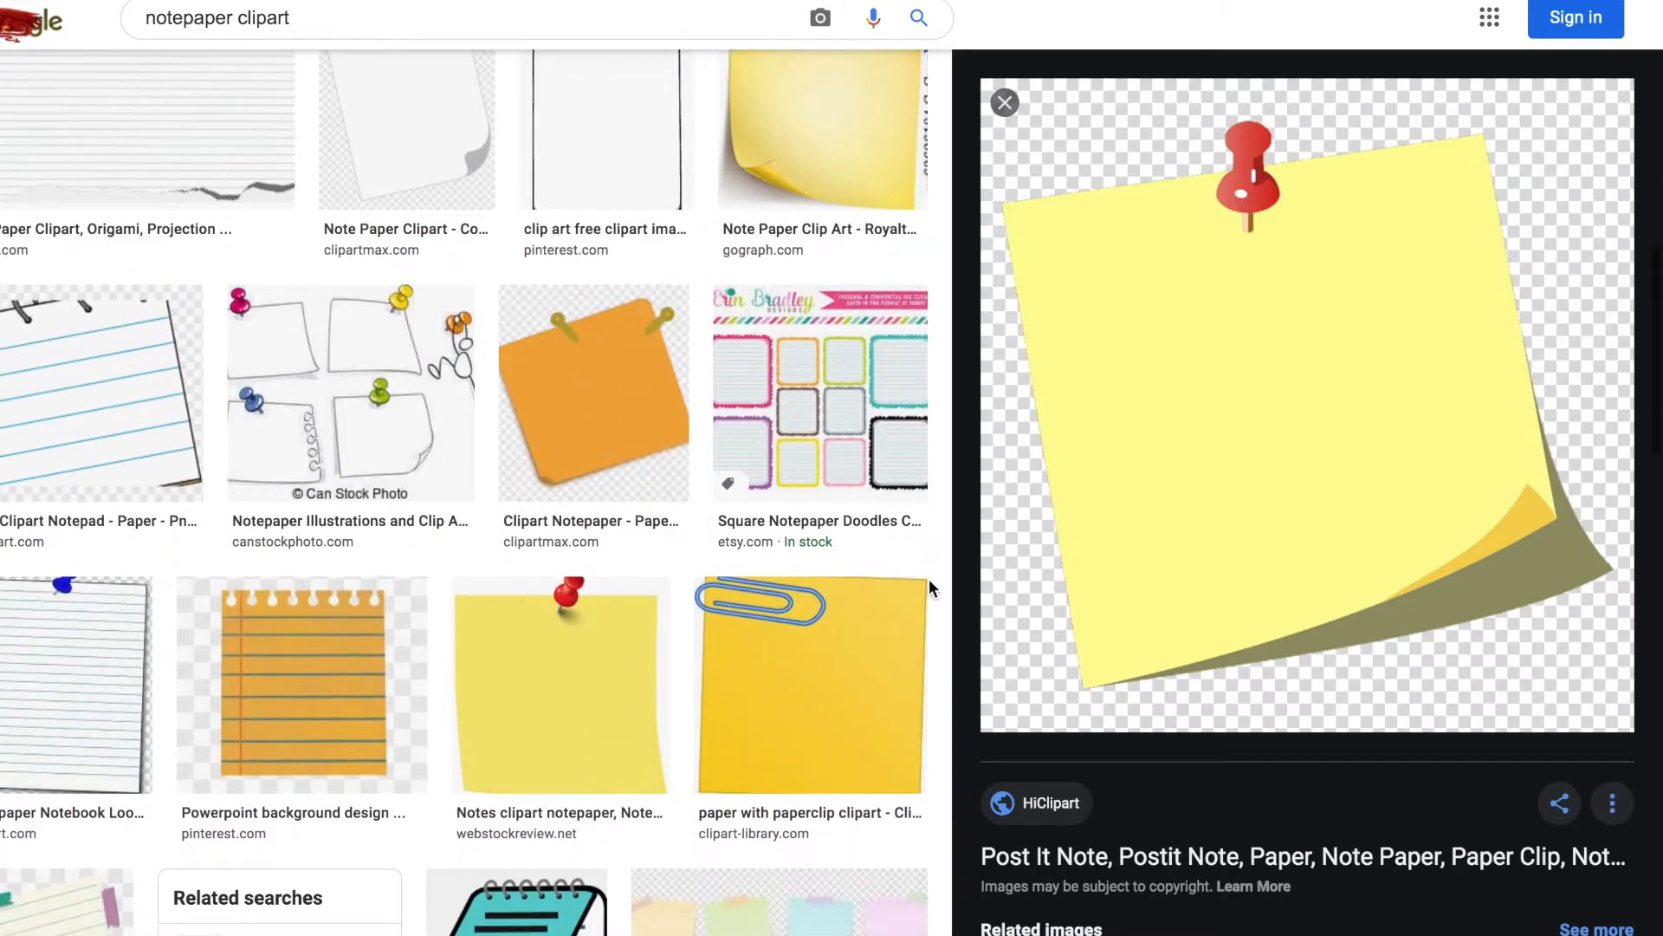
scroll(929, 589, down, 10)
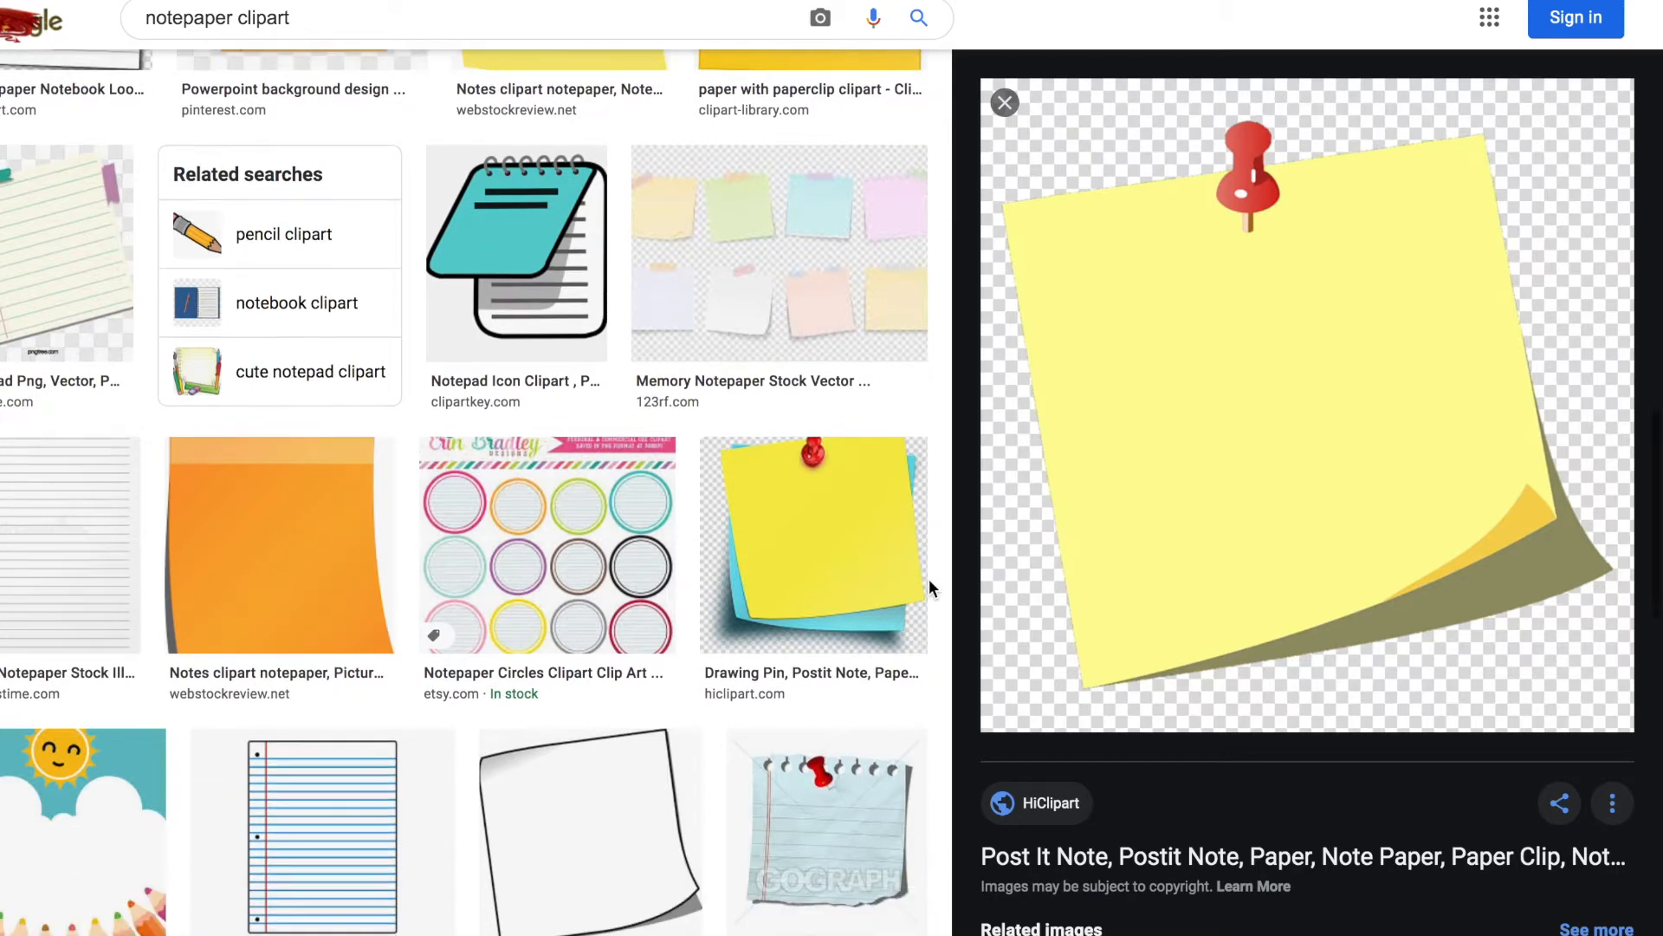
scroll(929, 588, down, 15)
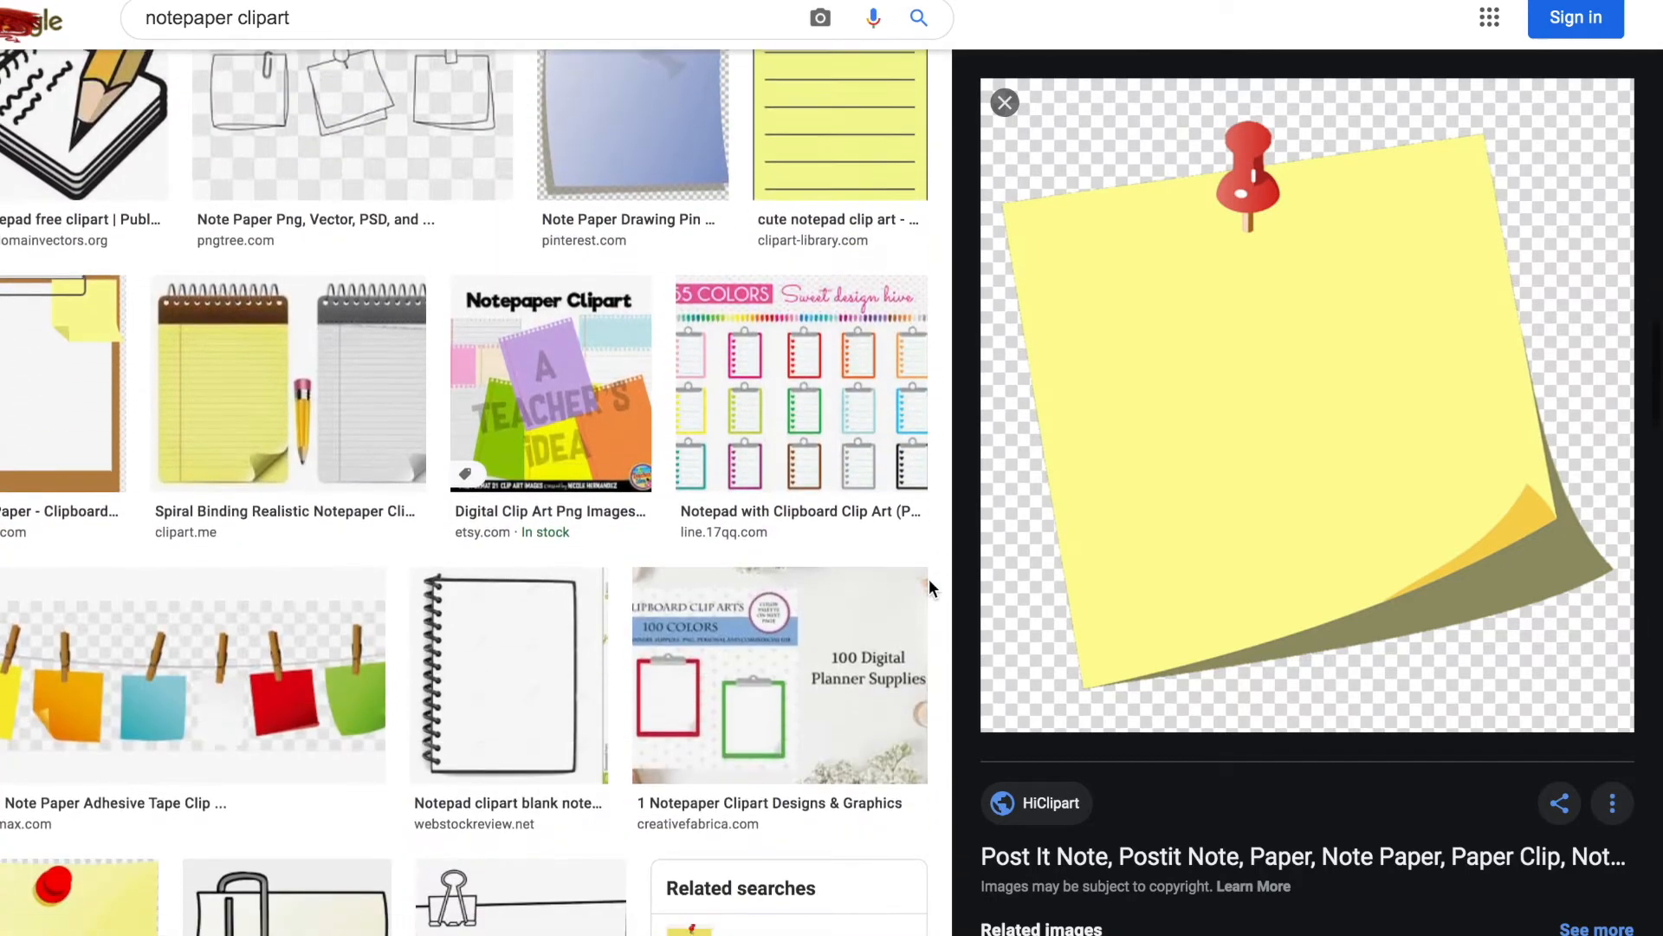
scroll(930, 589, down, 5)
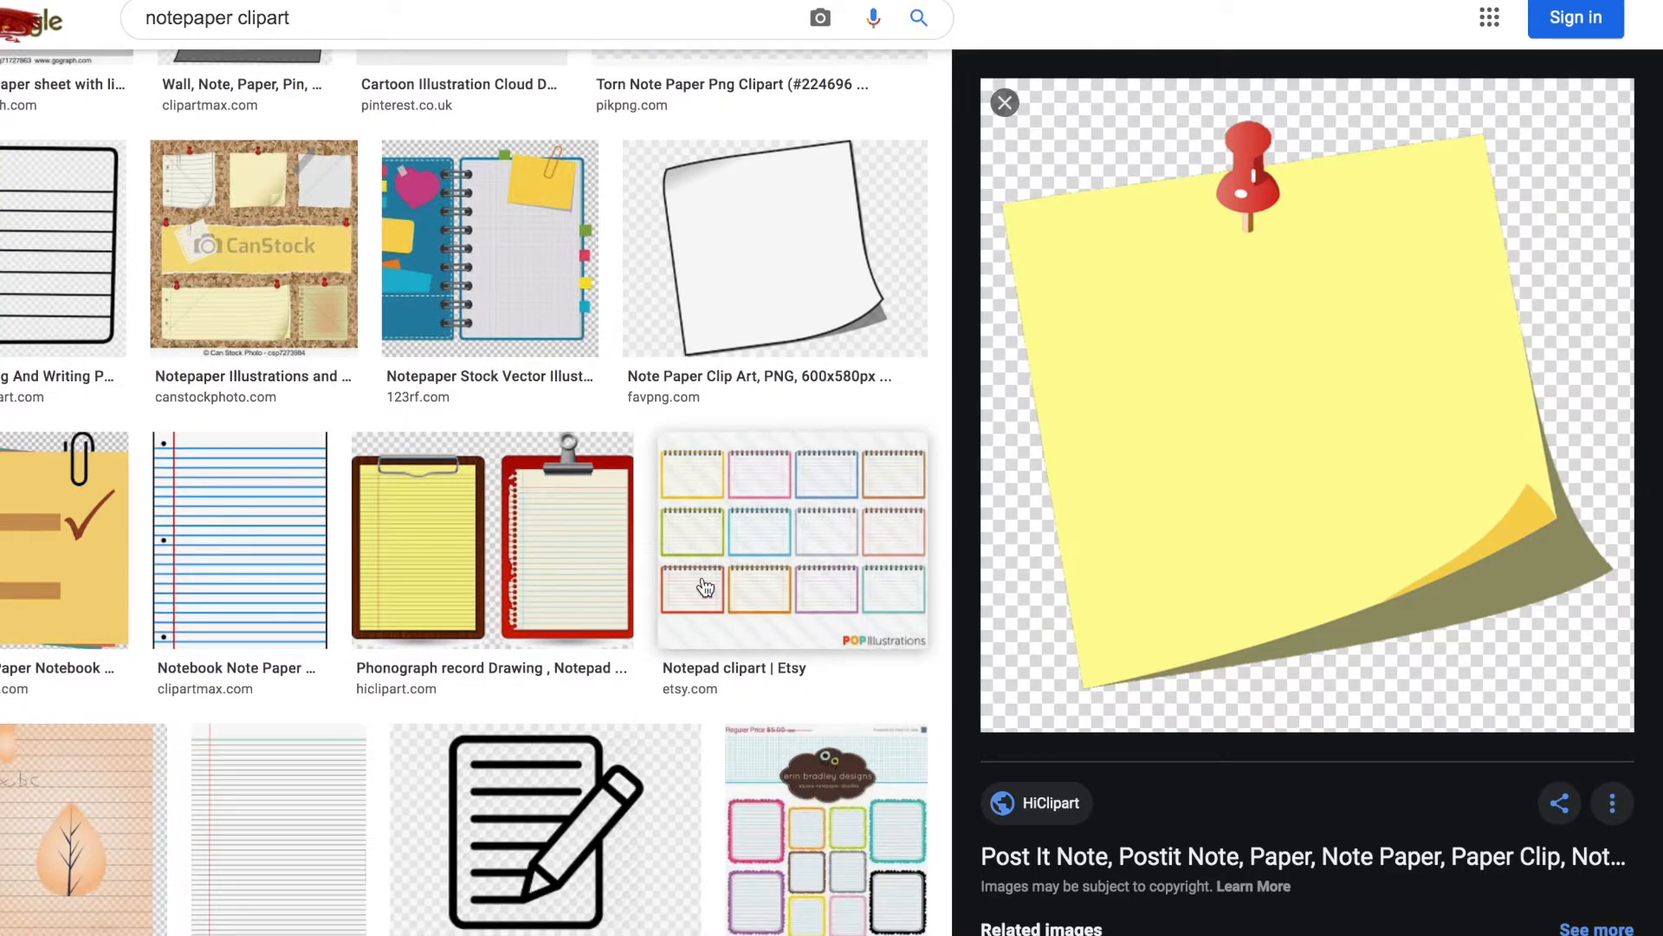
click(776, 264)
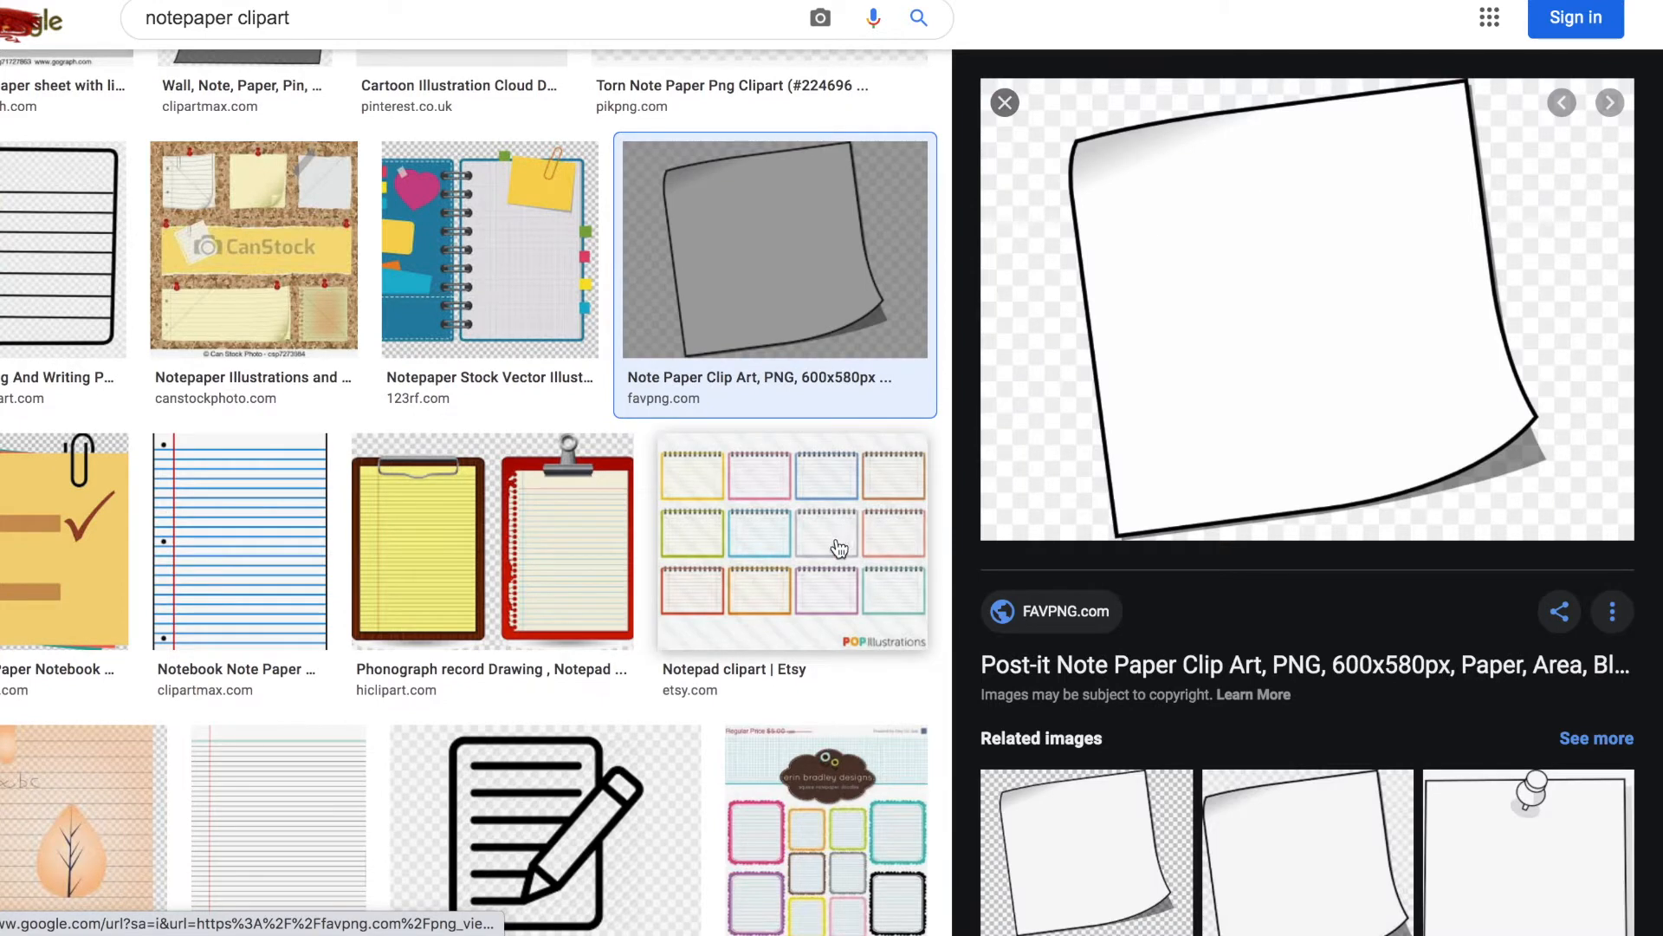
scroll(942, 522, down, 3)
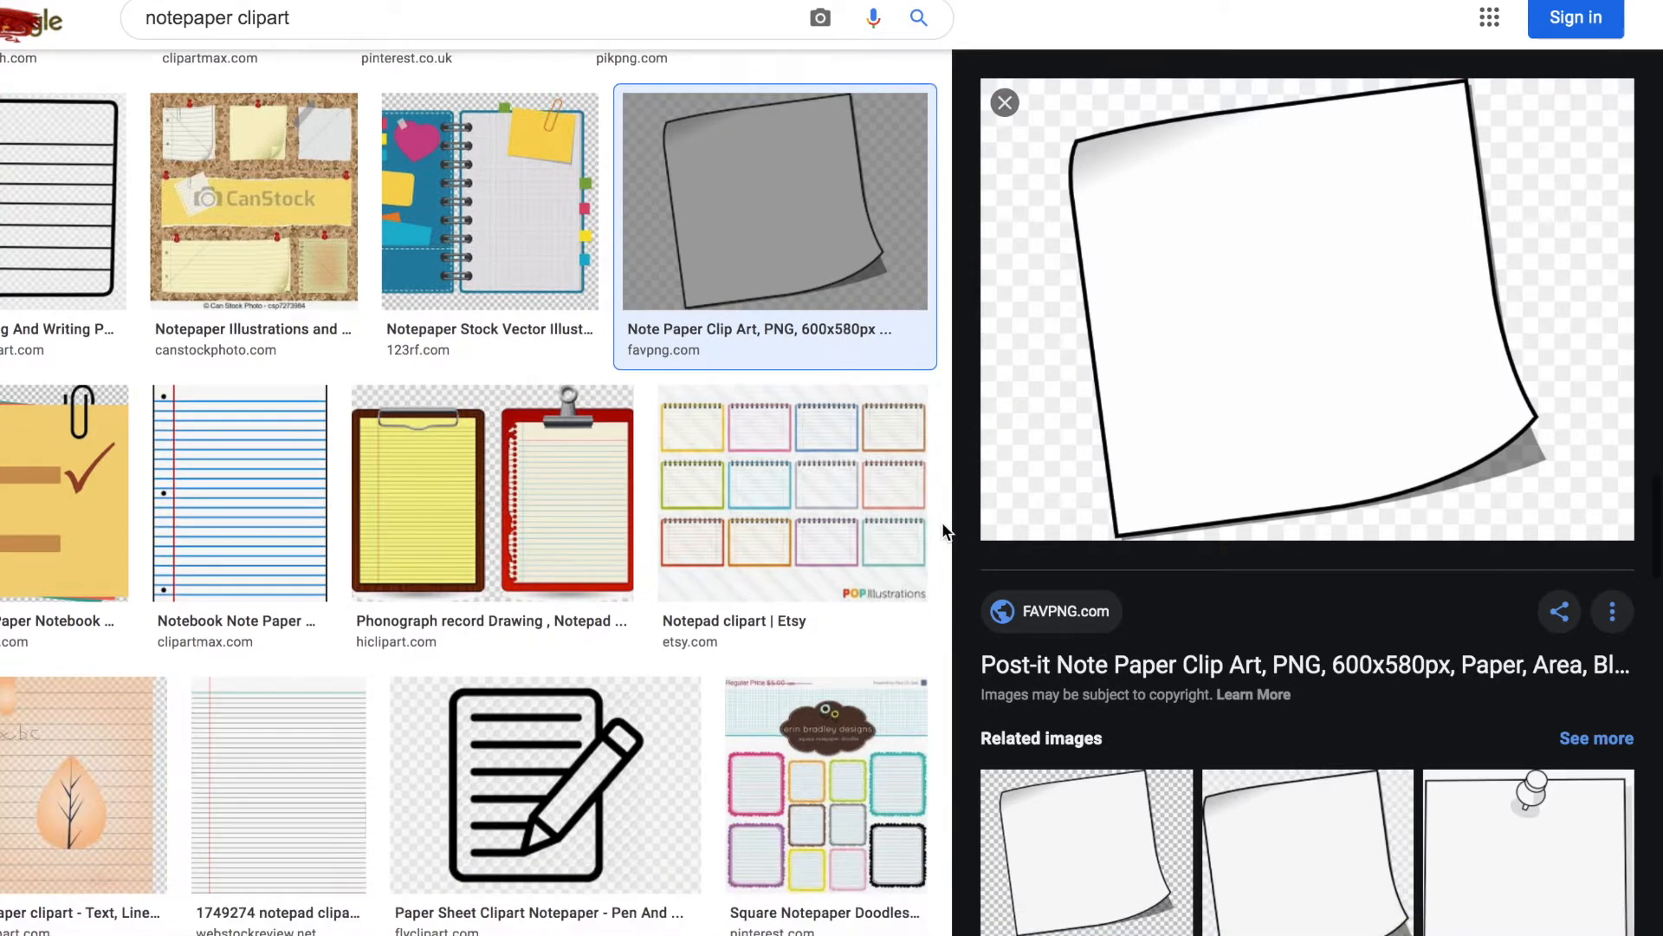
scroll(943, 521, down, 3)
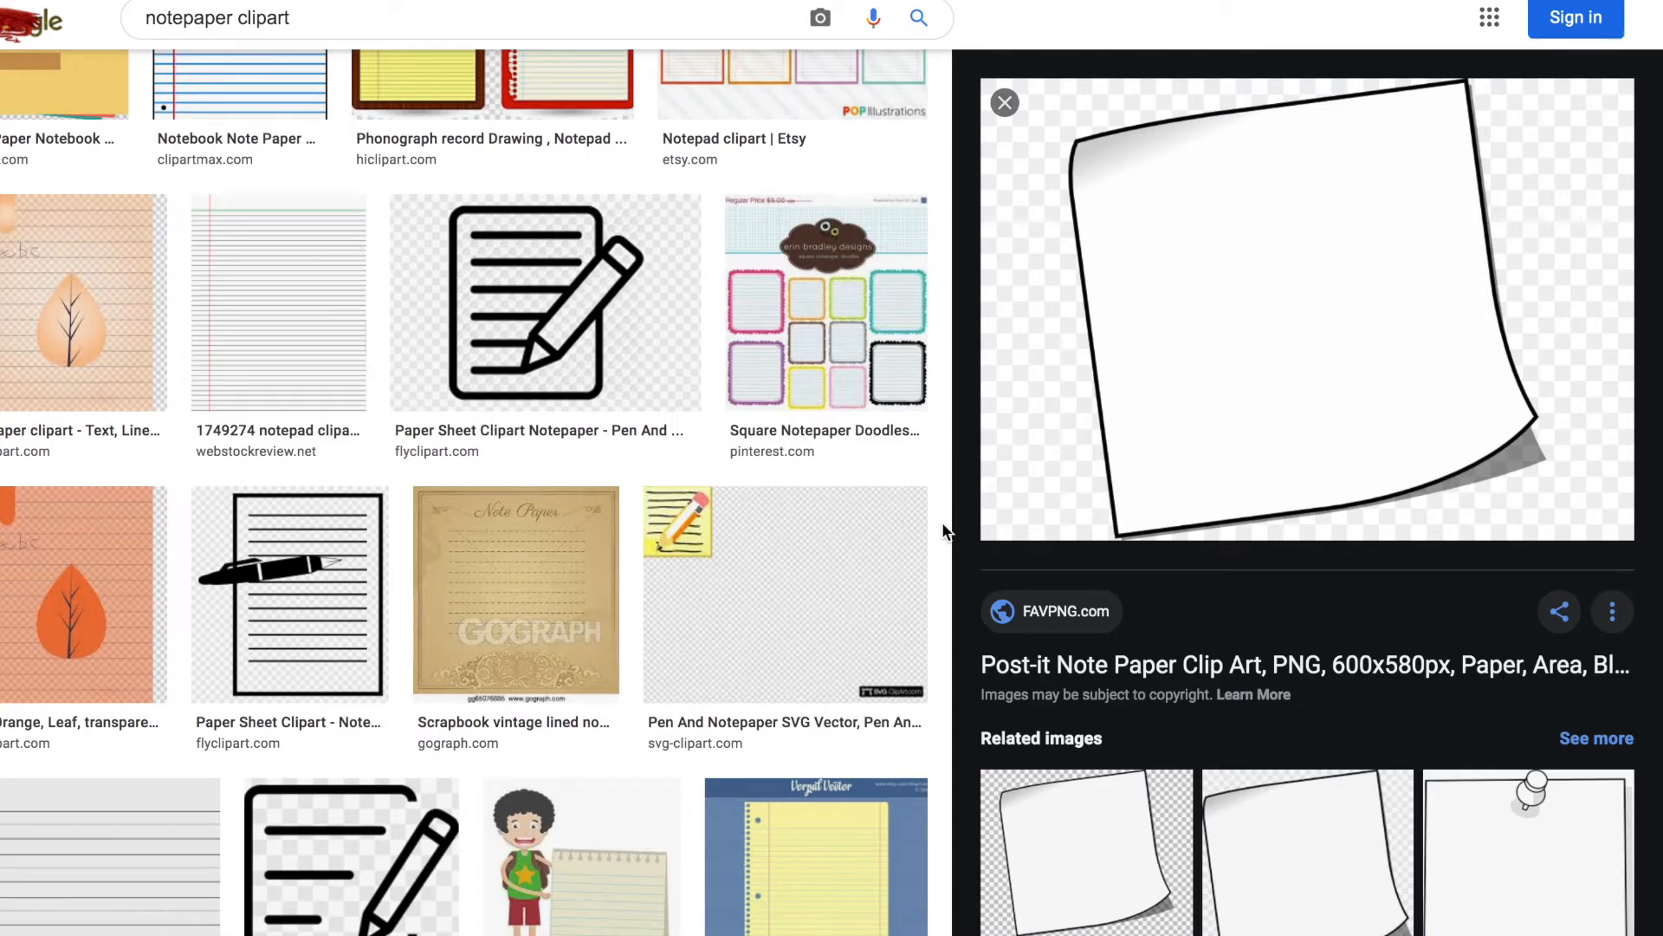
scroll(942, 522, up, 6)
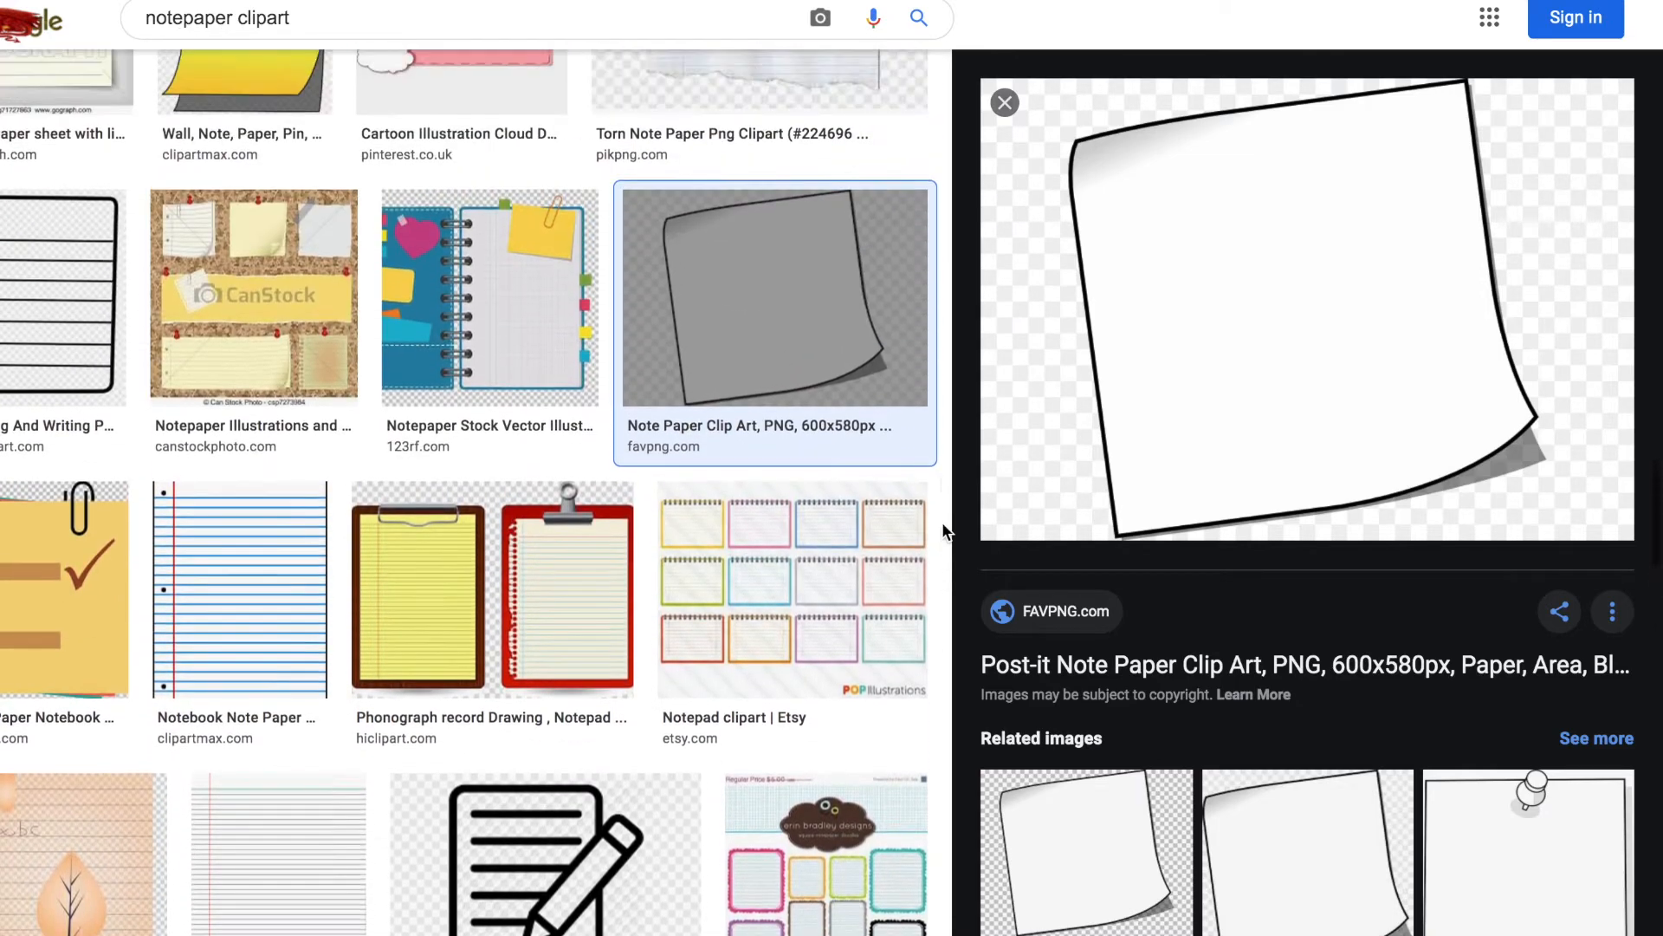
scroll(942, 521, up, 1)
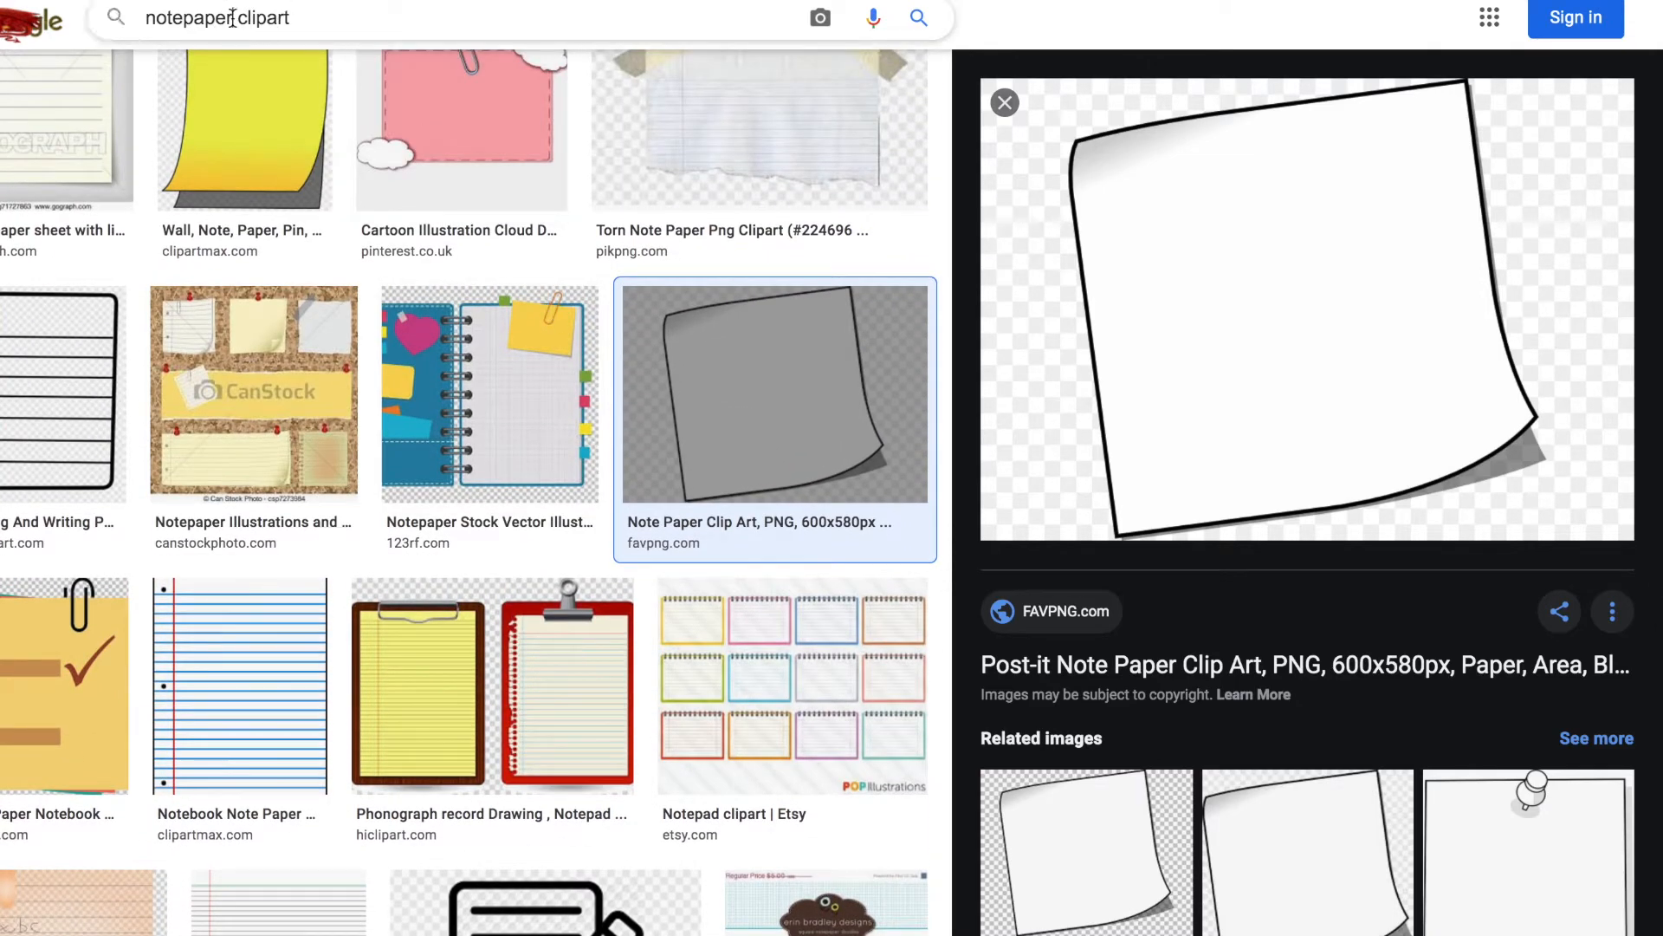
Change the image search to "notepad clipart" and capture a screenshot of the black-and-white lined spiral notepad
key(BackSpace)
text(ad)
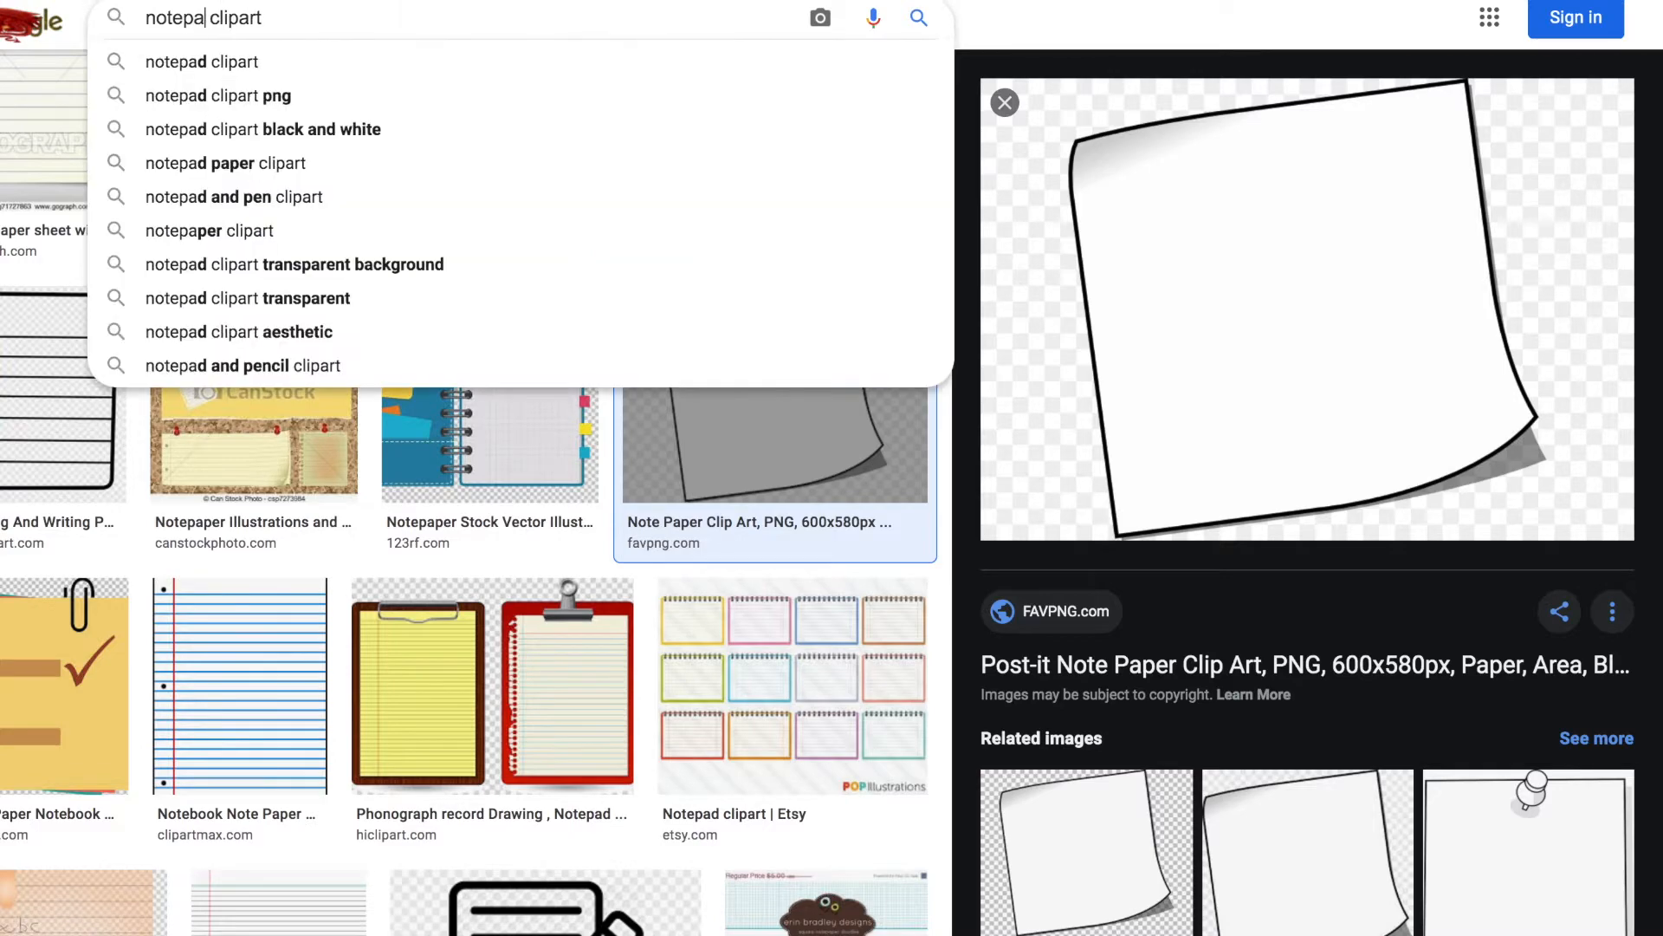
key(Return)
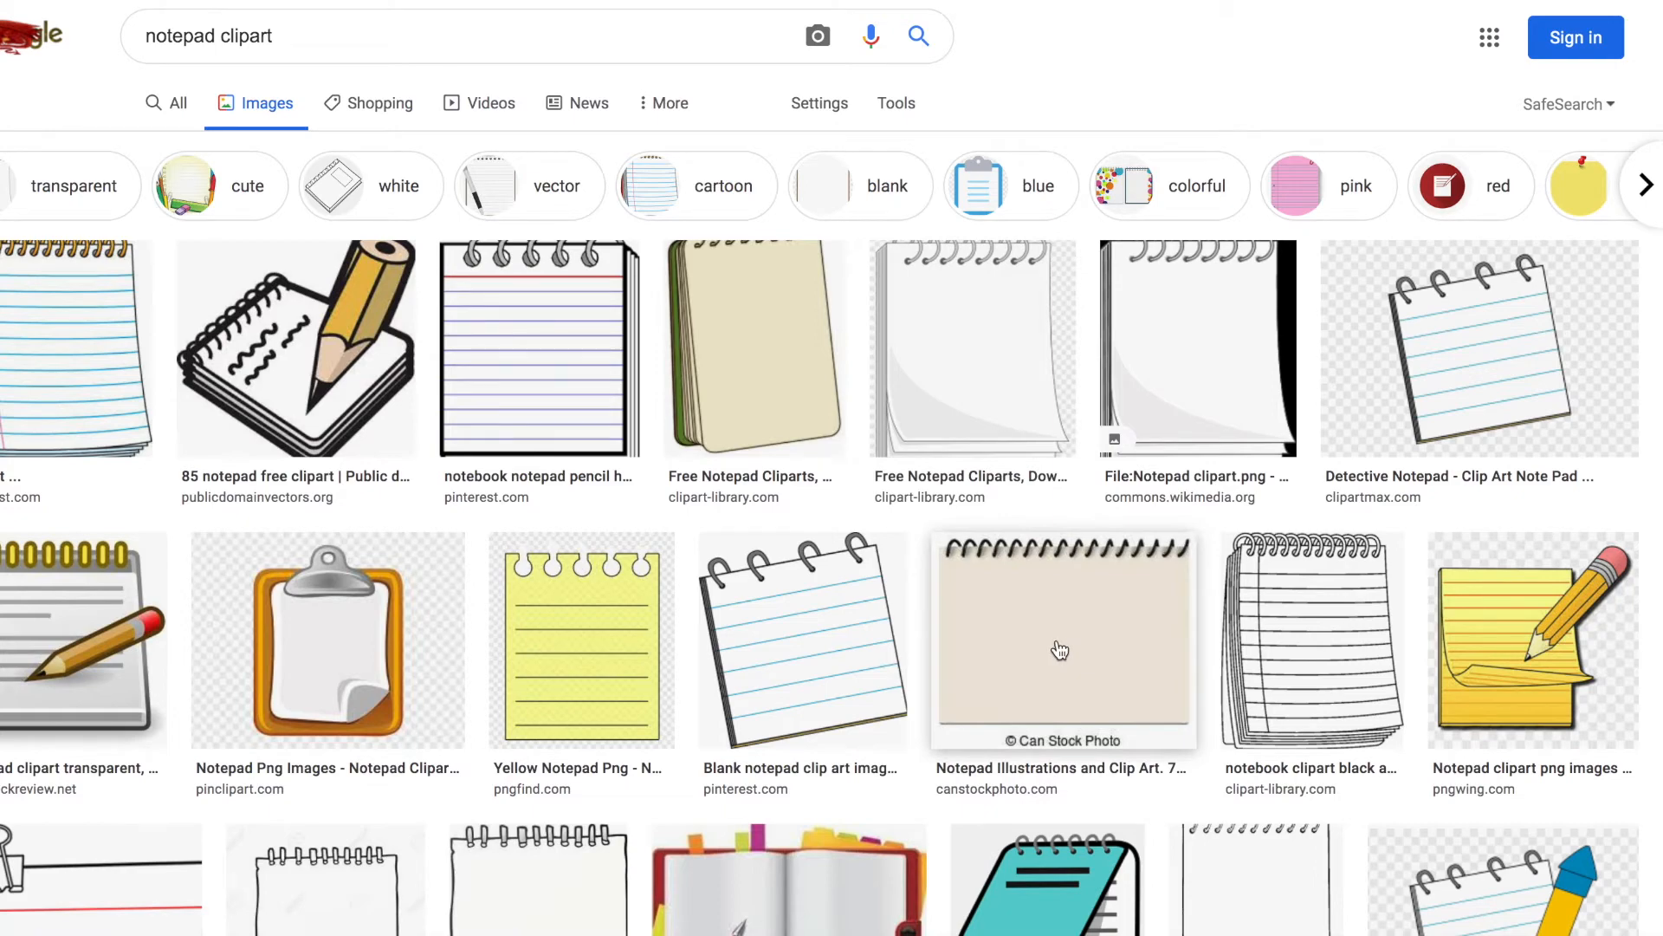
click(1280, 668)
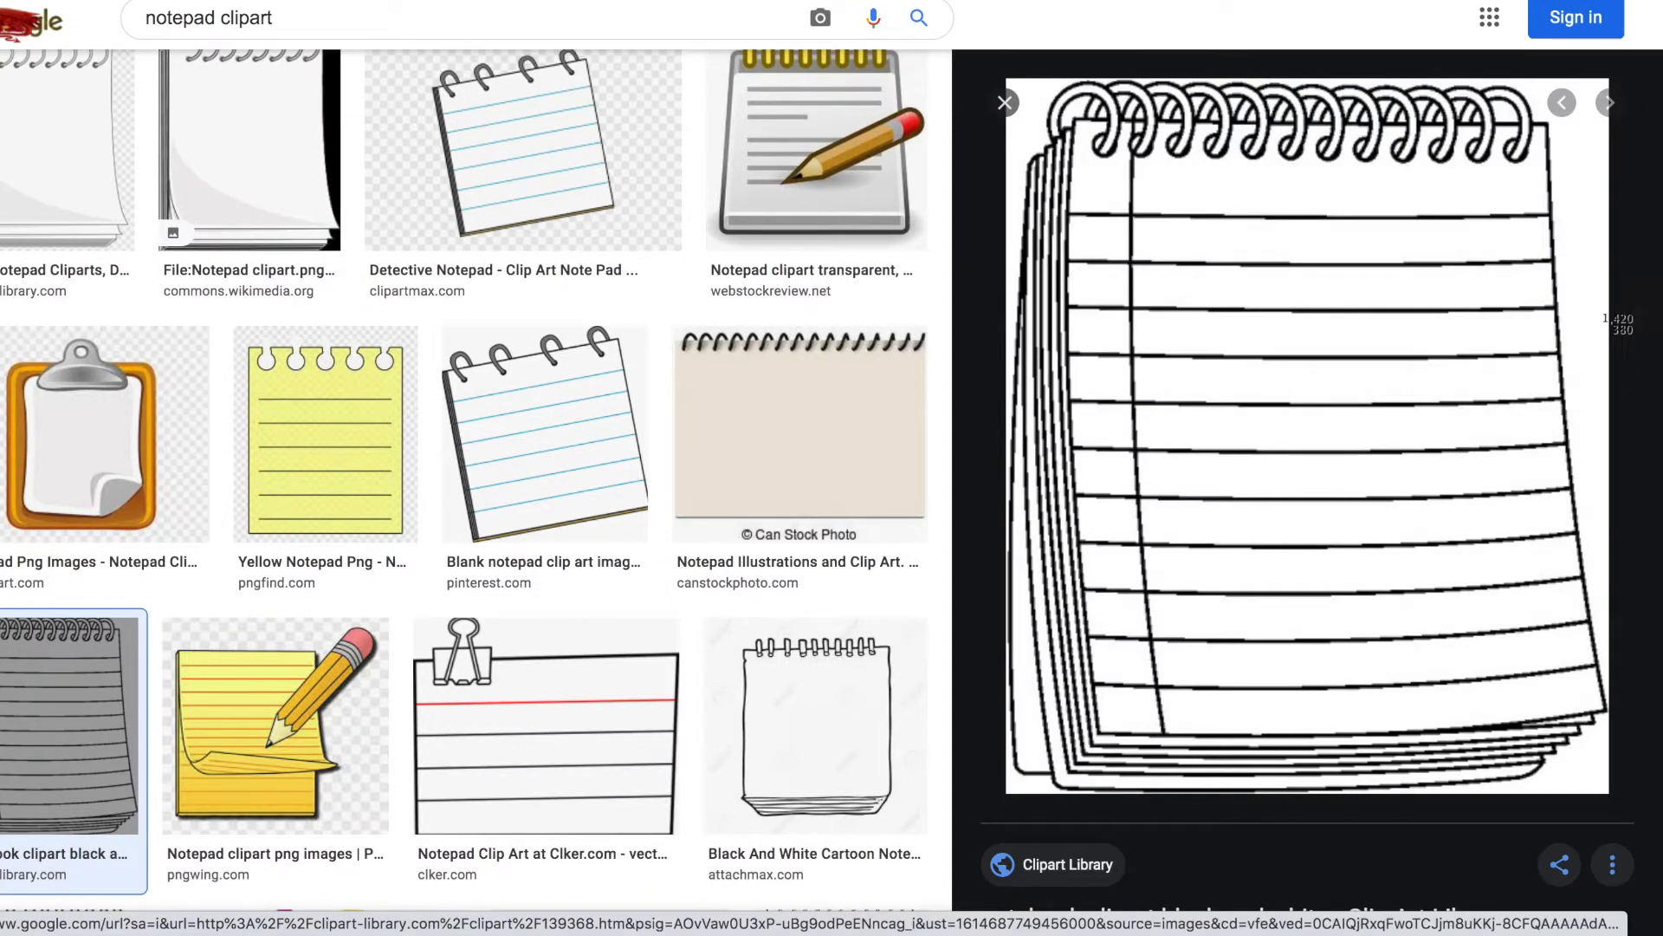
drag(1170, 606, 1597, 798)
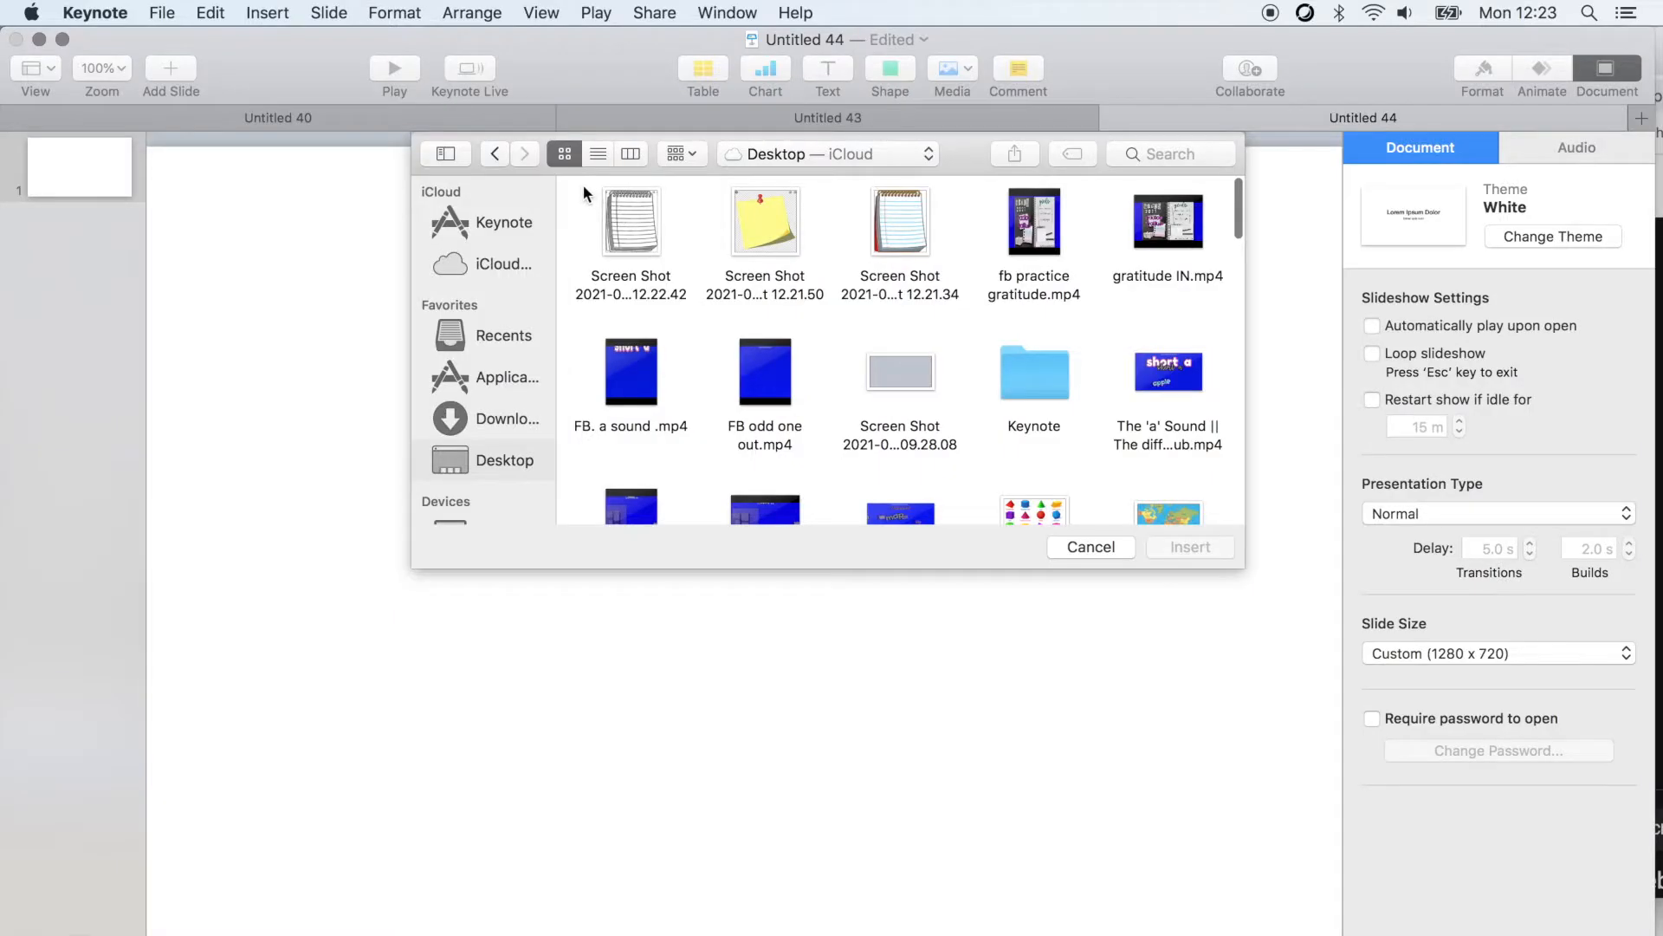
Switch to Keynote and insert the three notepaper screenshots from the Desktop into the blank slide of Untitled 44
drag(582, 183, 938, 317)
click(1189, 548)
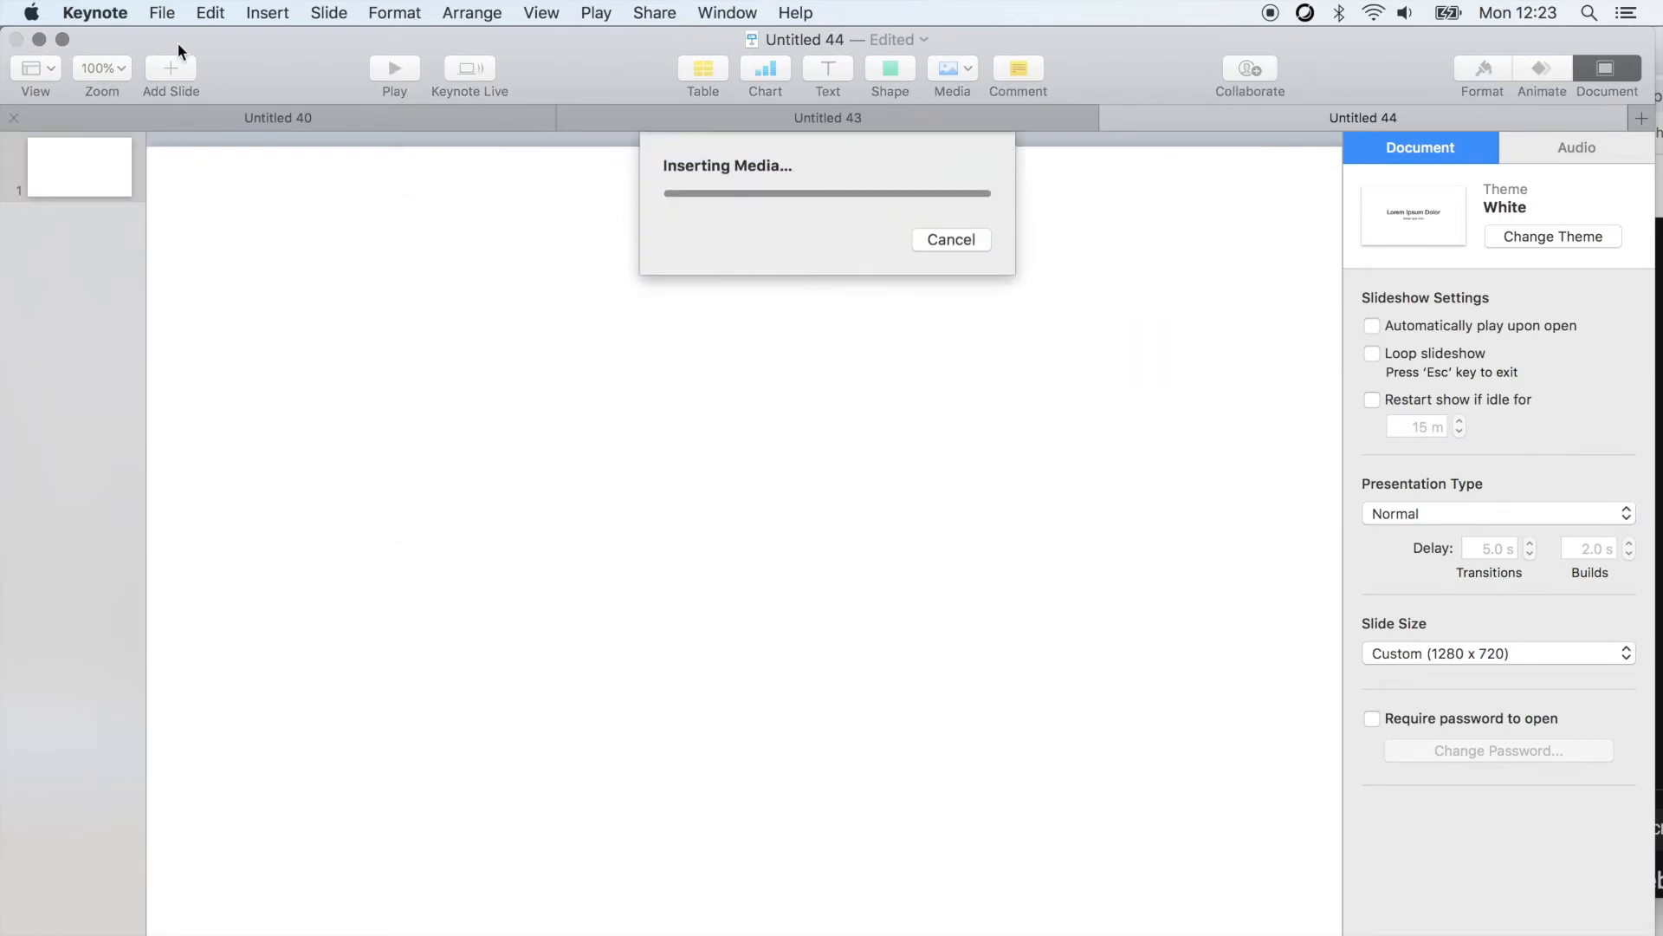
click(98, 68)
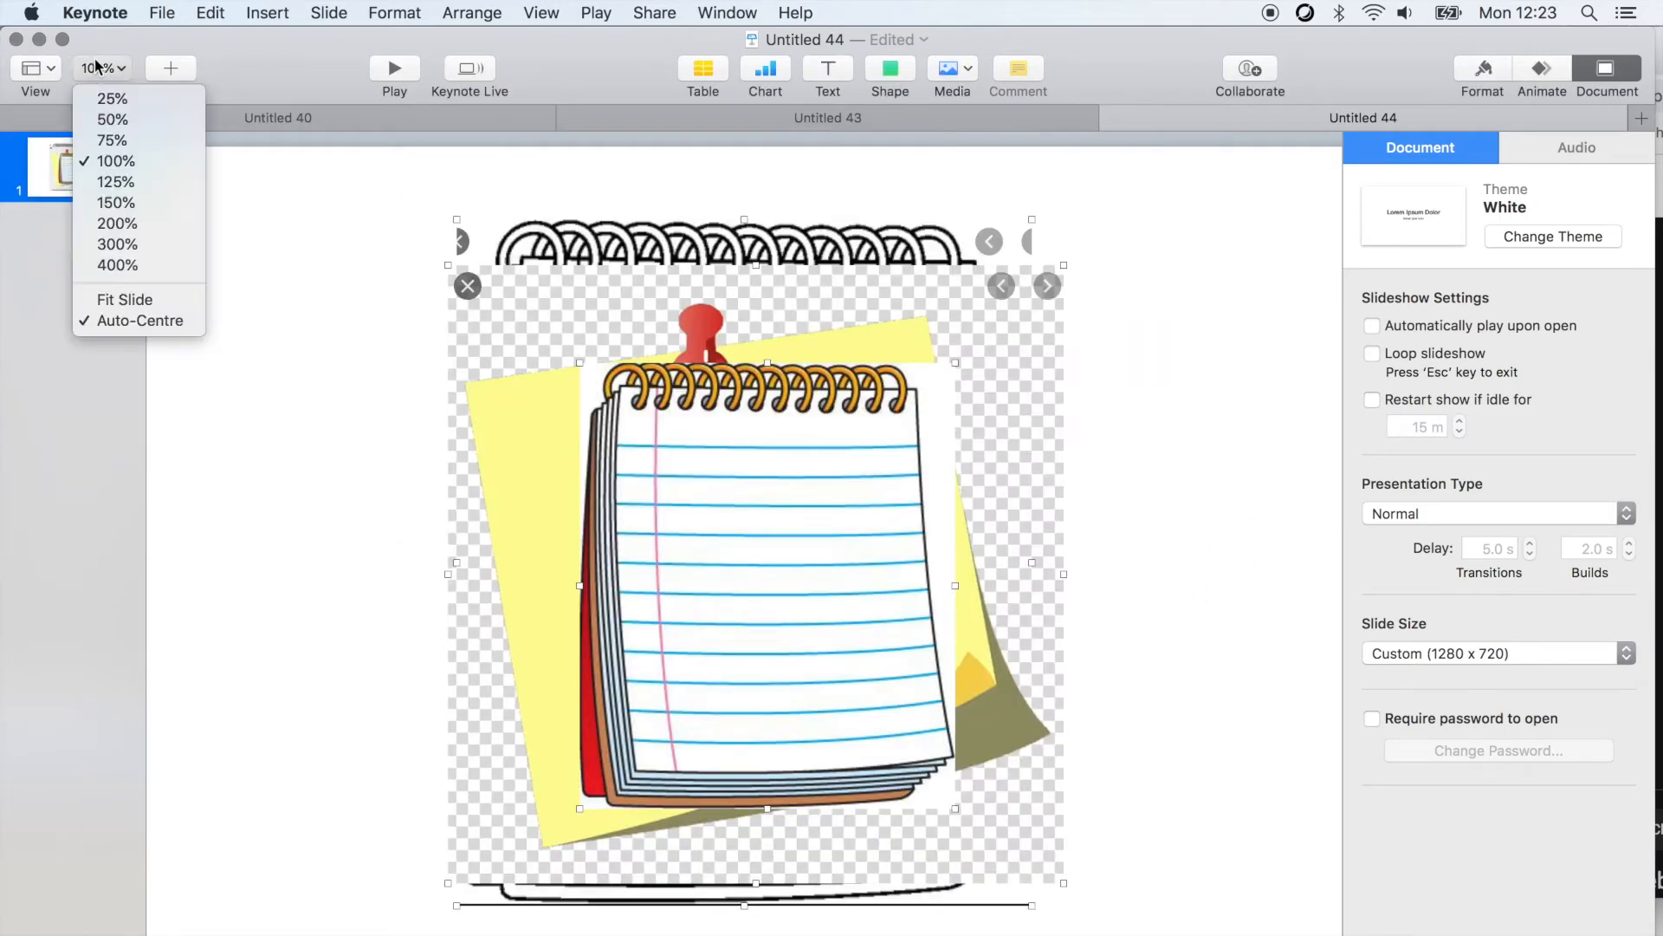
click(111, 140)
Place the coloured notepad and the sticky note side by side on the slide, with the black-and-white notepad off the slide
drag(646, 459, 725, 390)
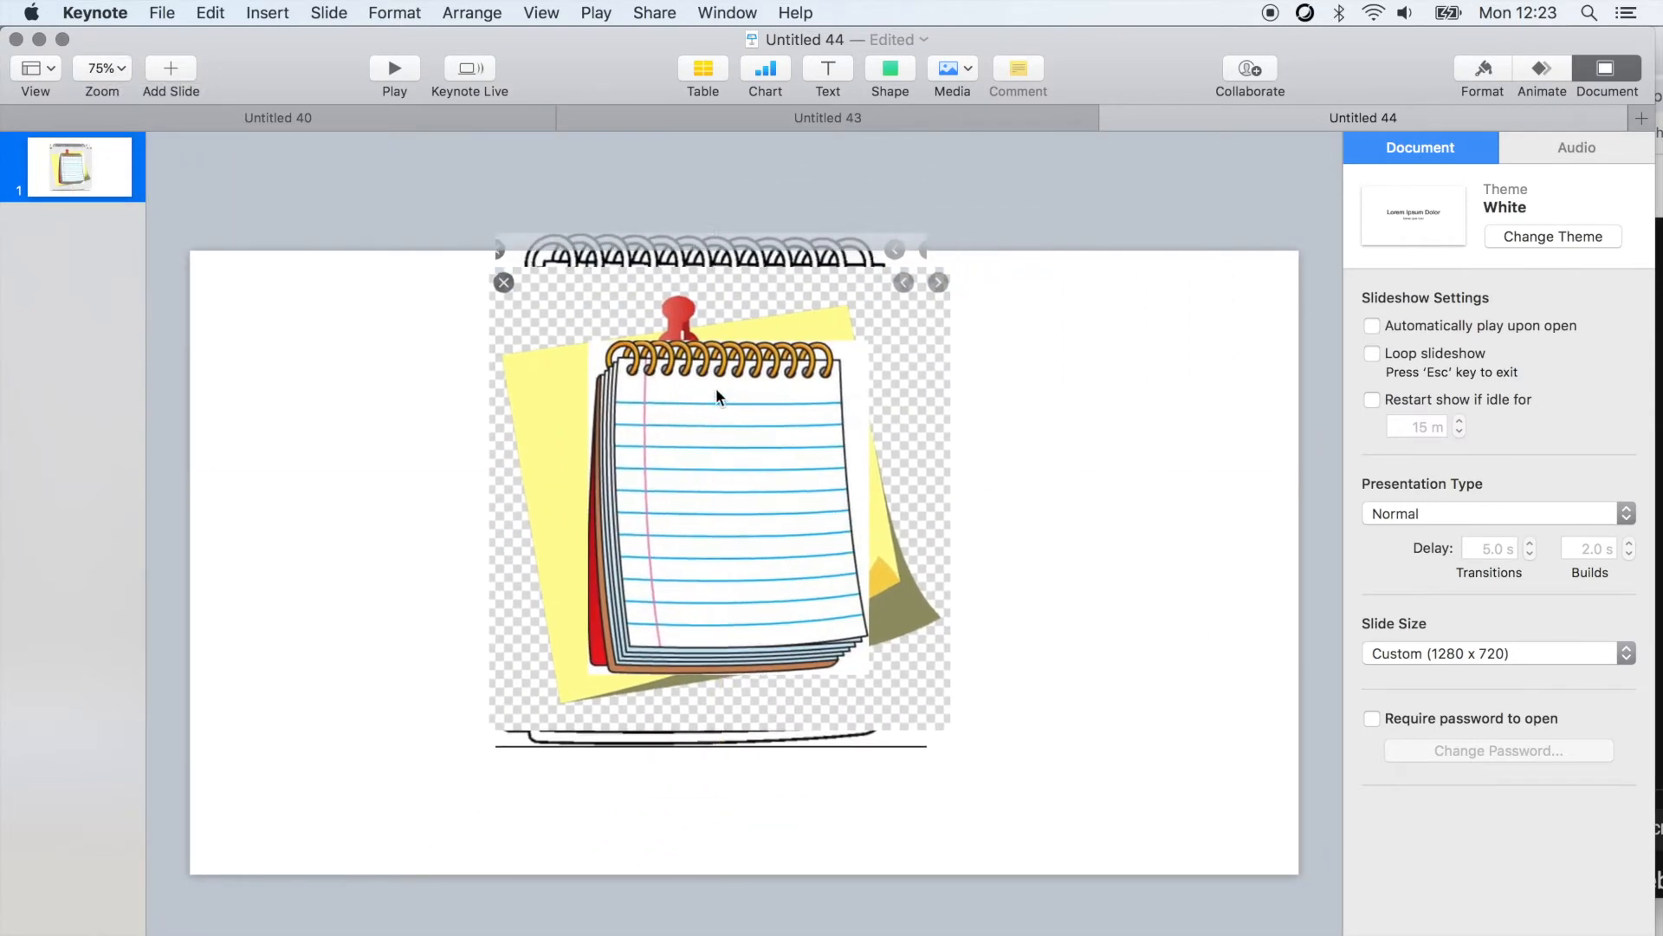
drag(743, 482, 419, 583)
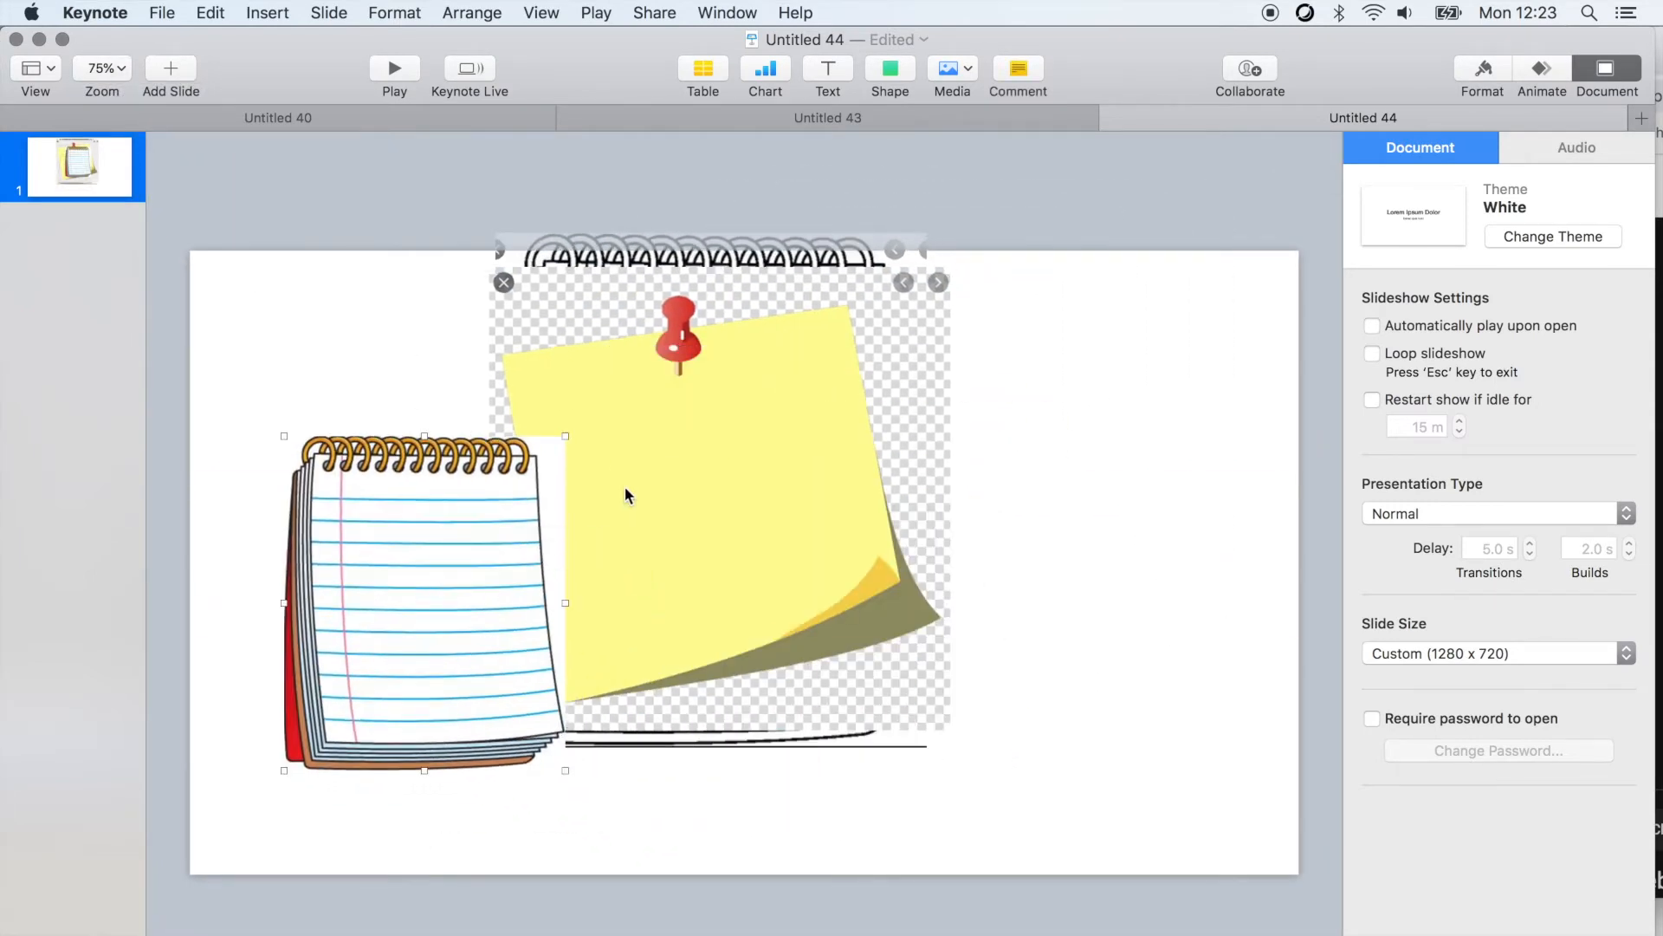
drag(624, 494, 1069, 607)
drag(670, 565, 1061, 17)
drag(1053, 492, 831, 446)
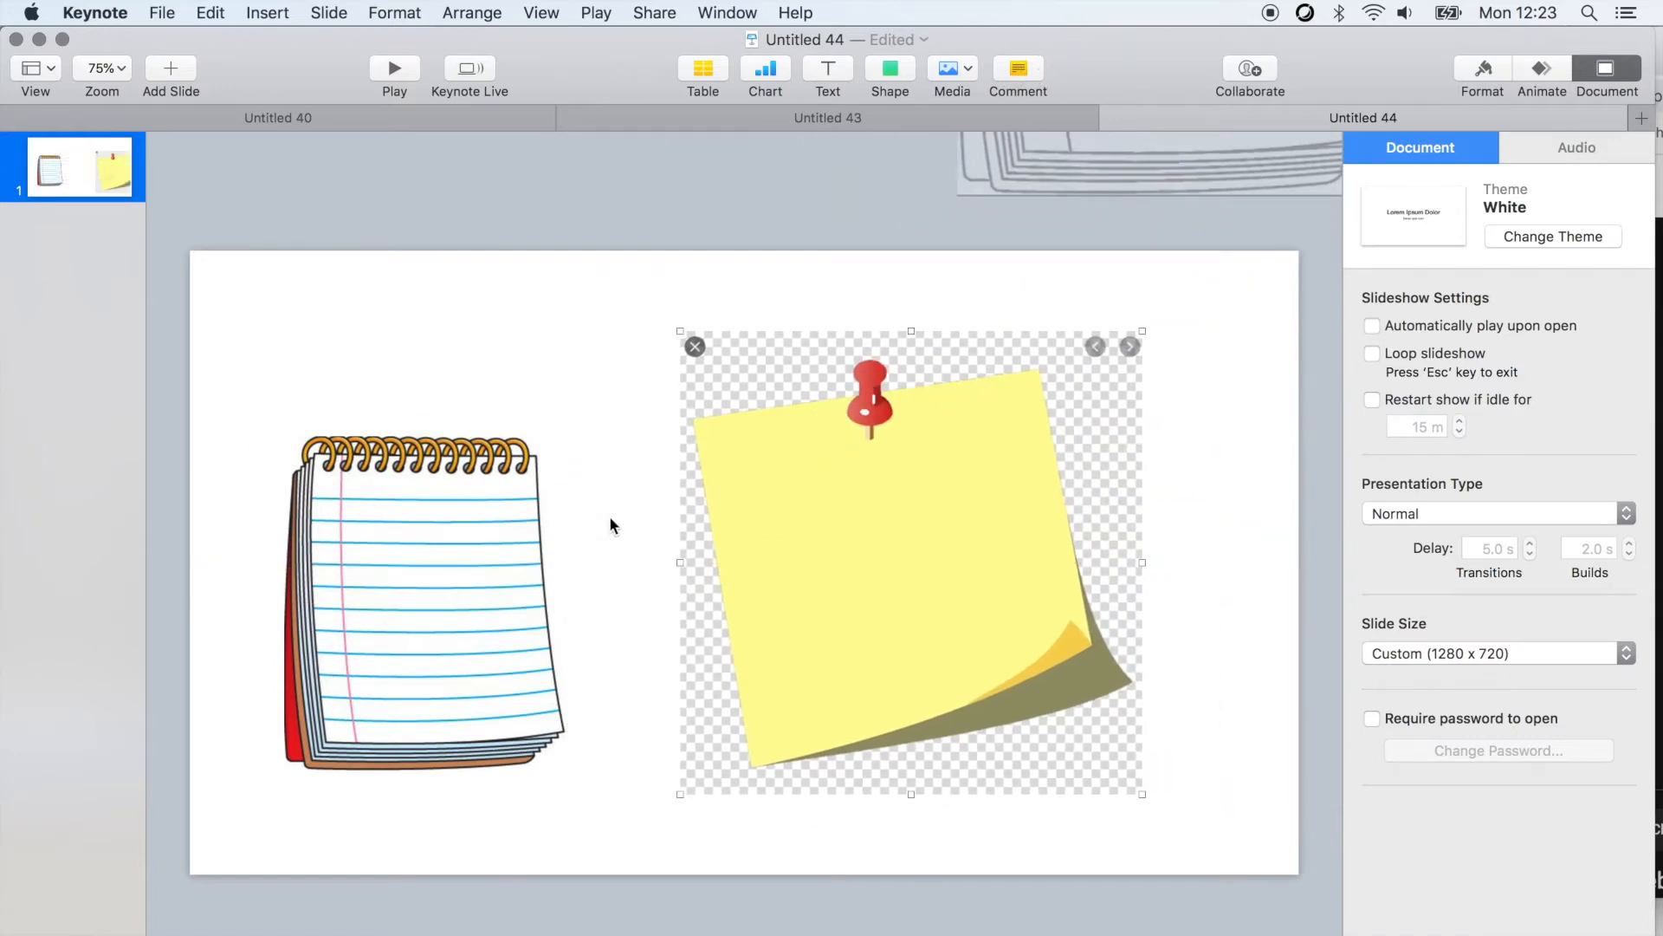
drag(460, 615, 498, 567)
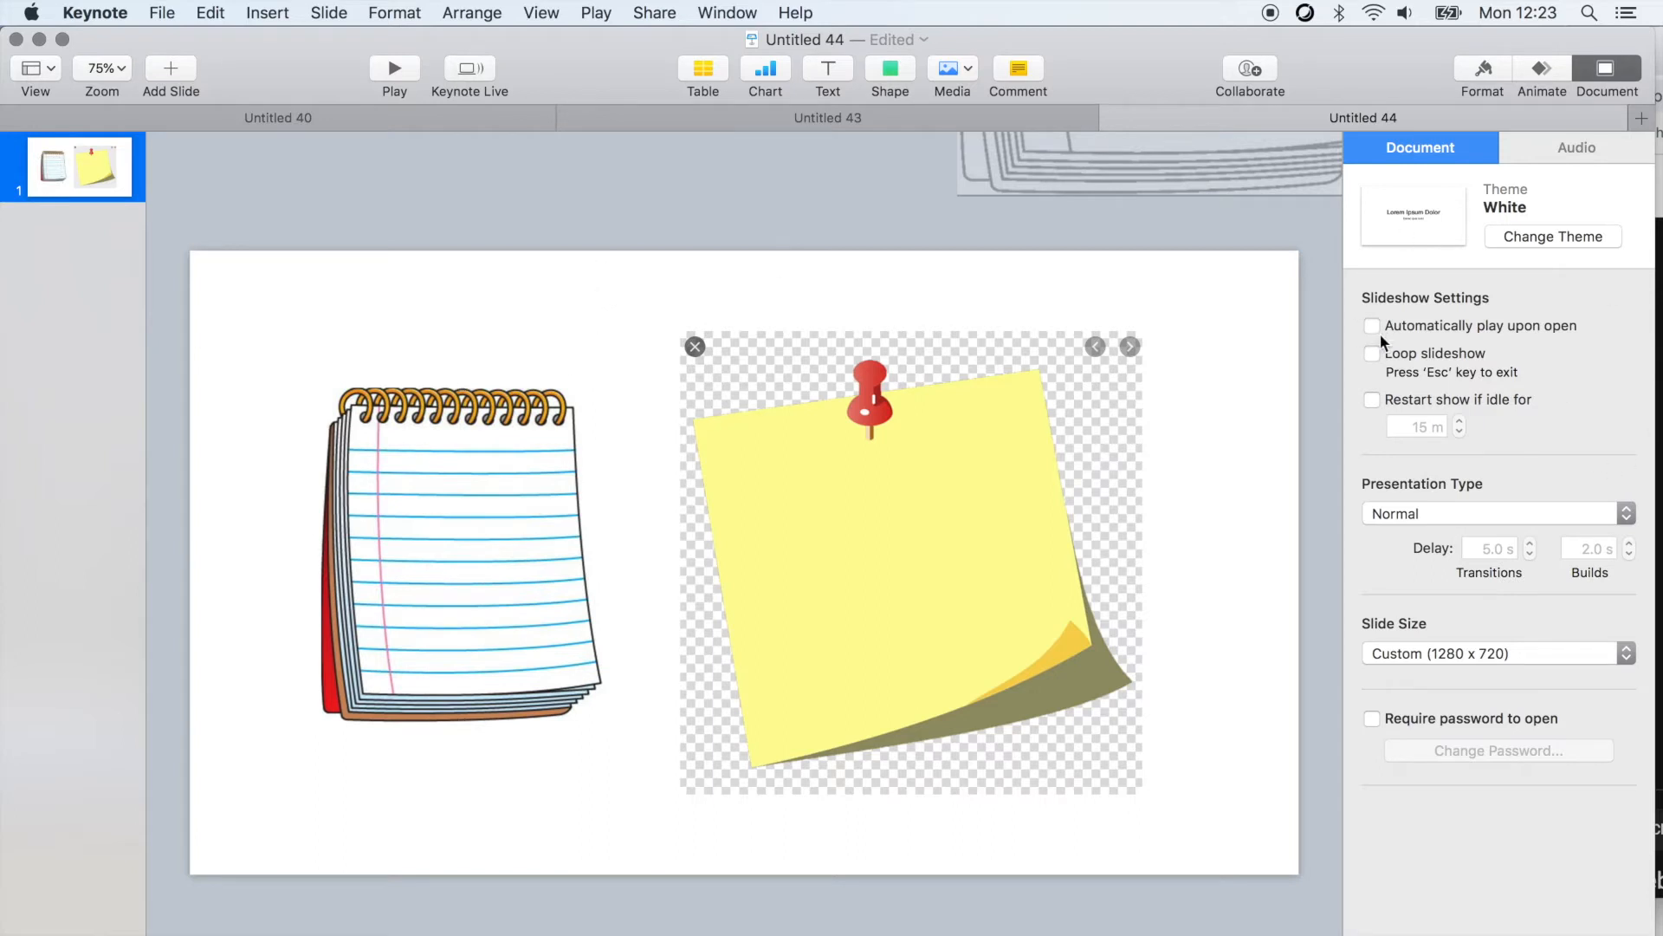
Set the slide background to an Image Fill with the dark grey texture
click(1483, 72)
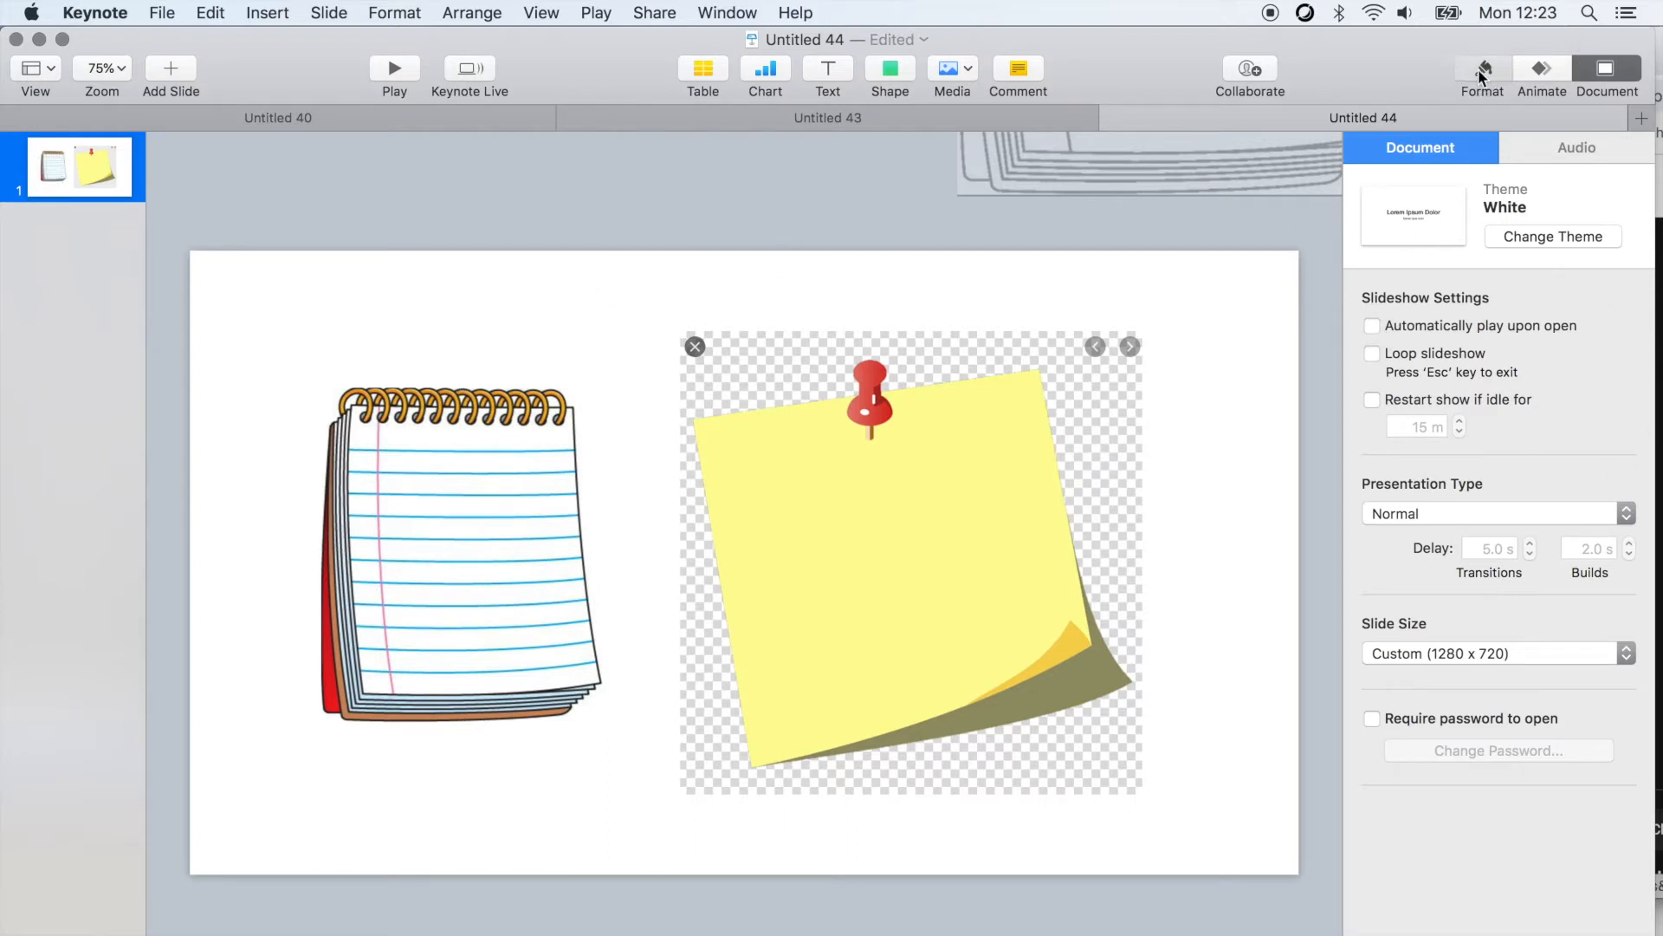
click(1453, 468)
click(1438, 530)
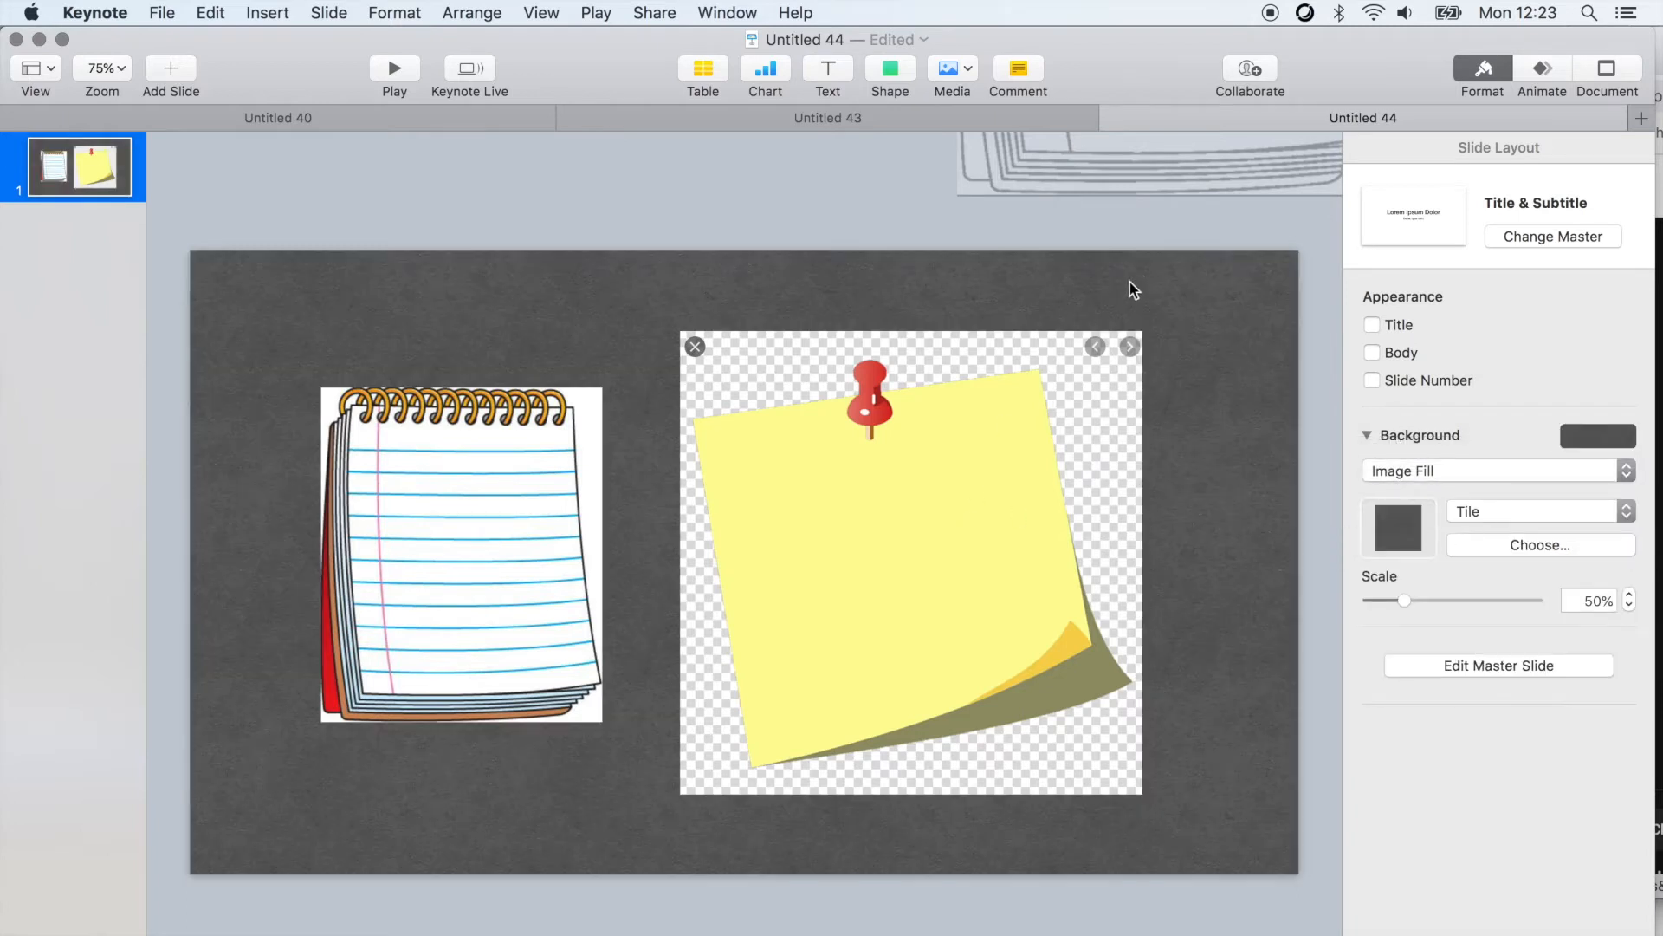
Remove the checkered background around the yellow sticky note using Instant Alpha
click(981, 476)
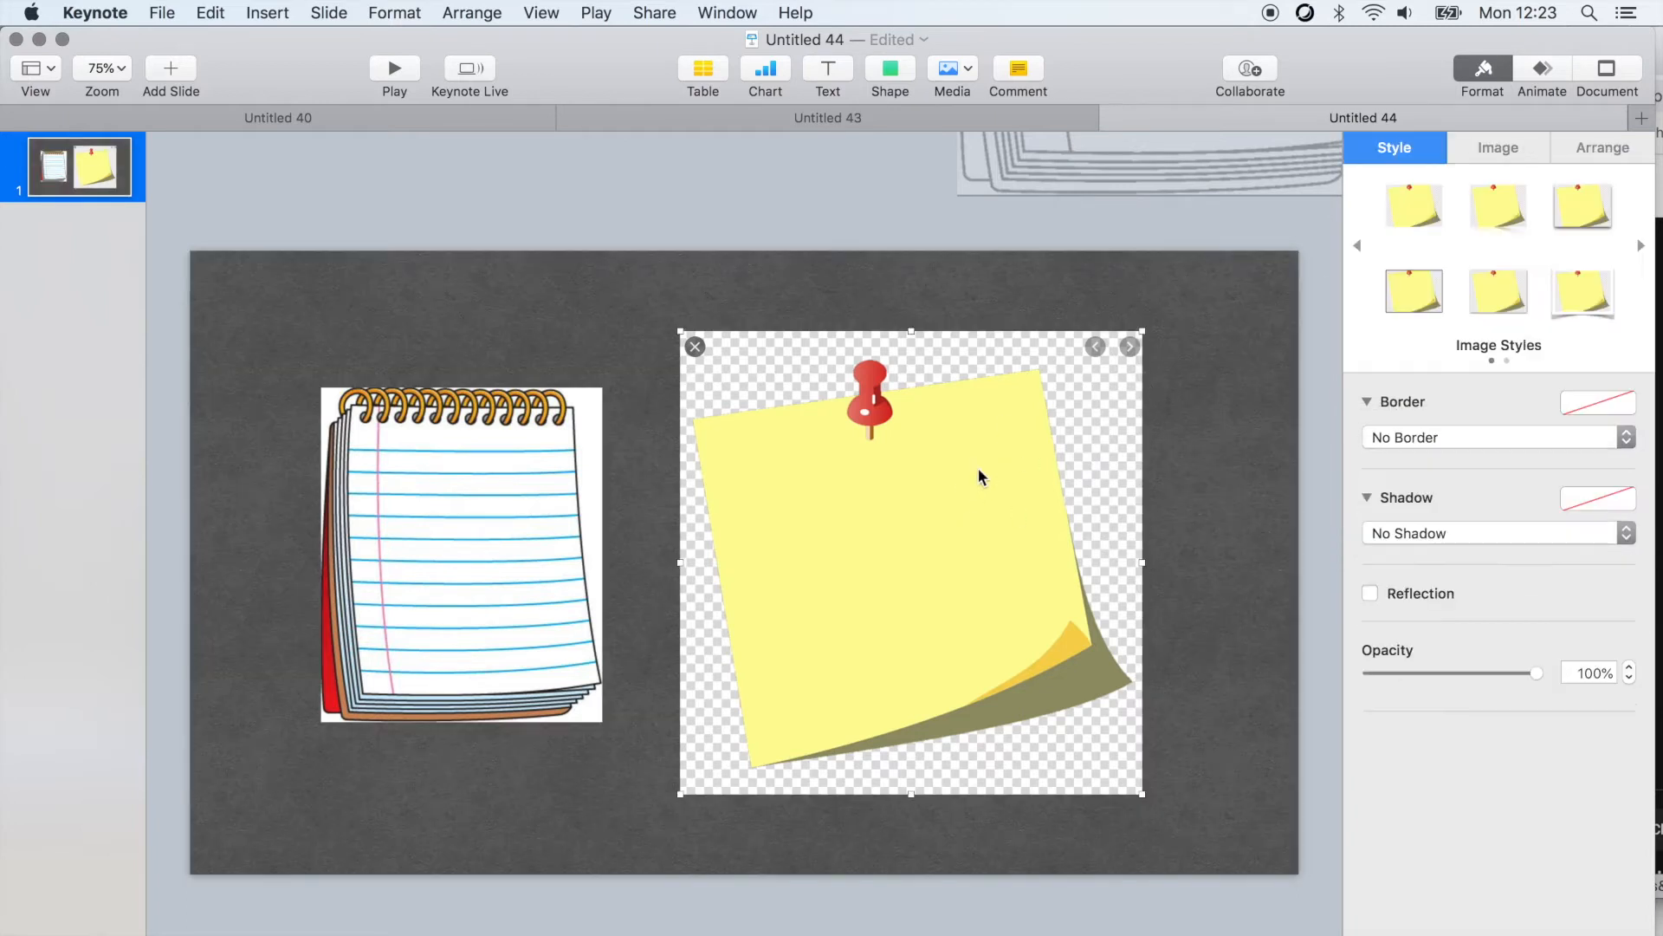
click(1536, 144)
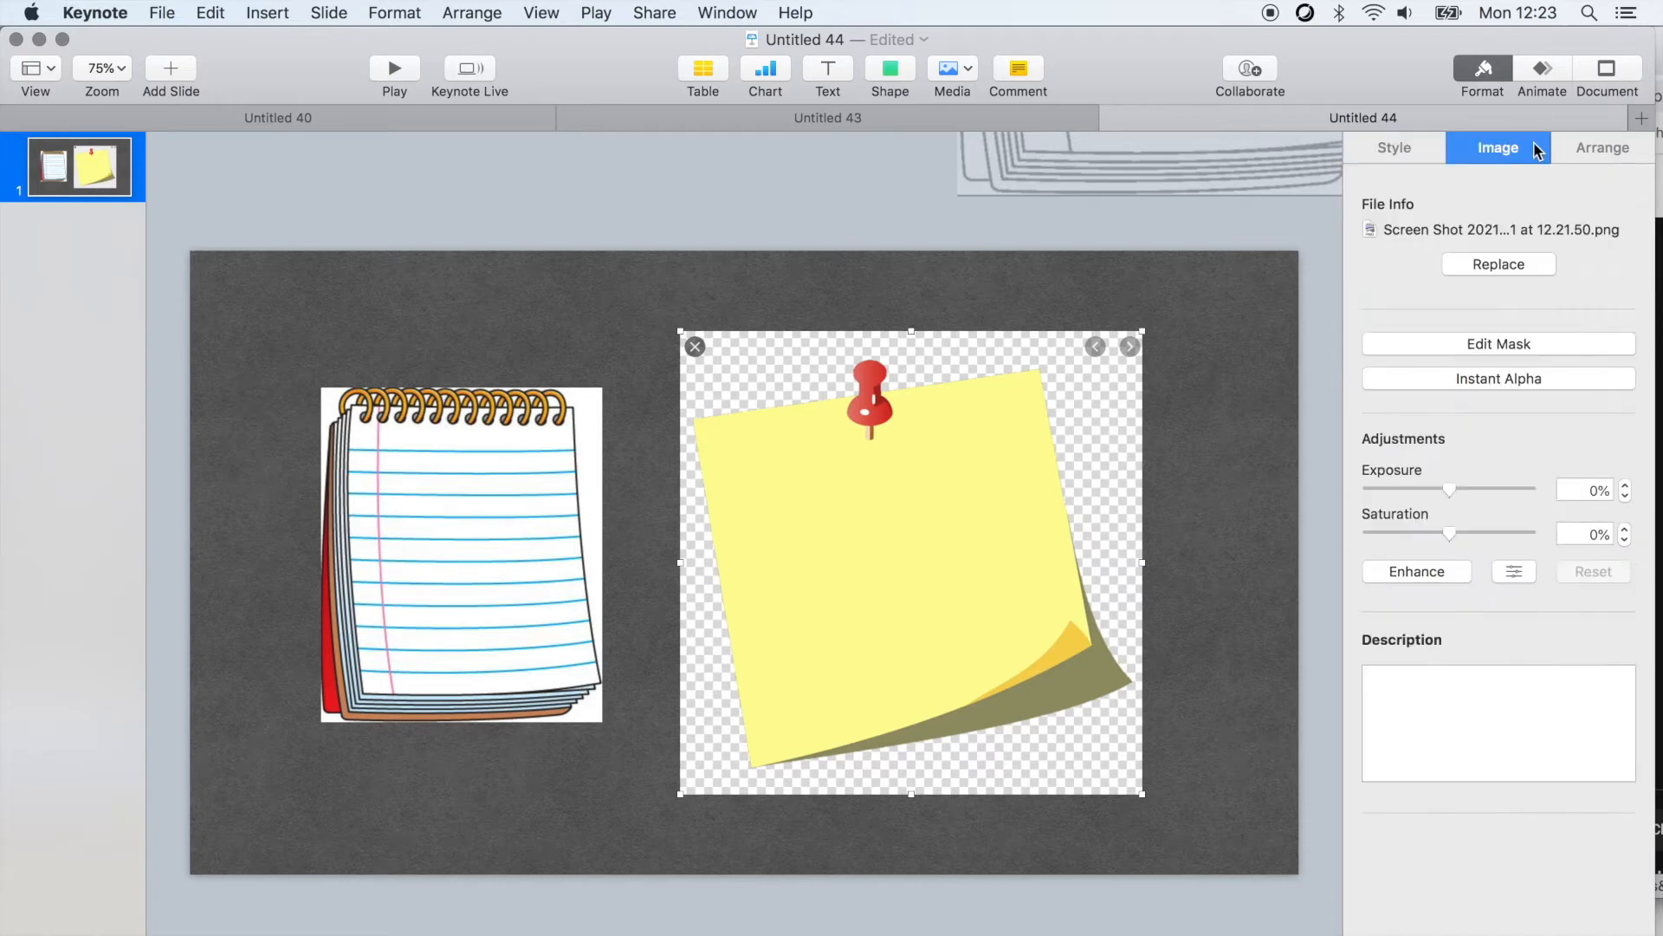
click(1530, 376)
mouse_move(1124, 501)
mouse_down()
mouse_move(1136, 512)
mouse_move(1131, 495)
mouse_up()
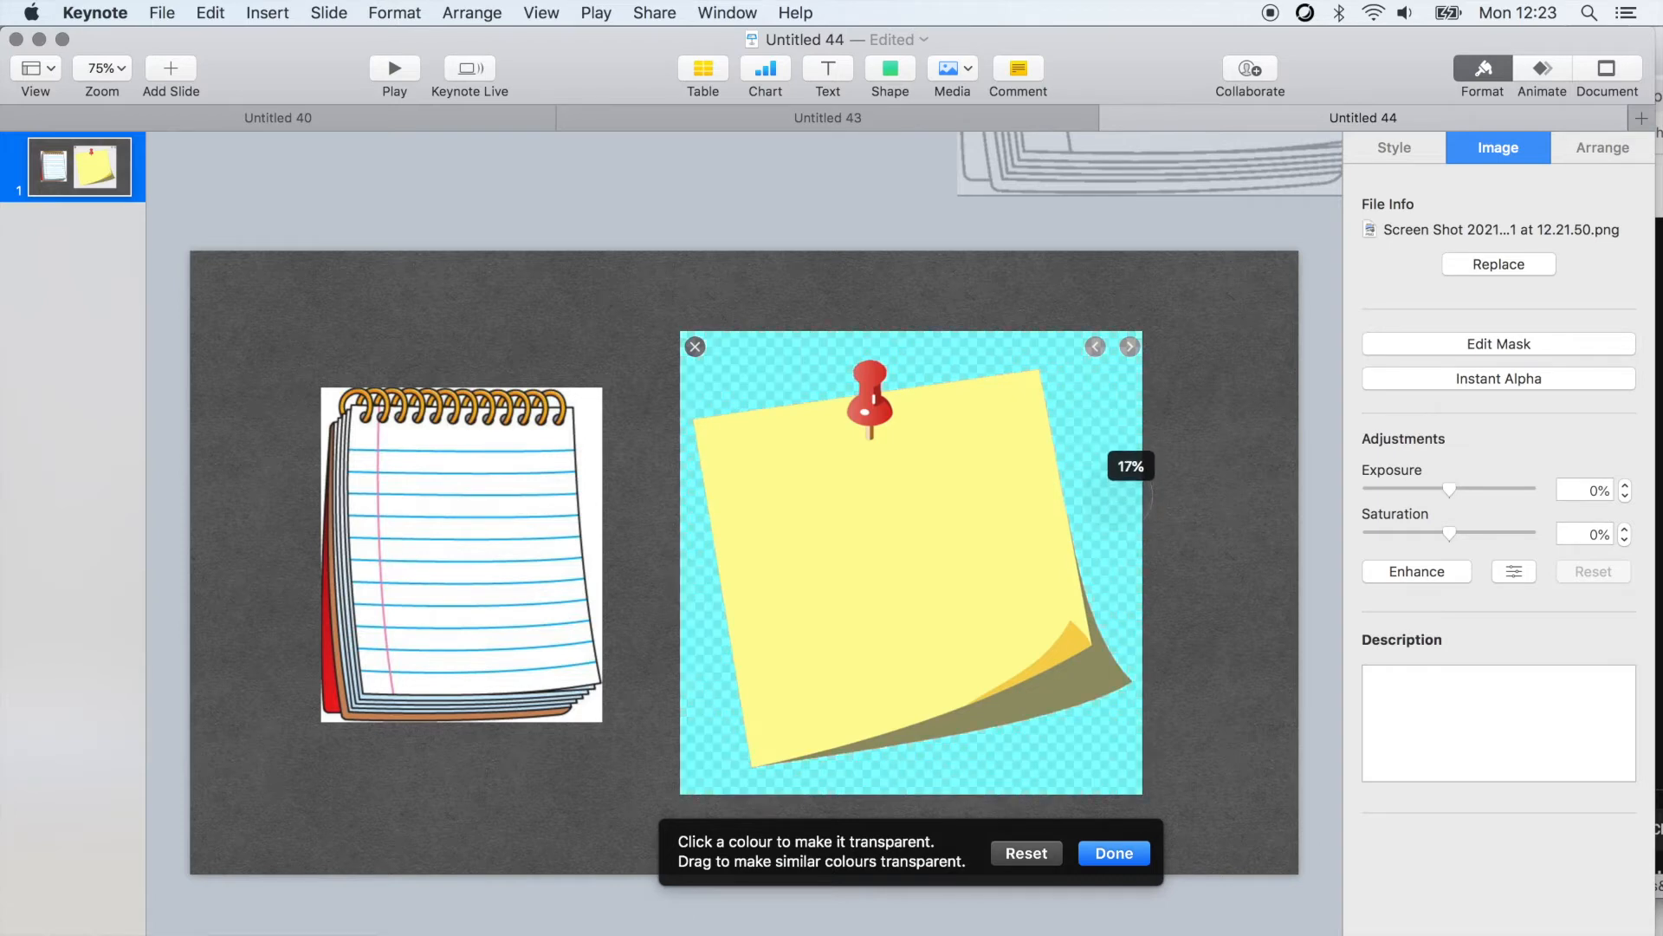
drag(1131, 494, 1118, 477)
drag(1131, 352, 1127, 284)
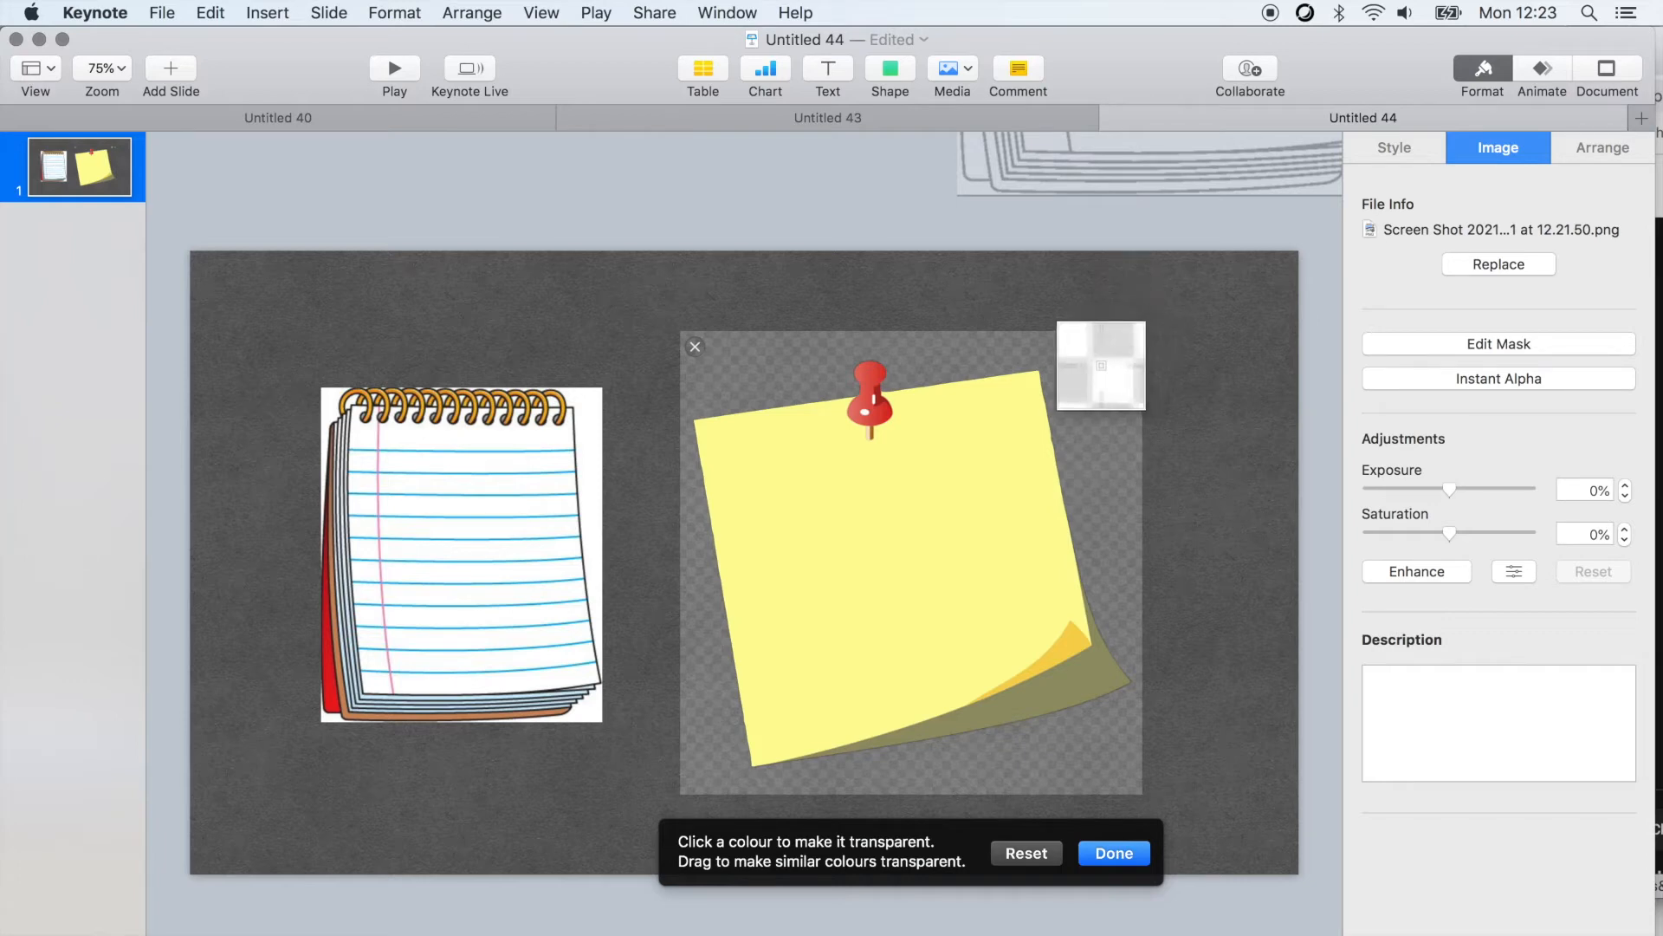
drag(1102, 365, 1075, 258)
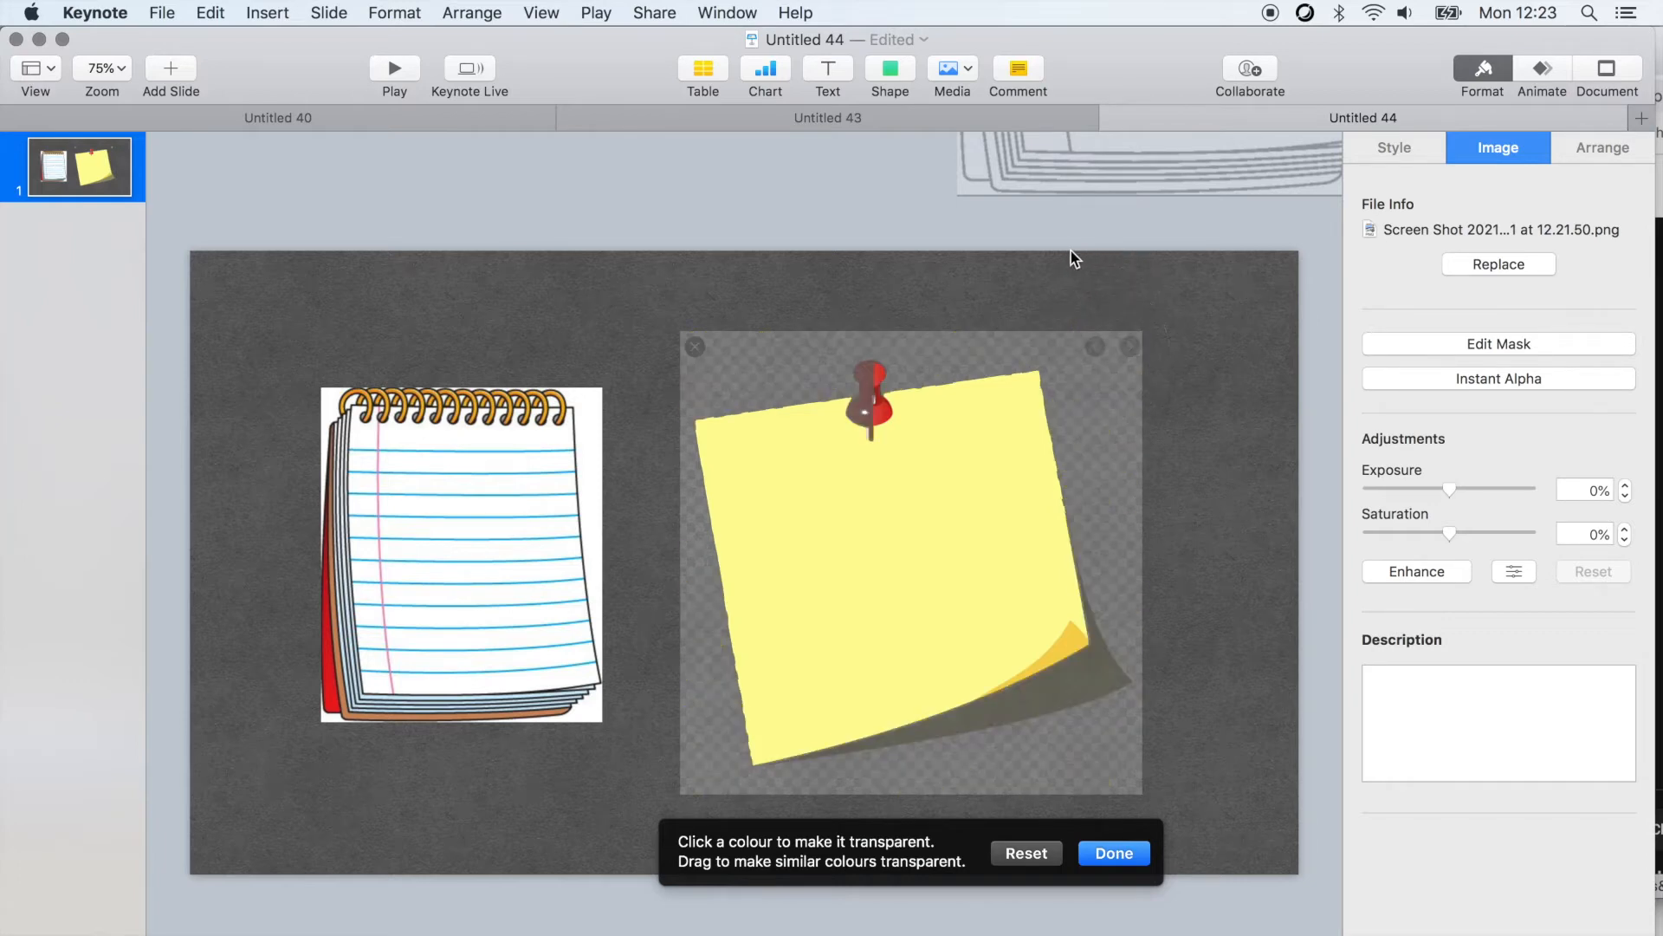
drag(1095, 347, 1101, 333)
click(1227, 387)
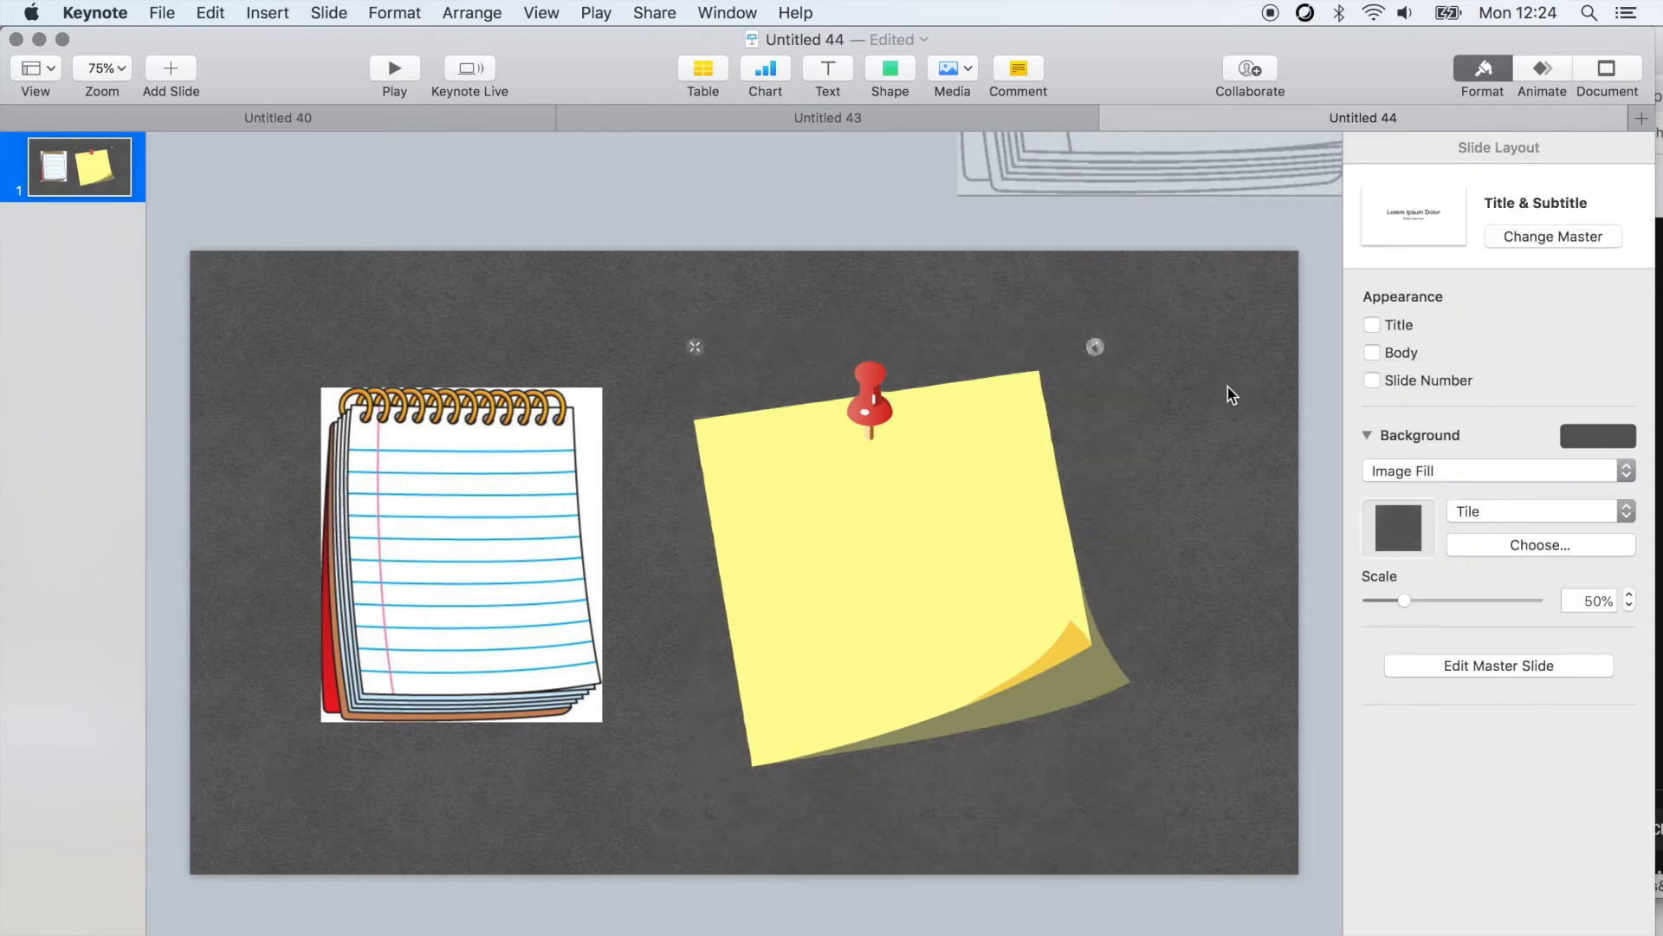
Enlarge the sticky note slightly and reposition it on the right half of the slide
click(993, 424)
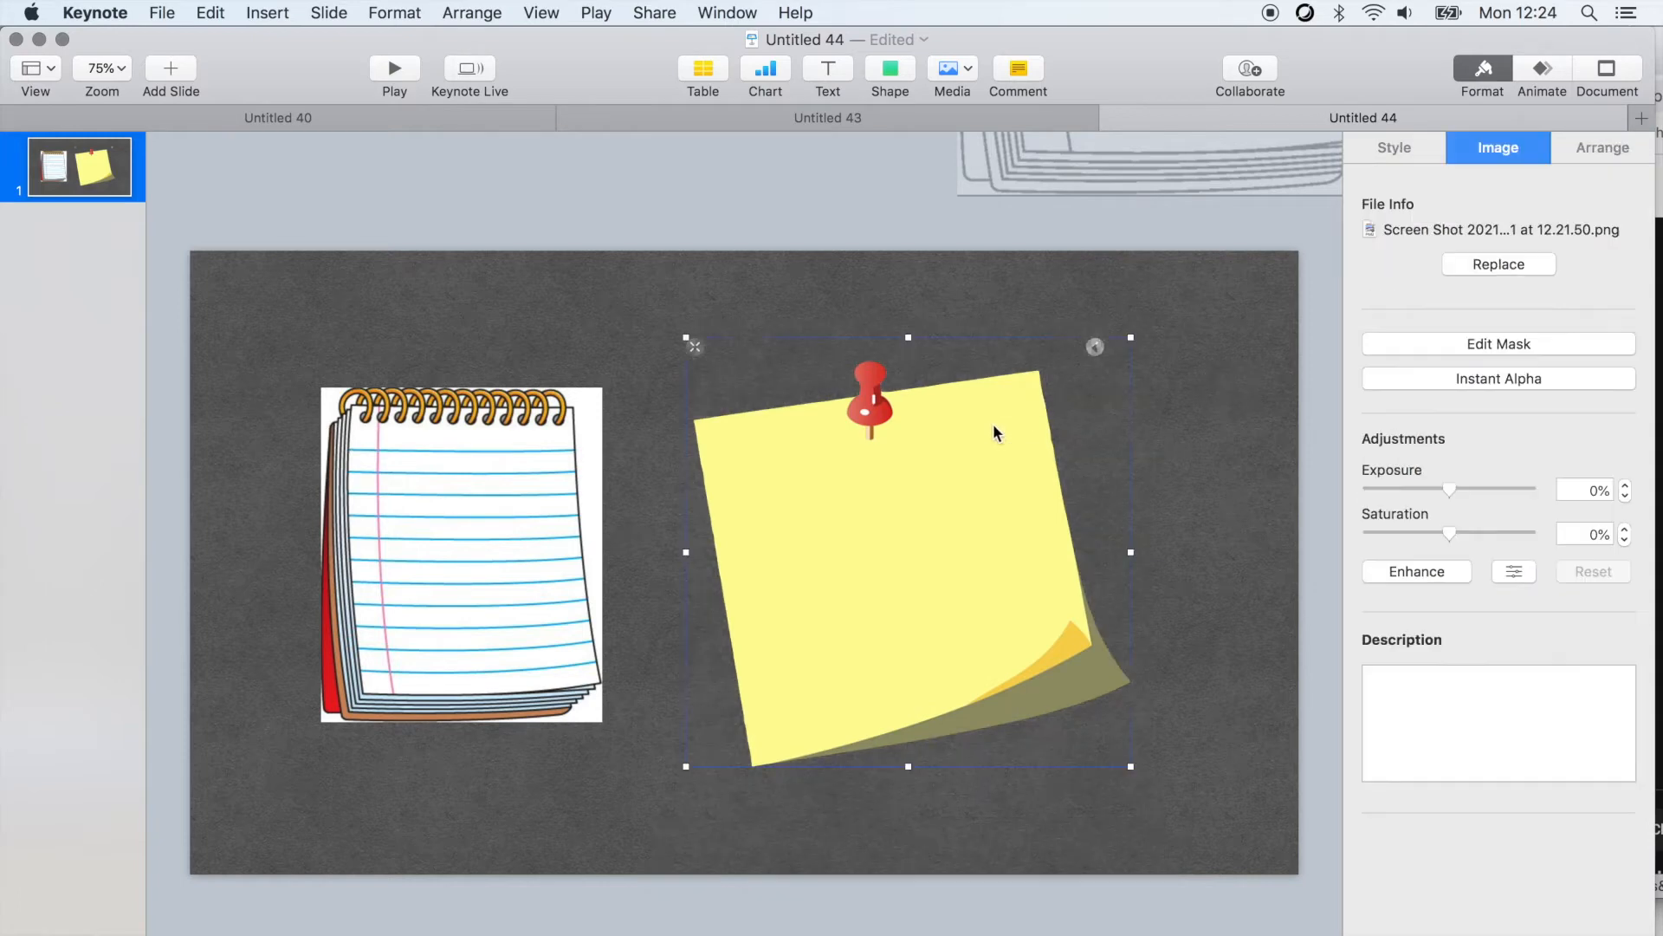
drag(1137, 336, 936, 491)
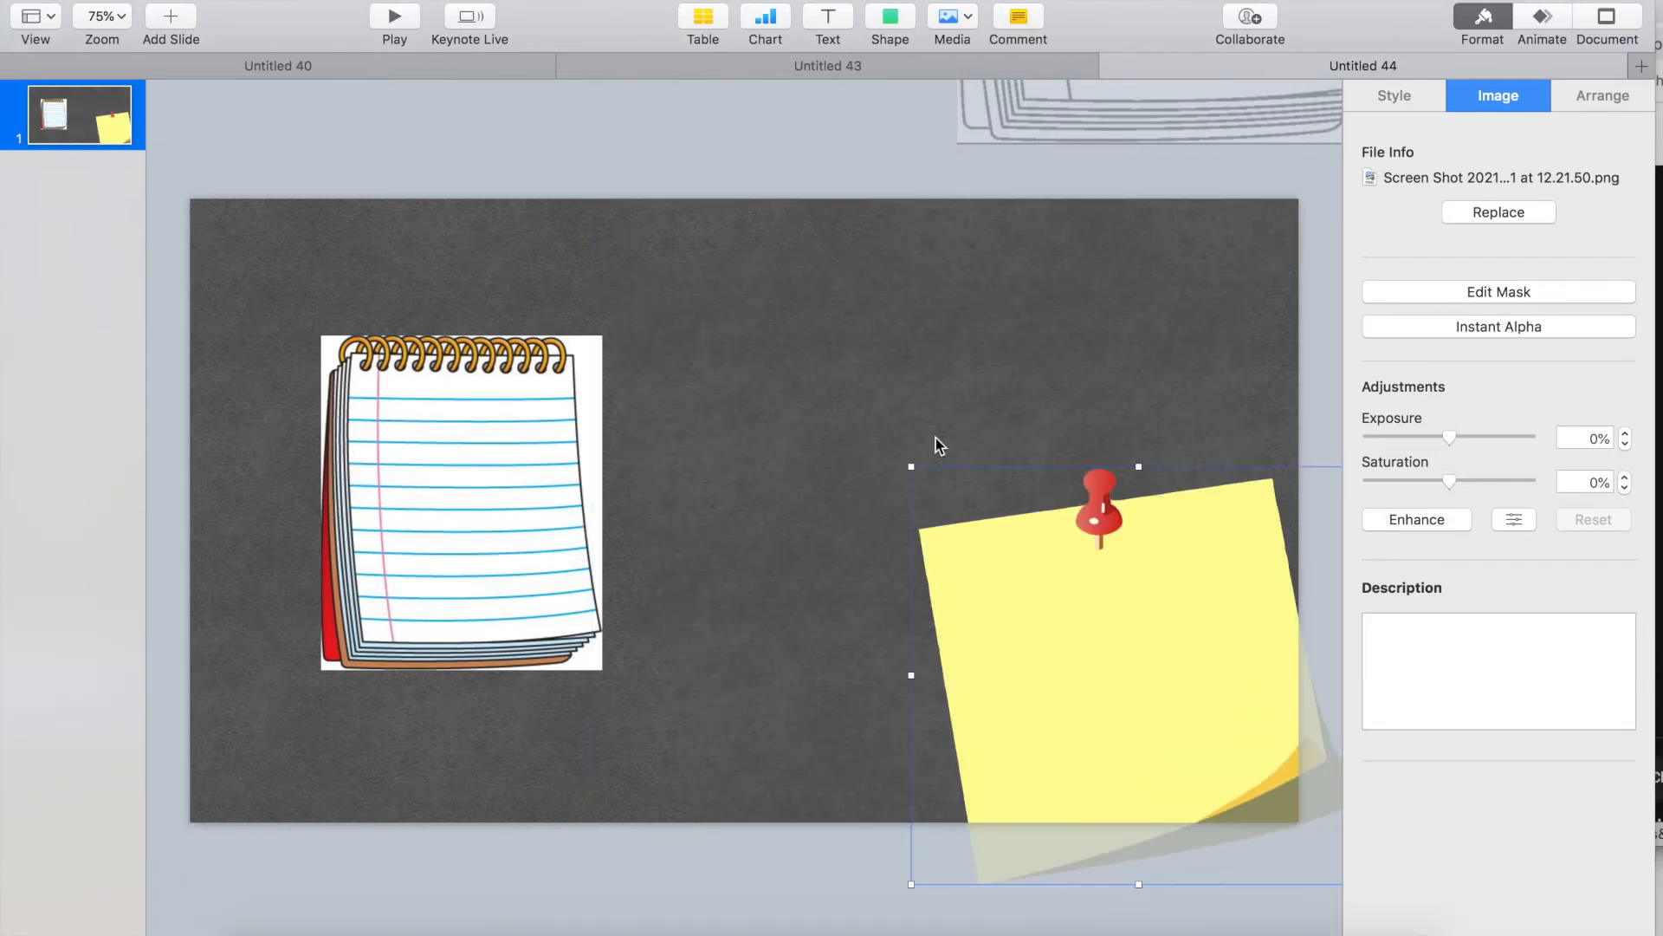
drag(1037, 580, 897, 433)
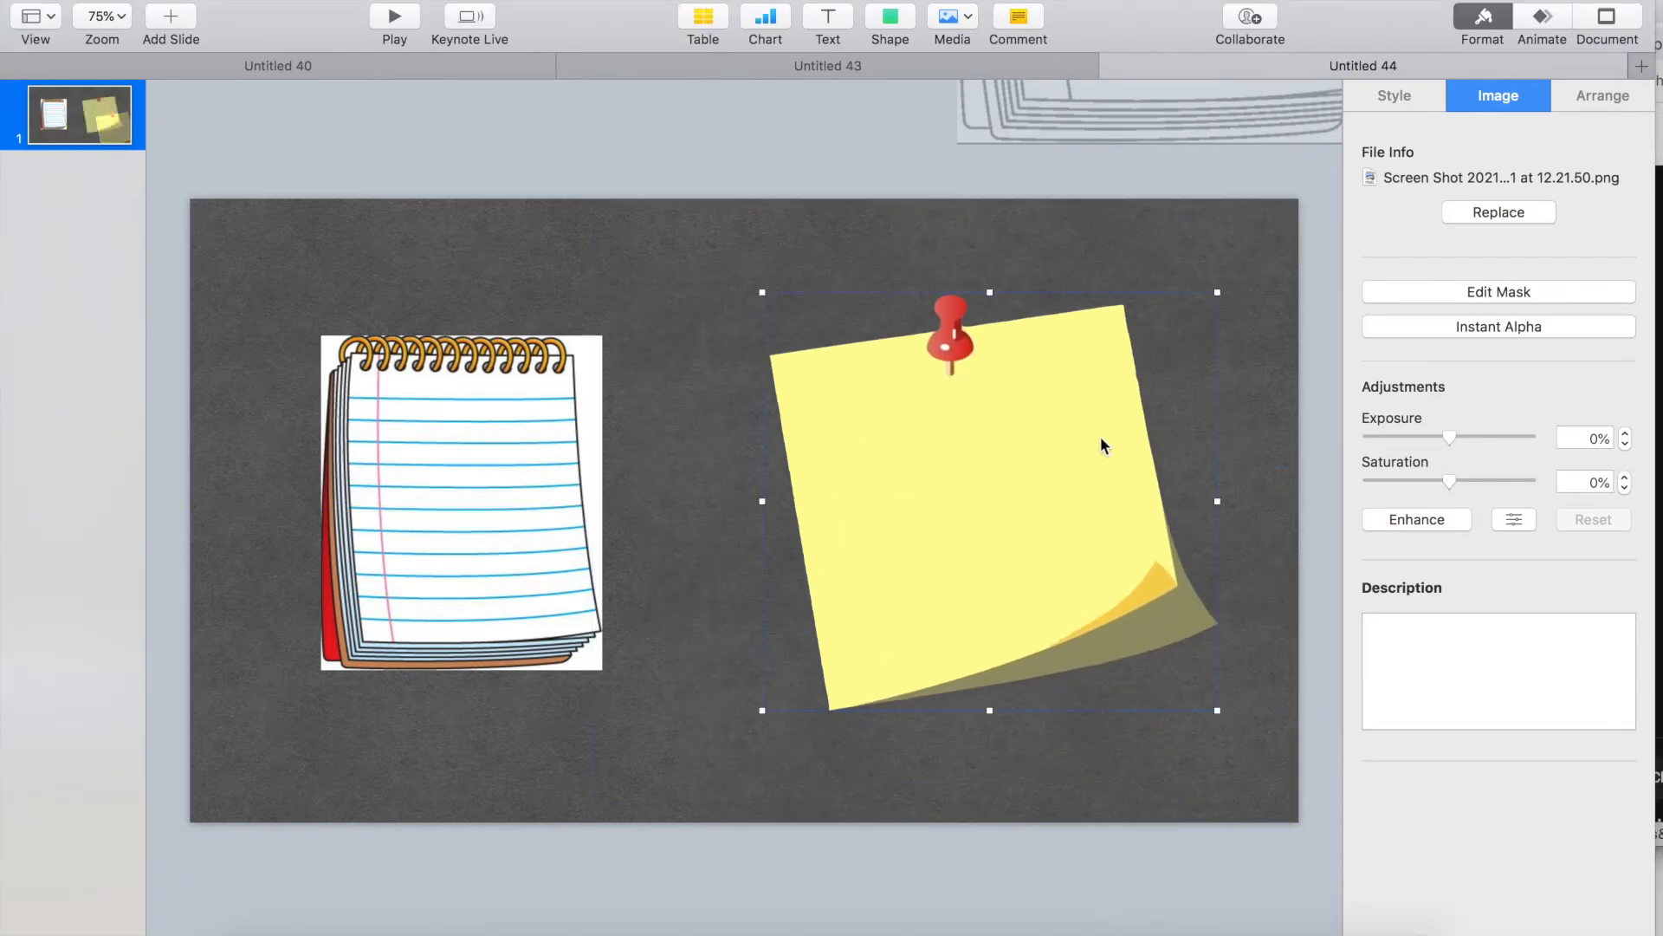
click(1507, 329)
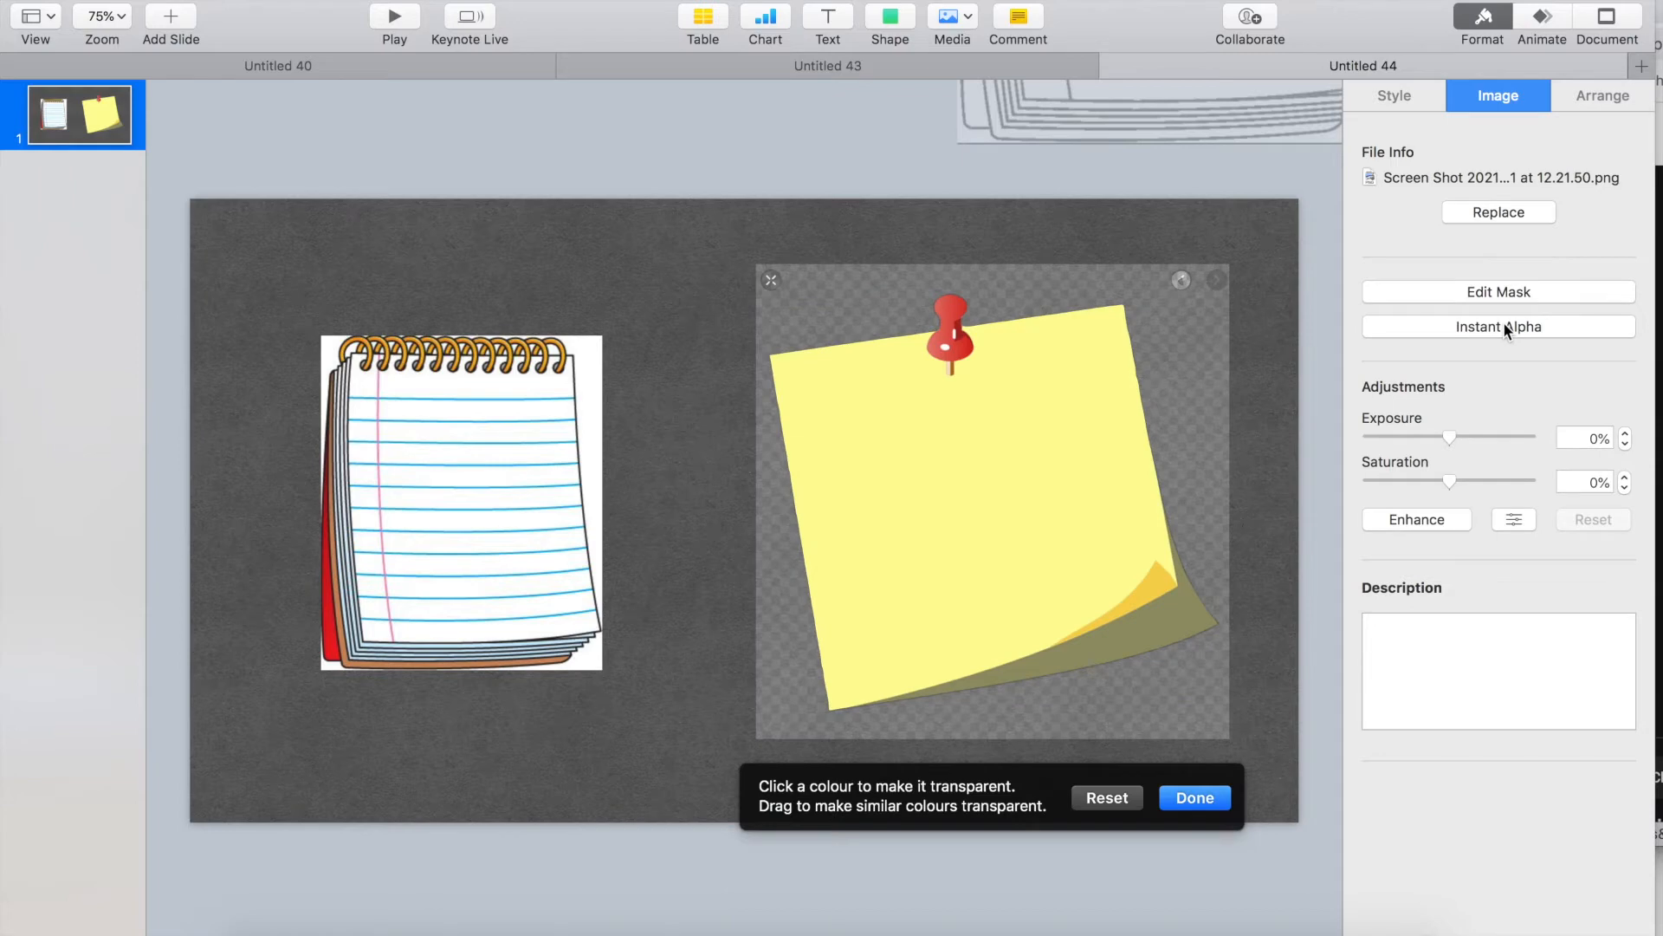
click(806, 167)
click(988, 445)
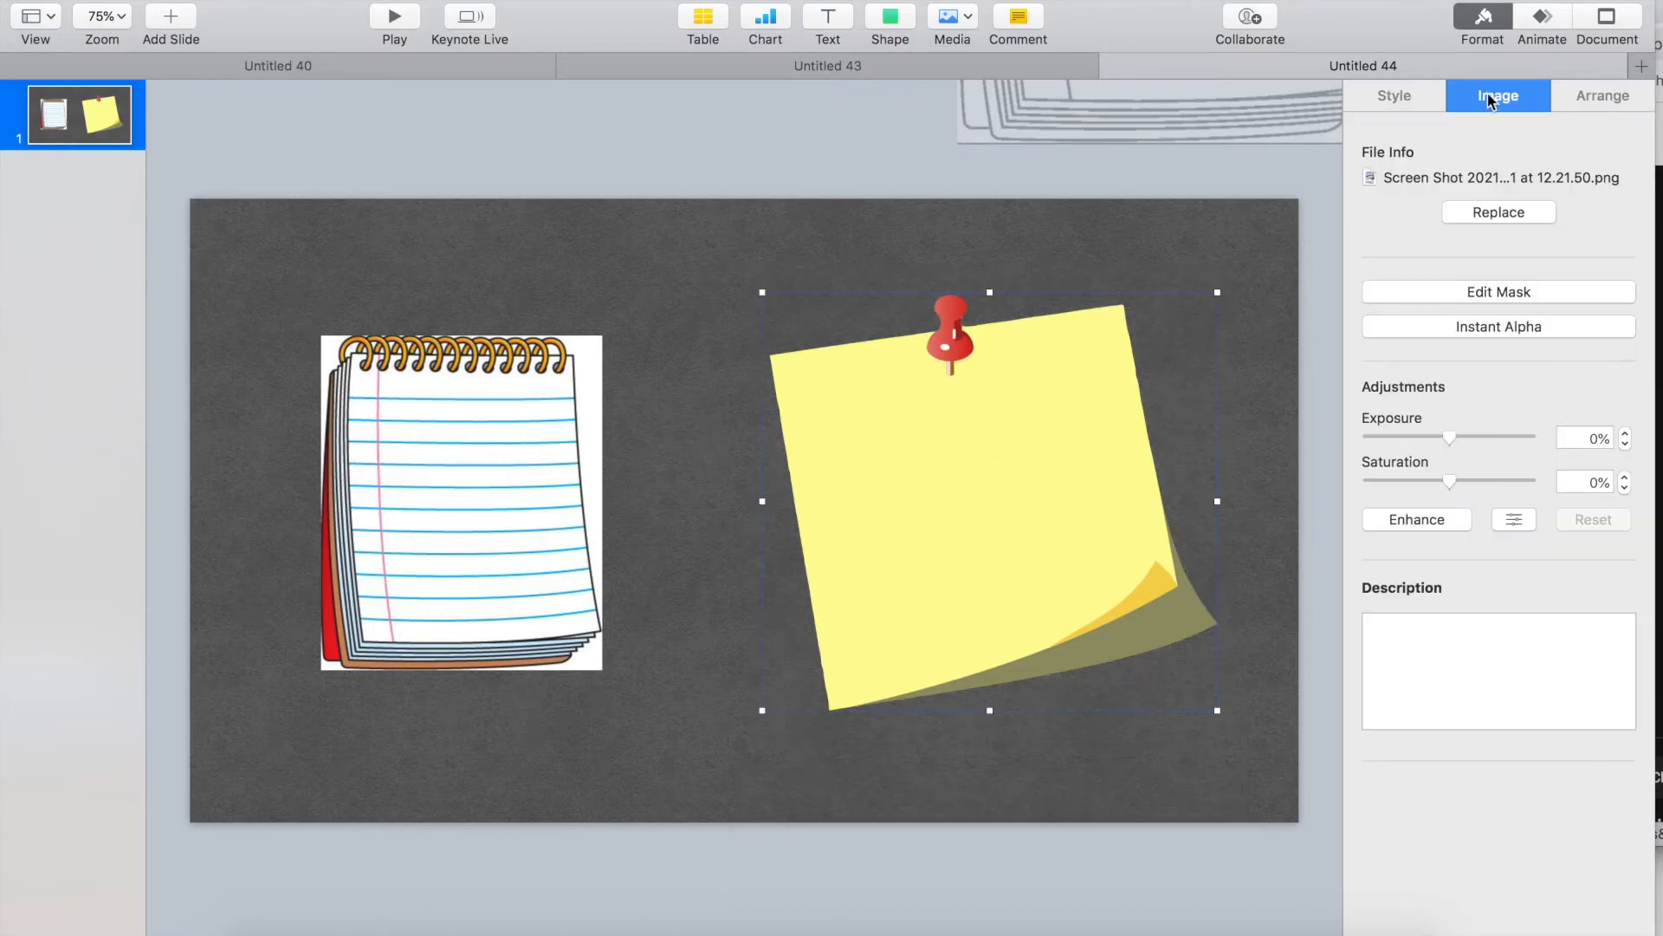
Apply a Curved Shadow with a 44 pt offset to the sticky note and move it to about x 712 pt, y 42 pt
click(1396, 96)
click(1453, 479)
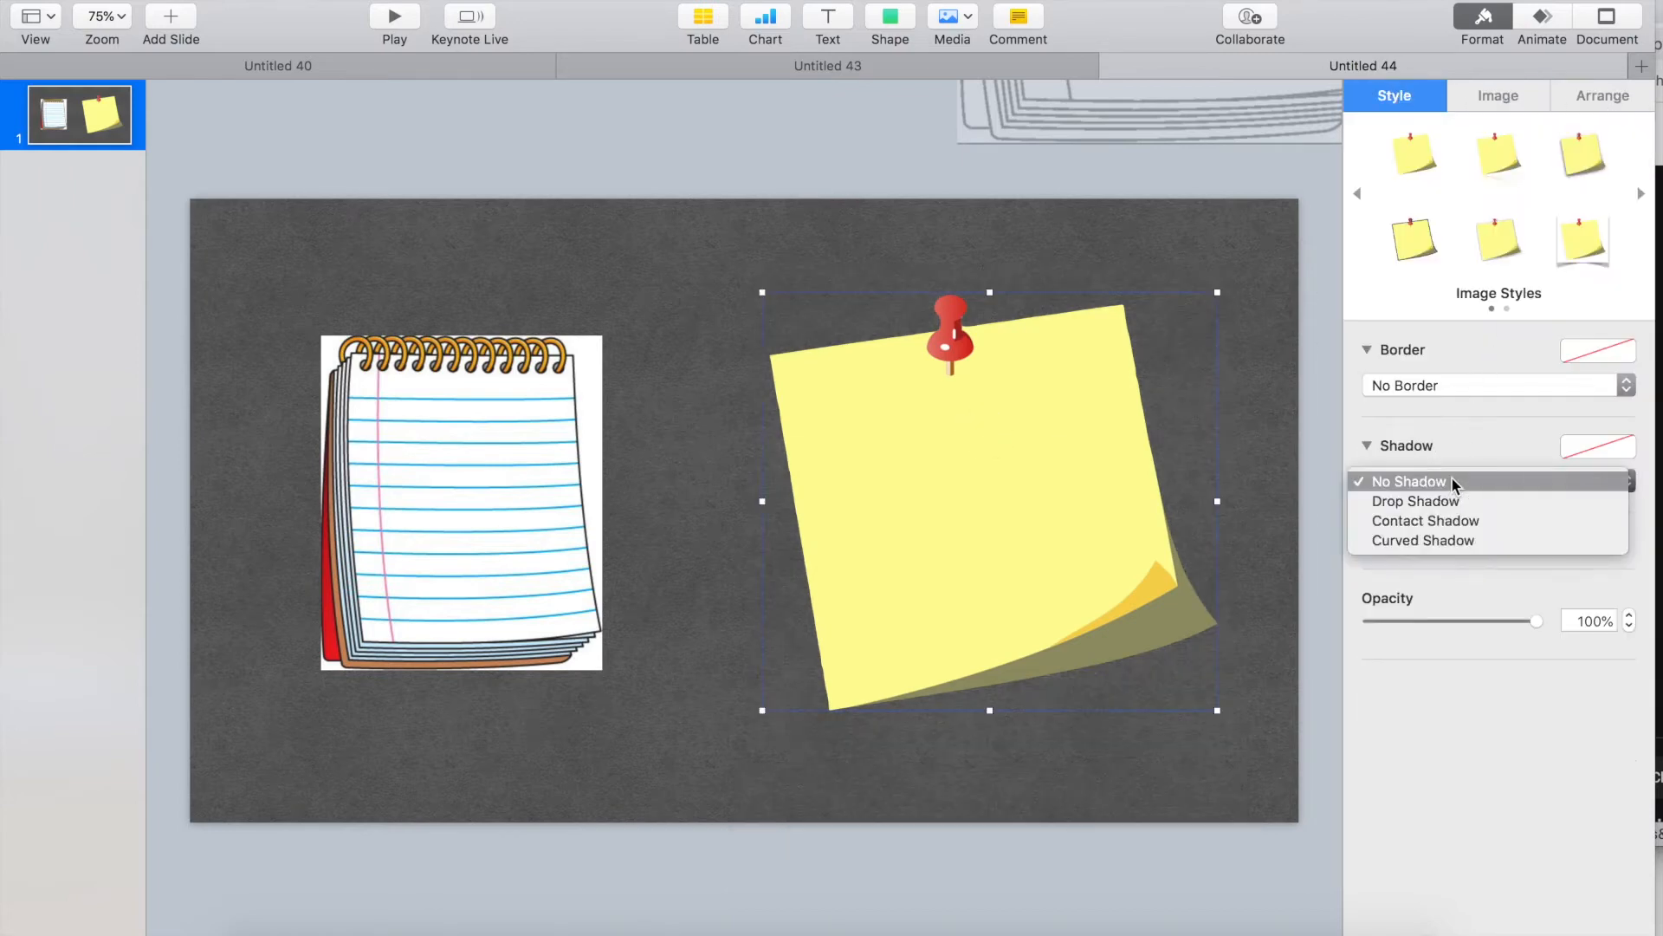
click(1452, 538)
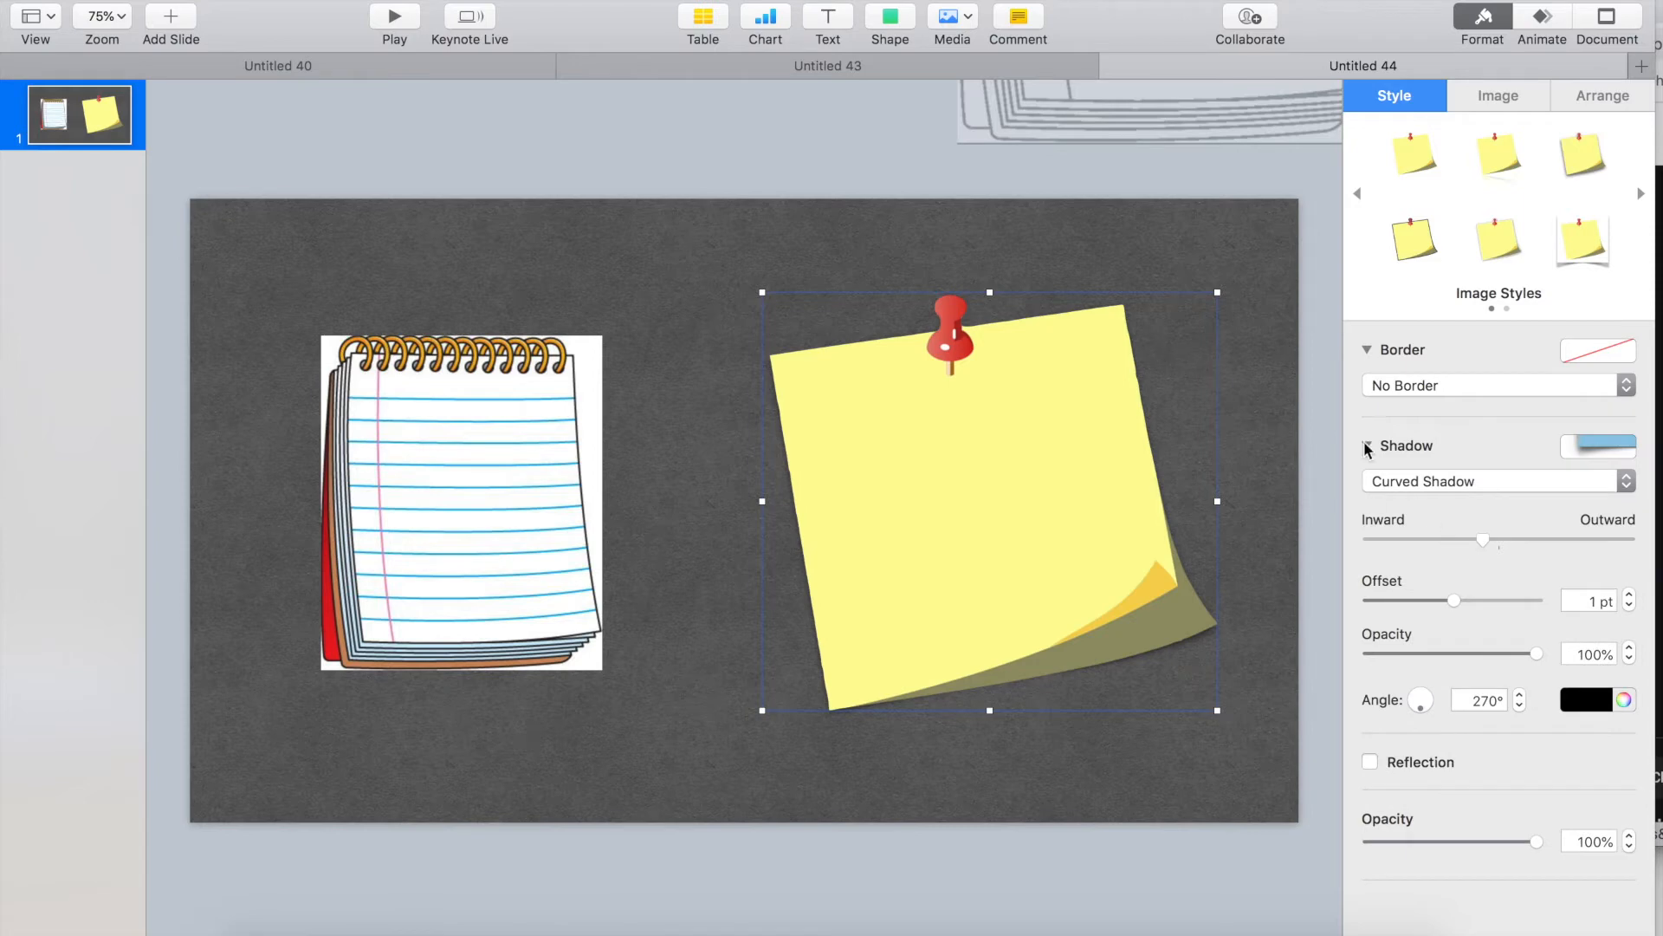
drag(1459, 597, 1533, 598)
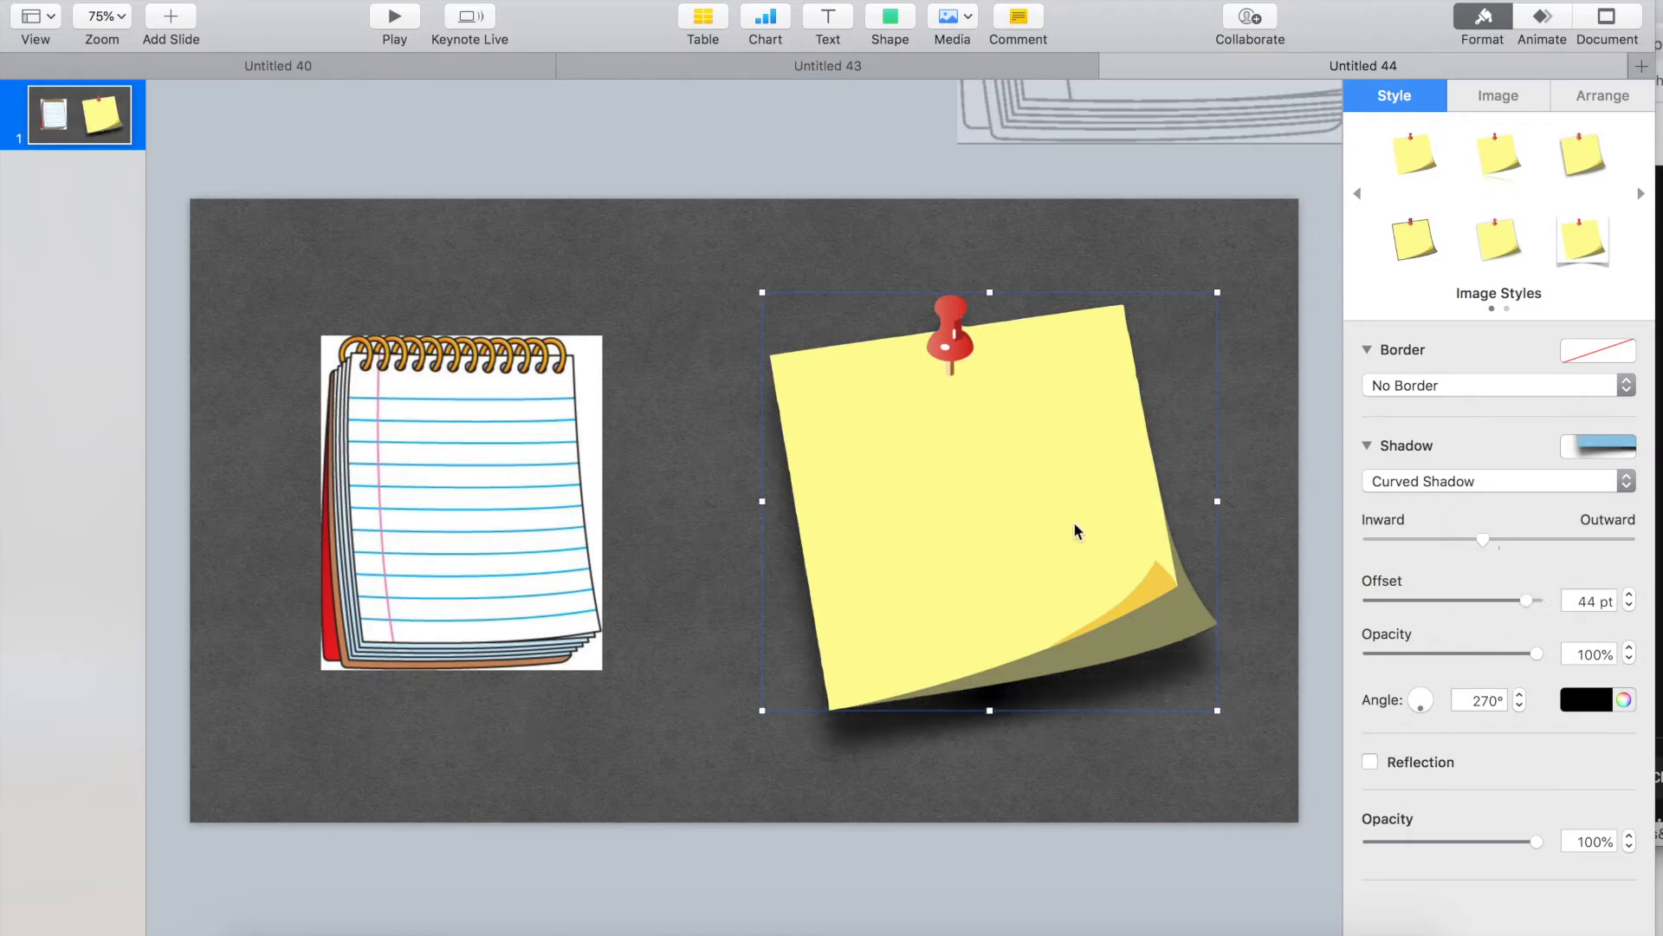
click(703, 411)
drag(976, 549, 1010, 482)
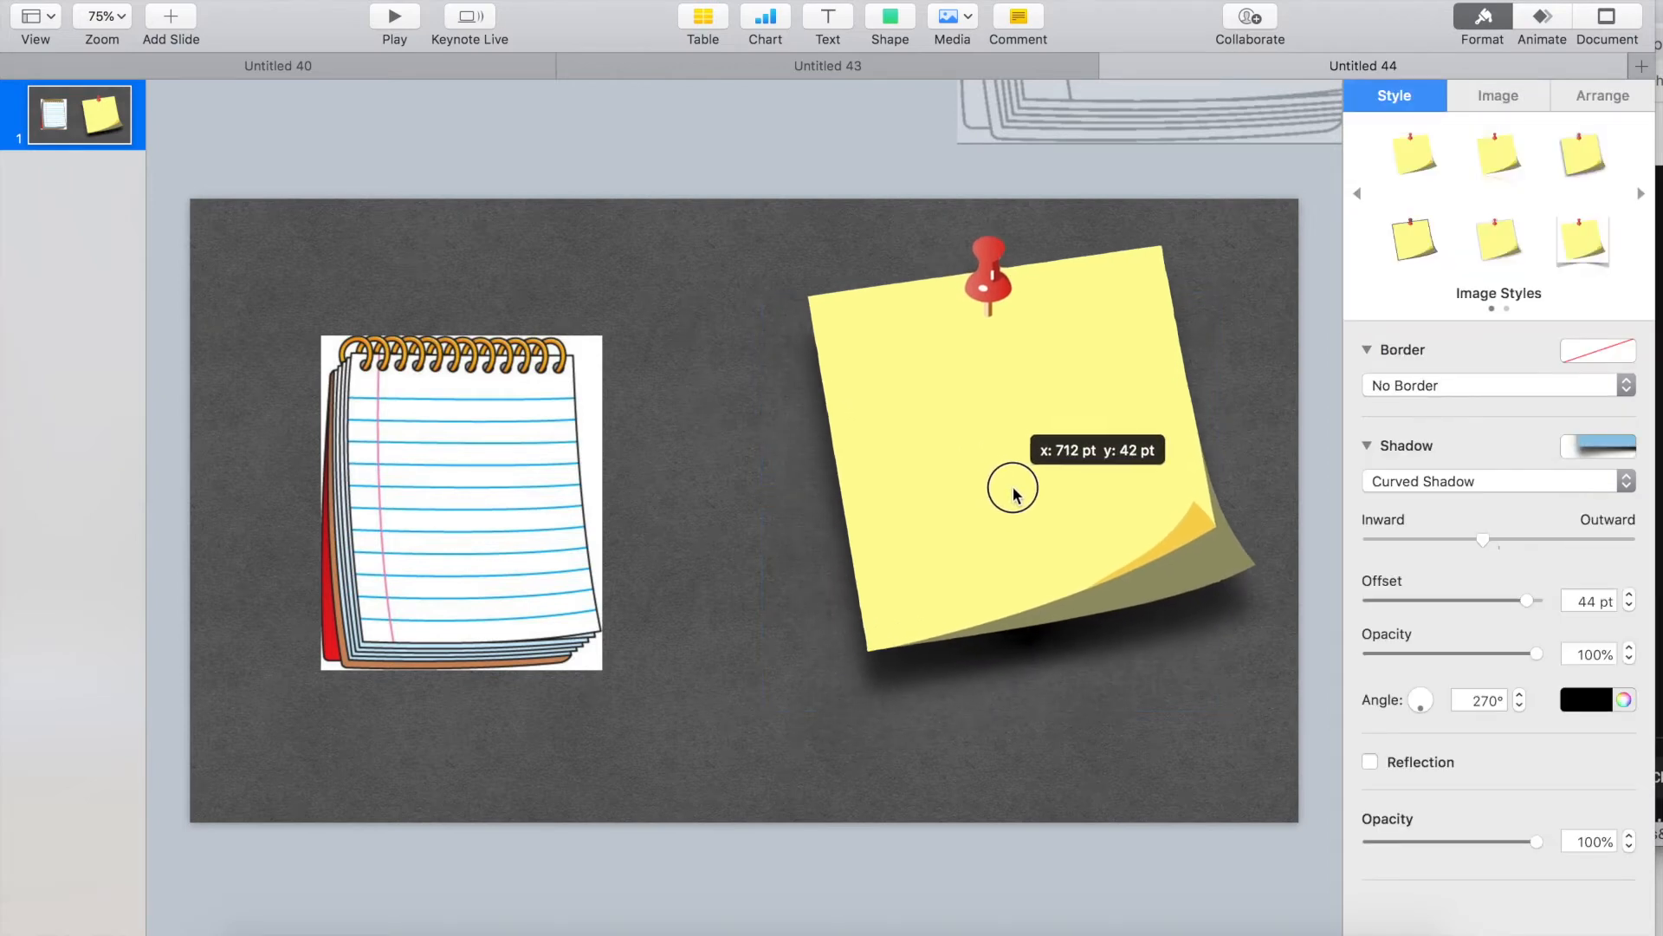
Enlarge the coloured notepad and remove the white background at its corners and along the spiral rings with Instant Alpha
click(513, 598)
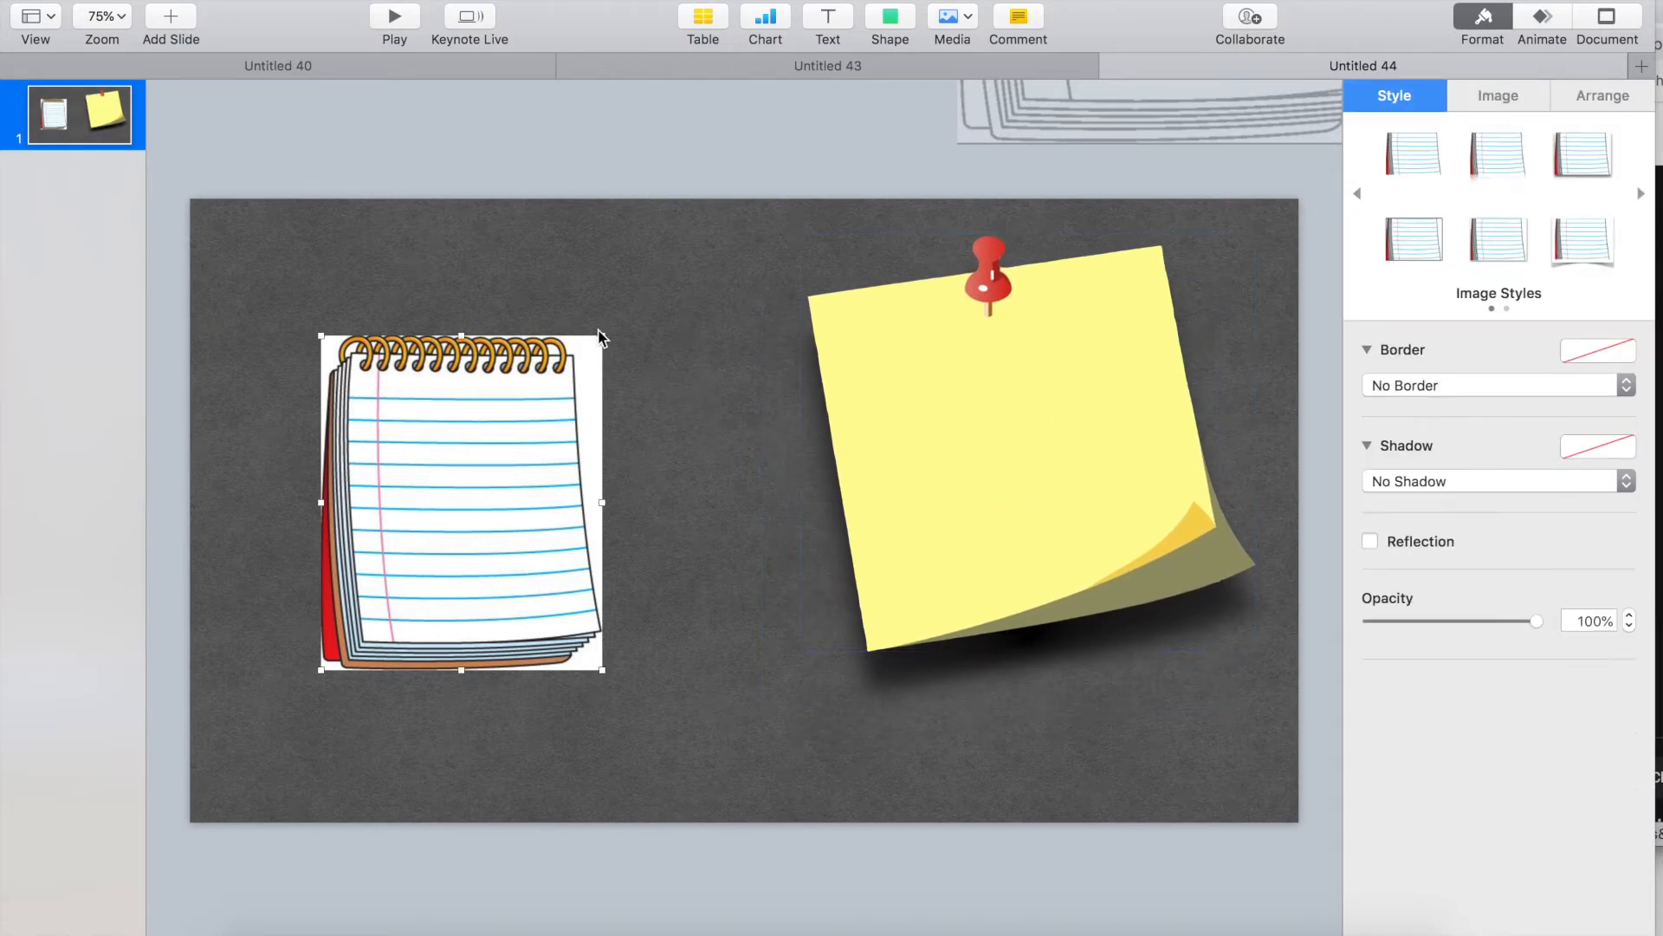
drag(602, 334, 587, 414)
click(1517, 97)
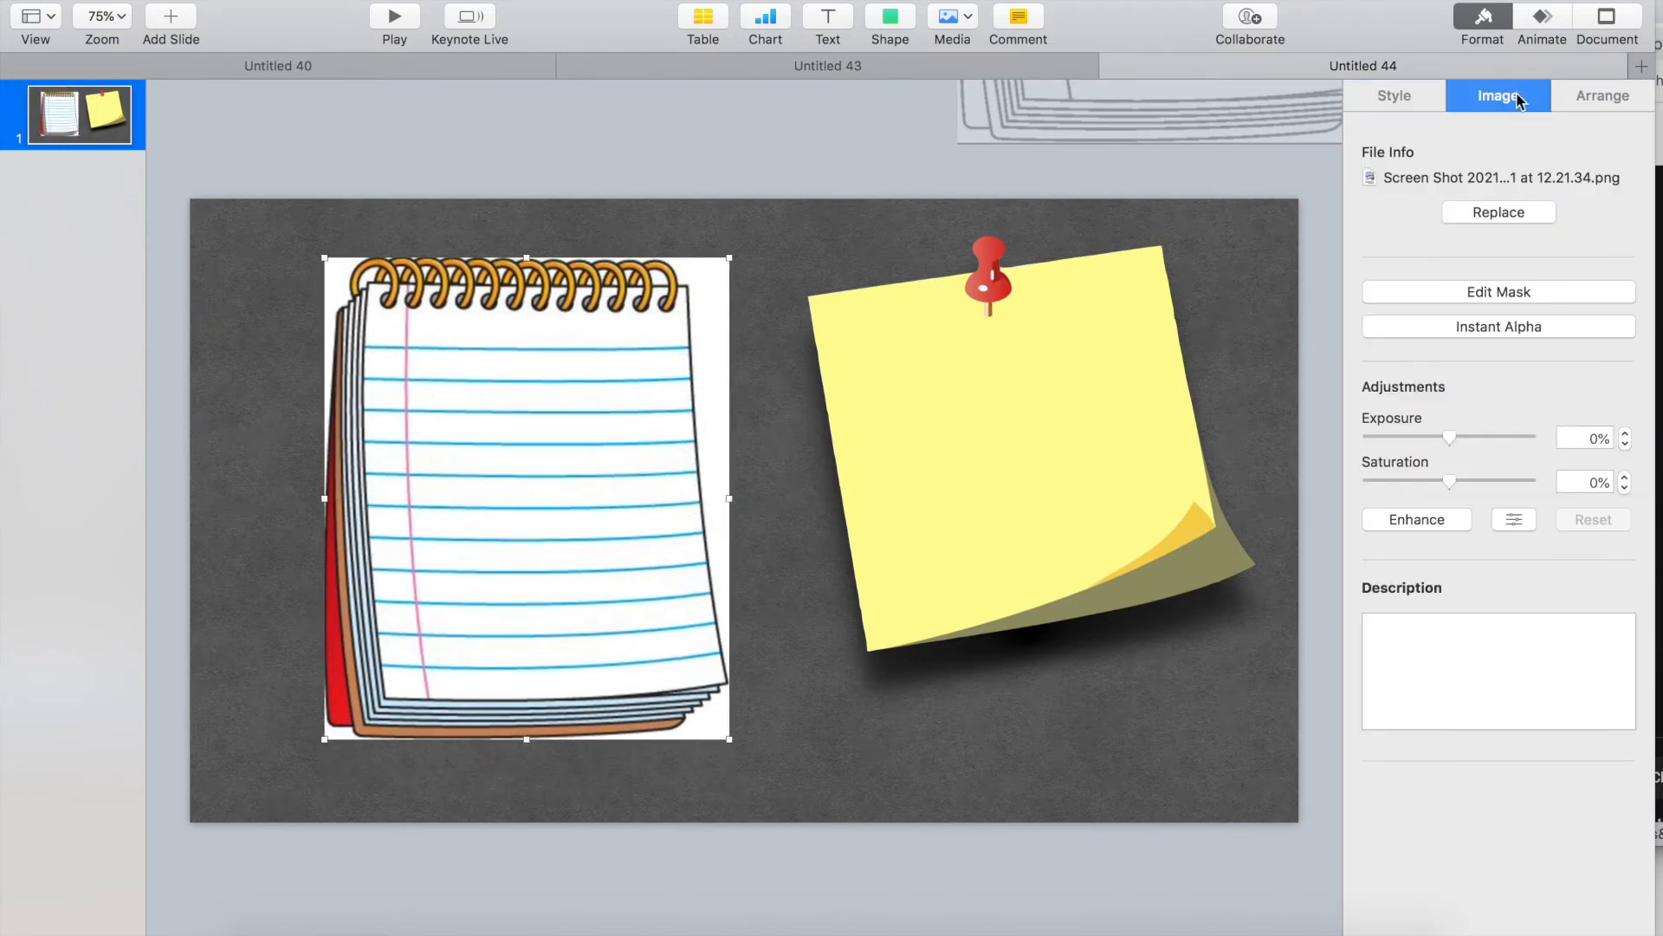
click(1497, 327)
drag(712, 286, 698, 257)
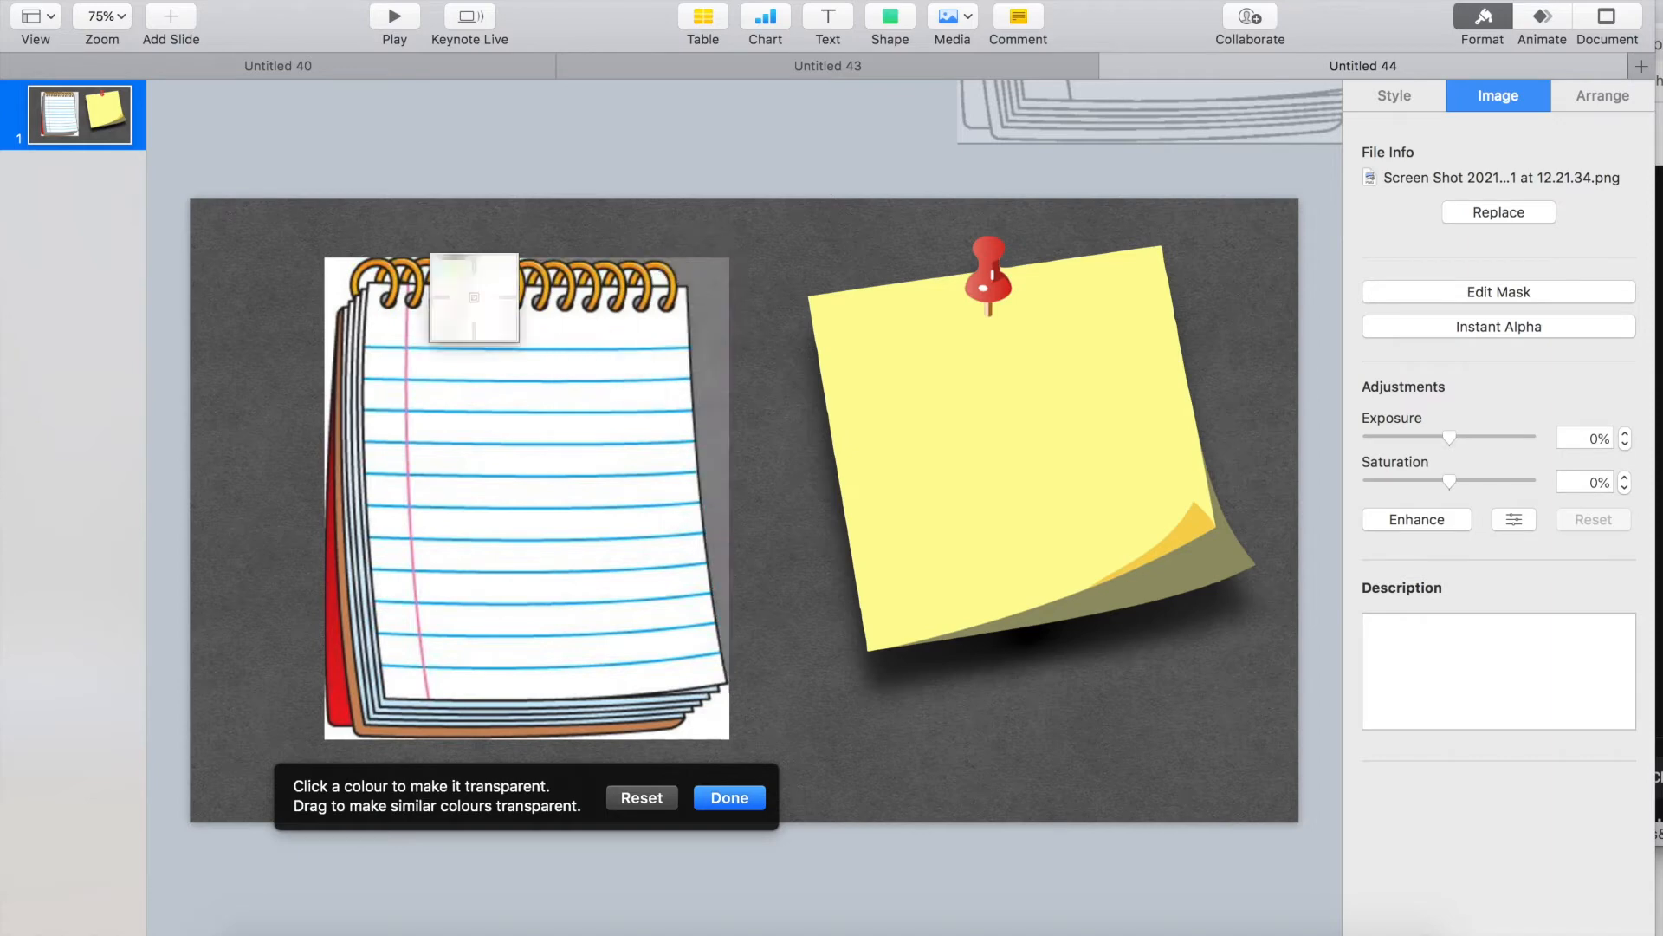
drag(330, 276, 330, 278)
drag(330, 245, 330, 246)
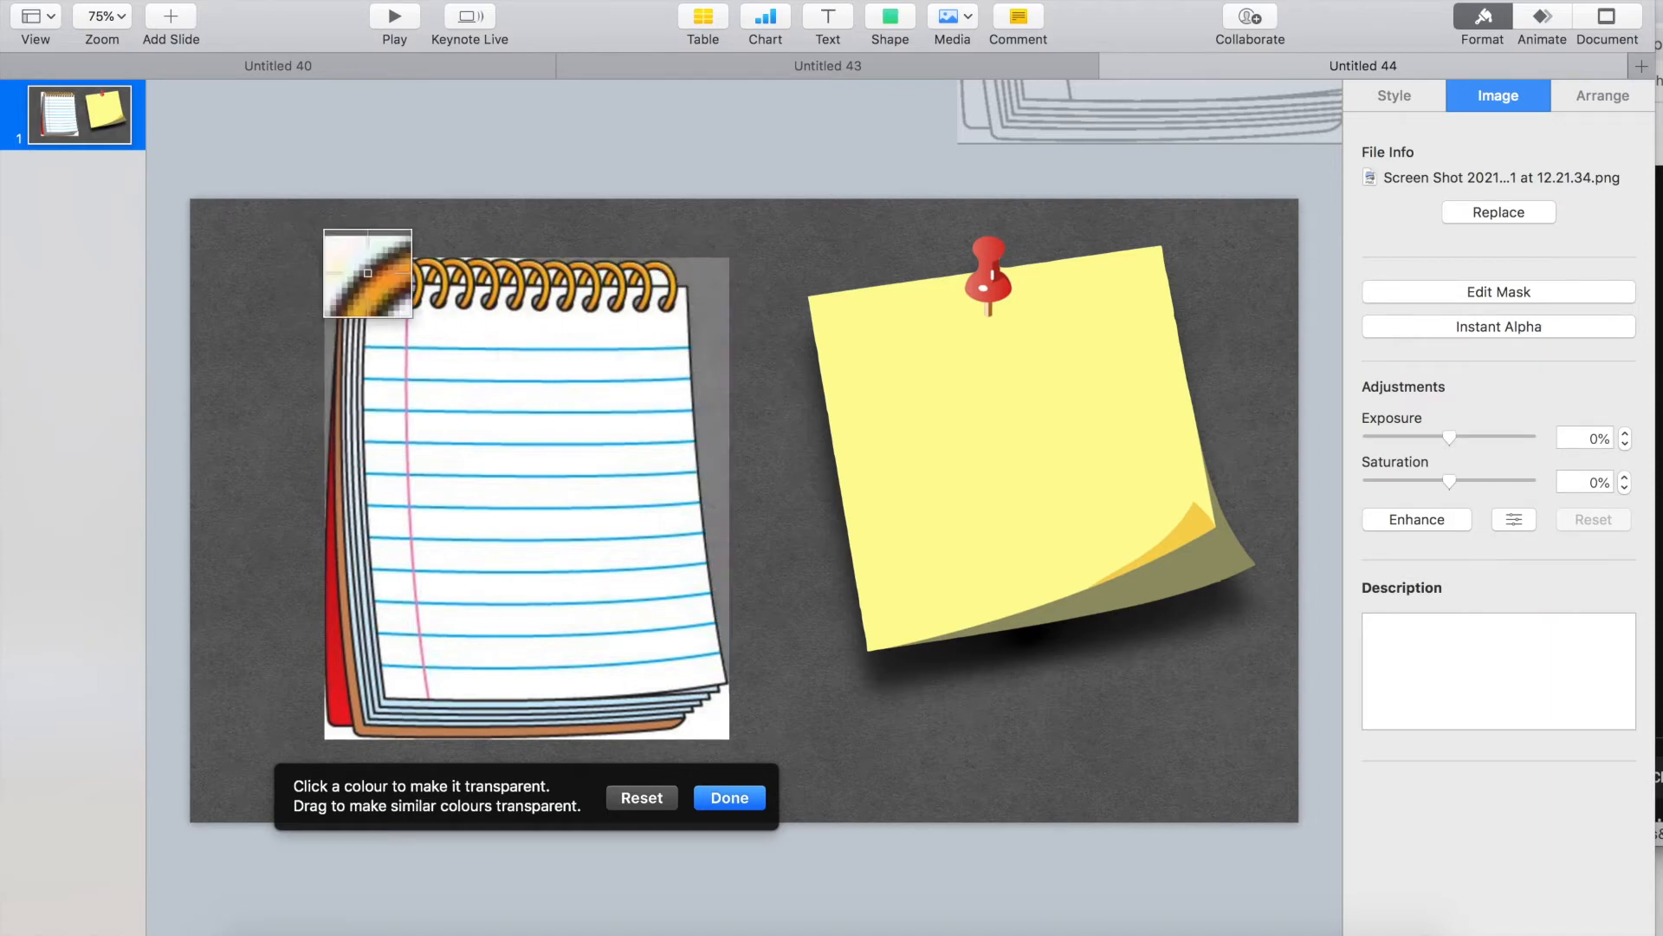
drag(718, 708, 714, 697)
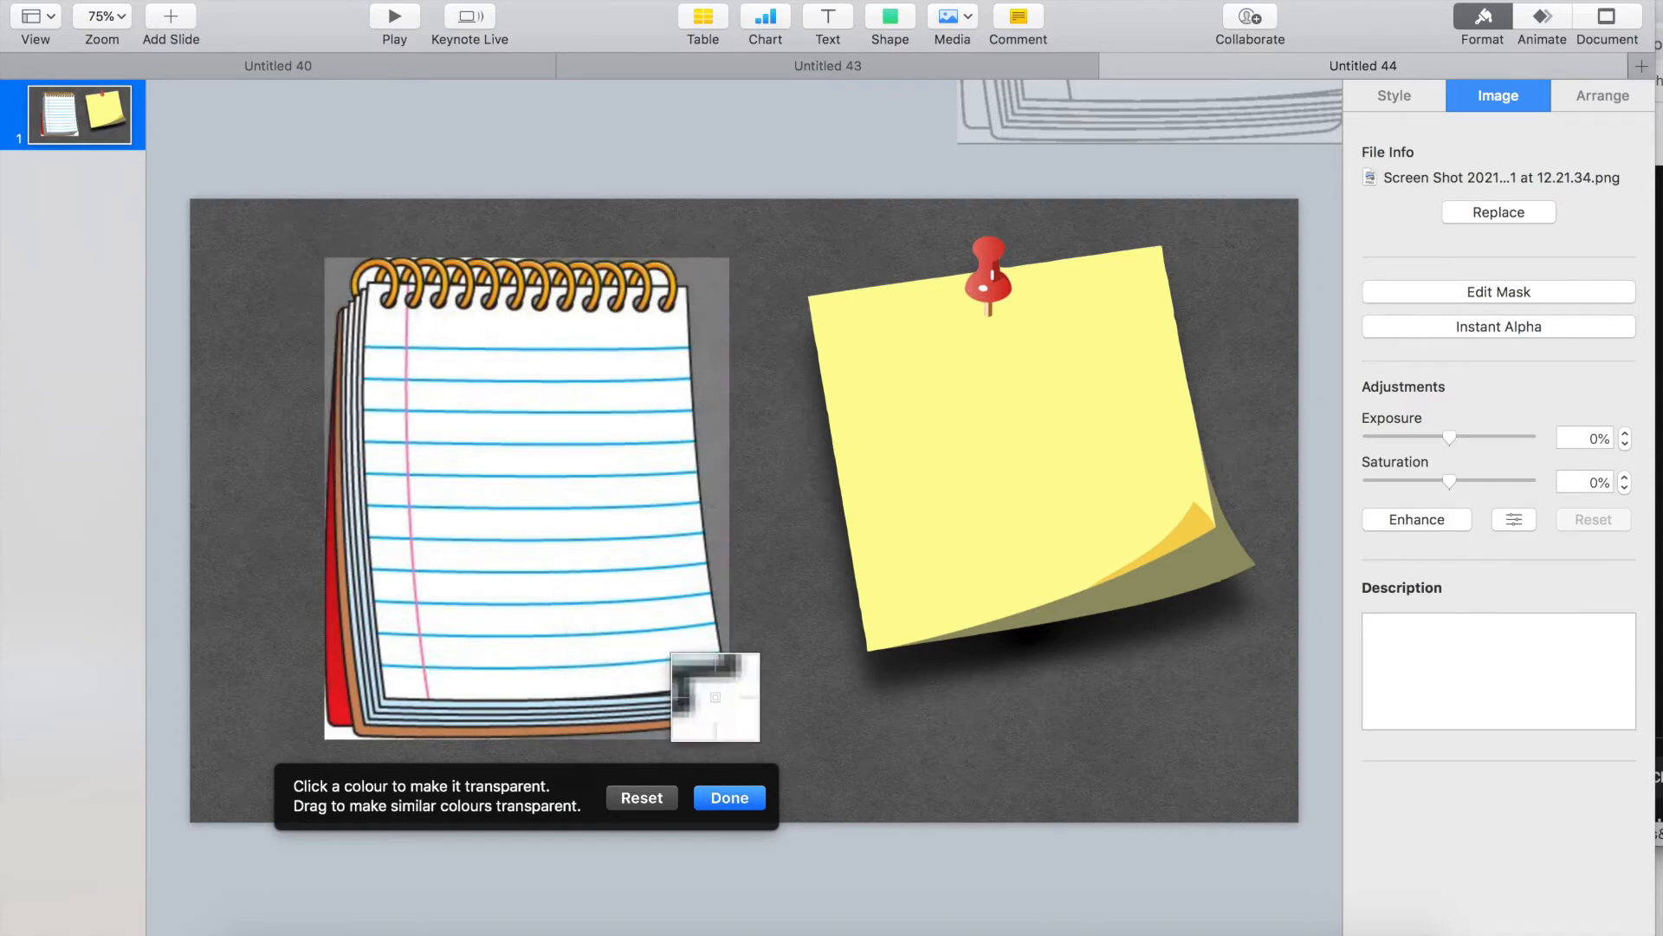
drag(336, 729, 297, 694)
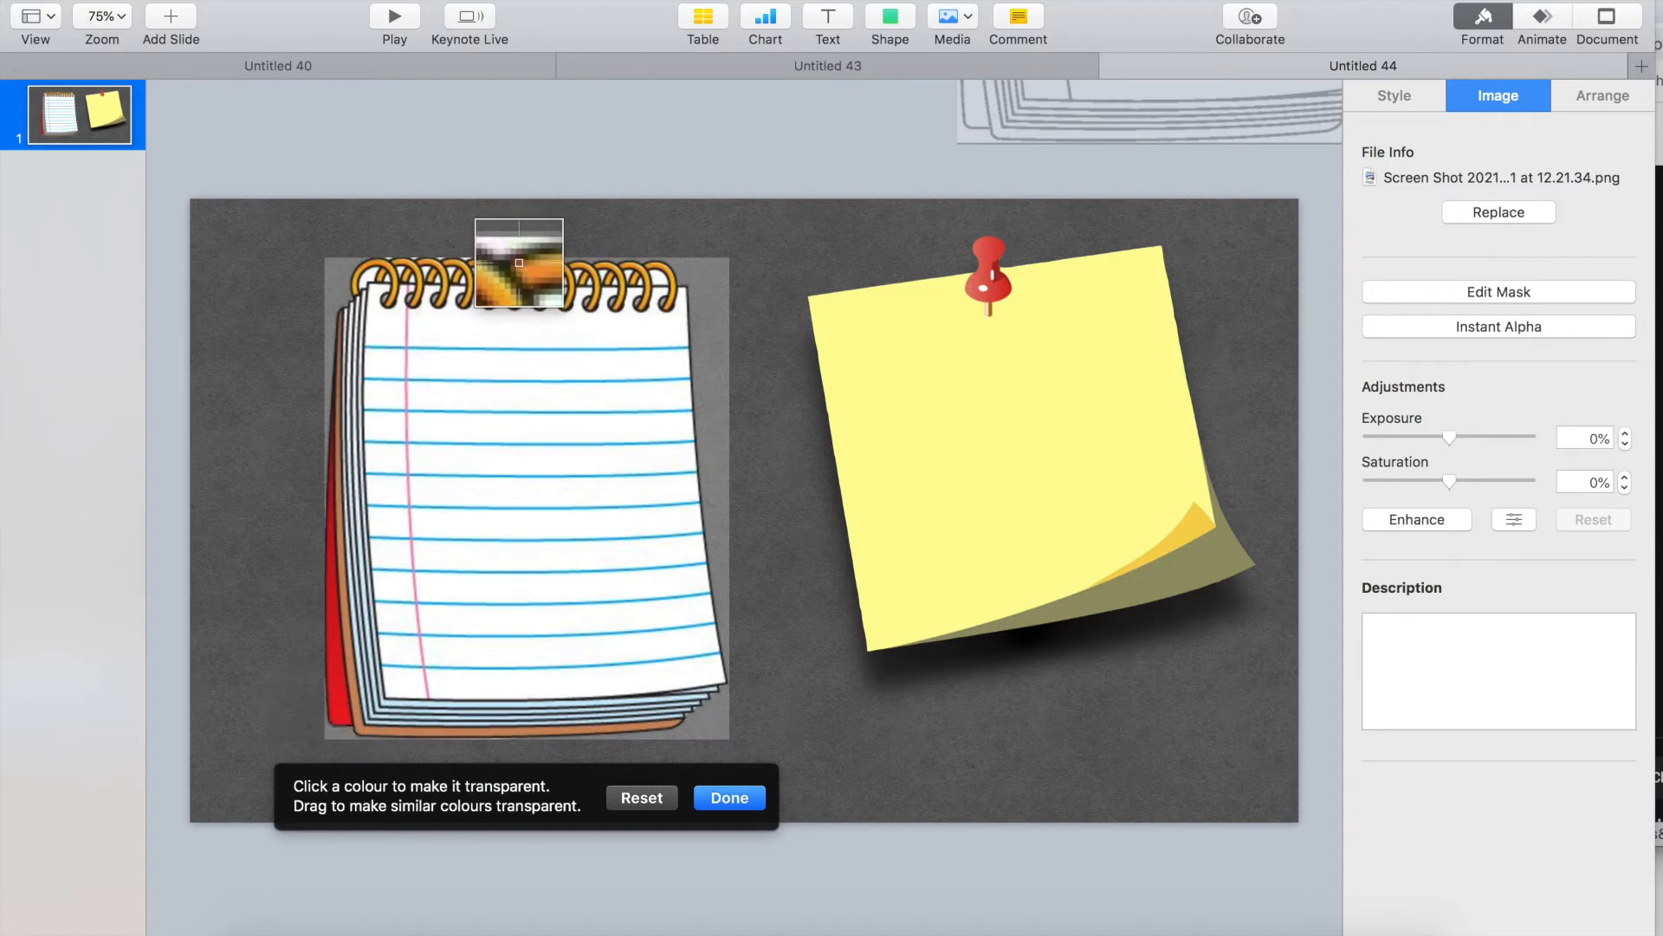
drag(512, 252, 511, 253)
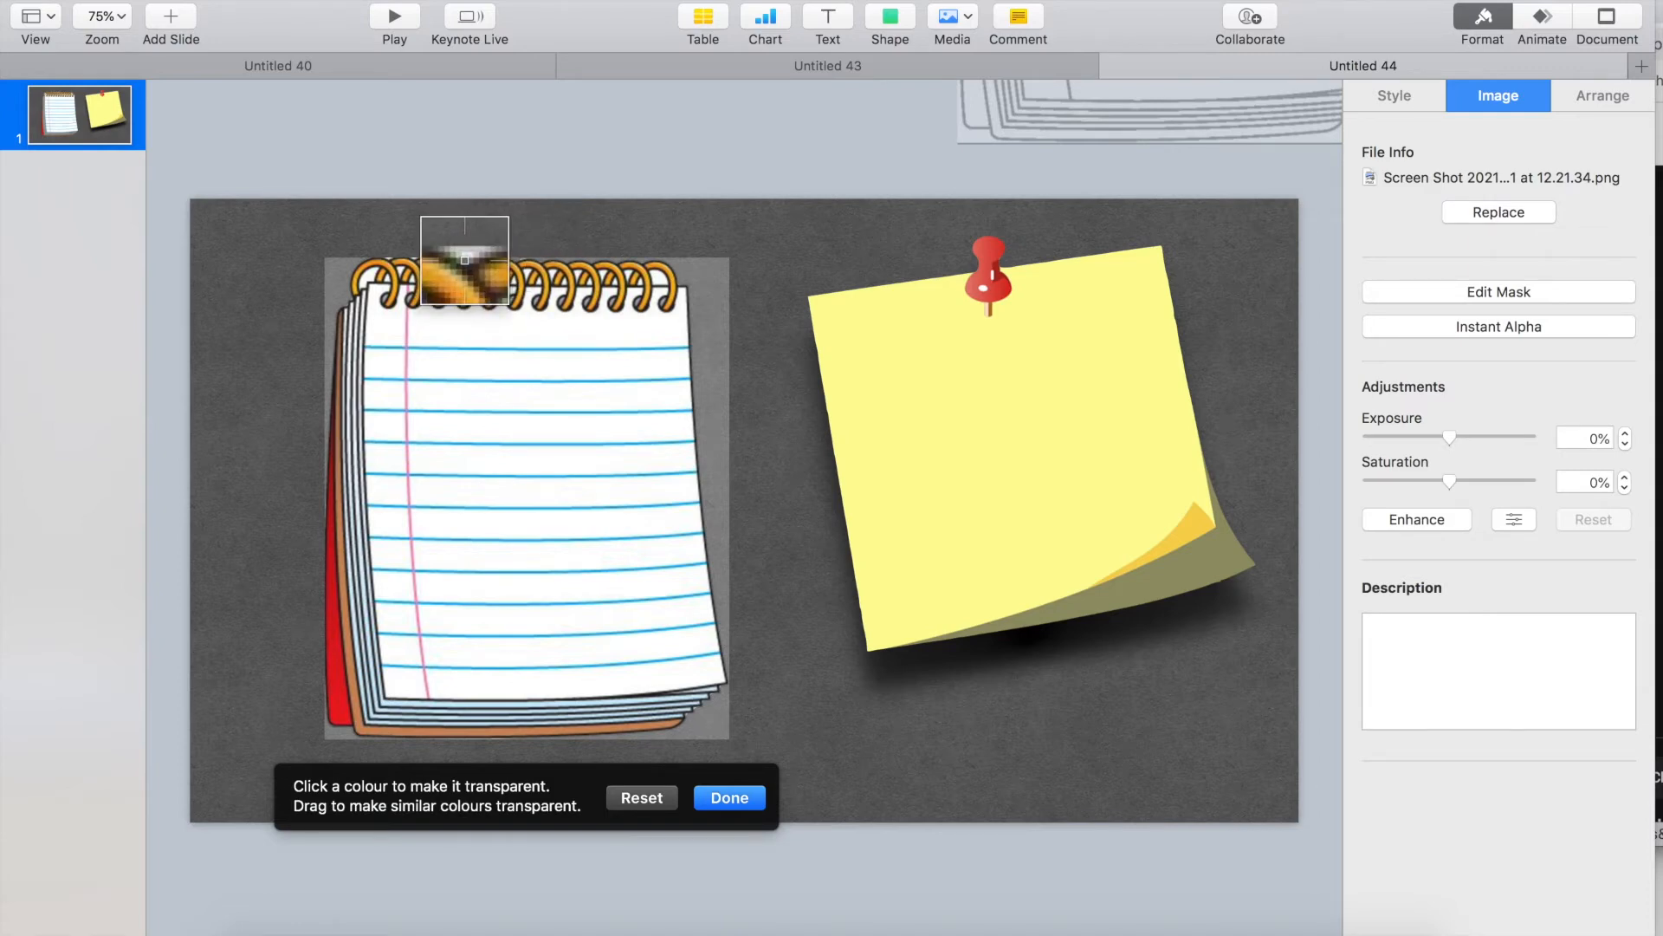
drag(437, 260, 438, 260)
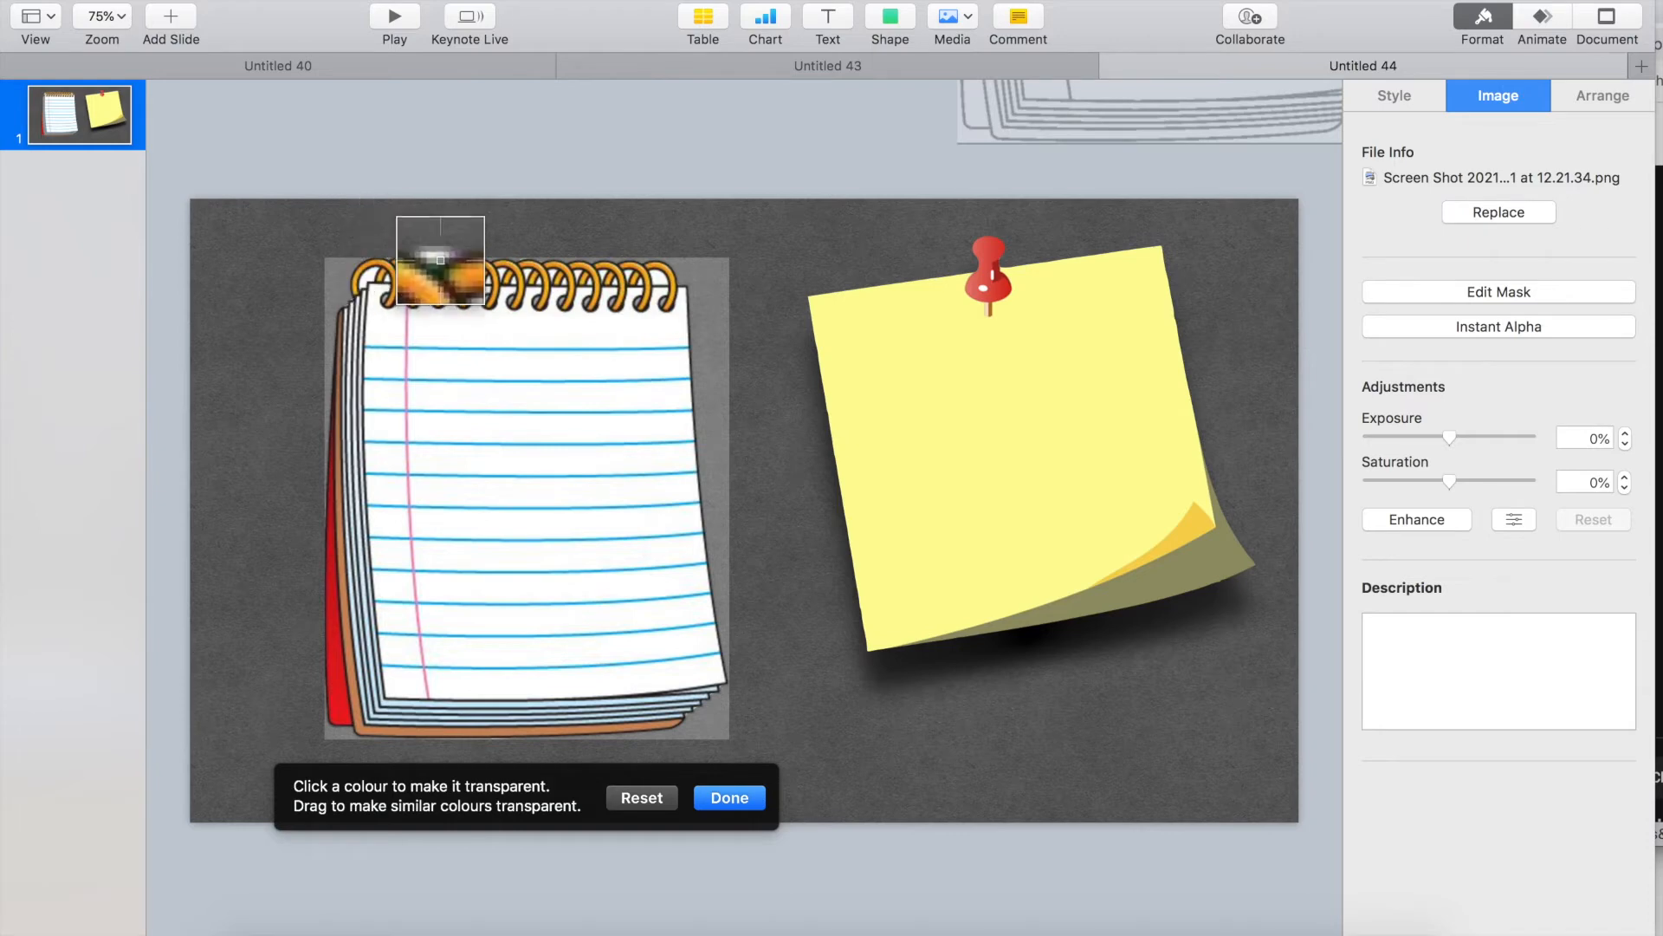
click(730, 798)
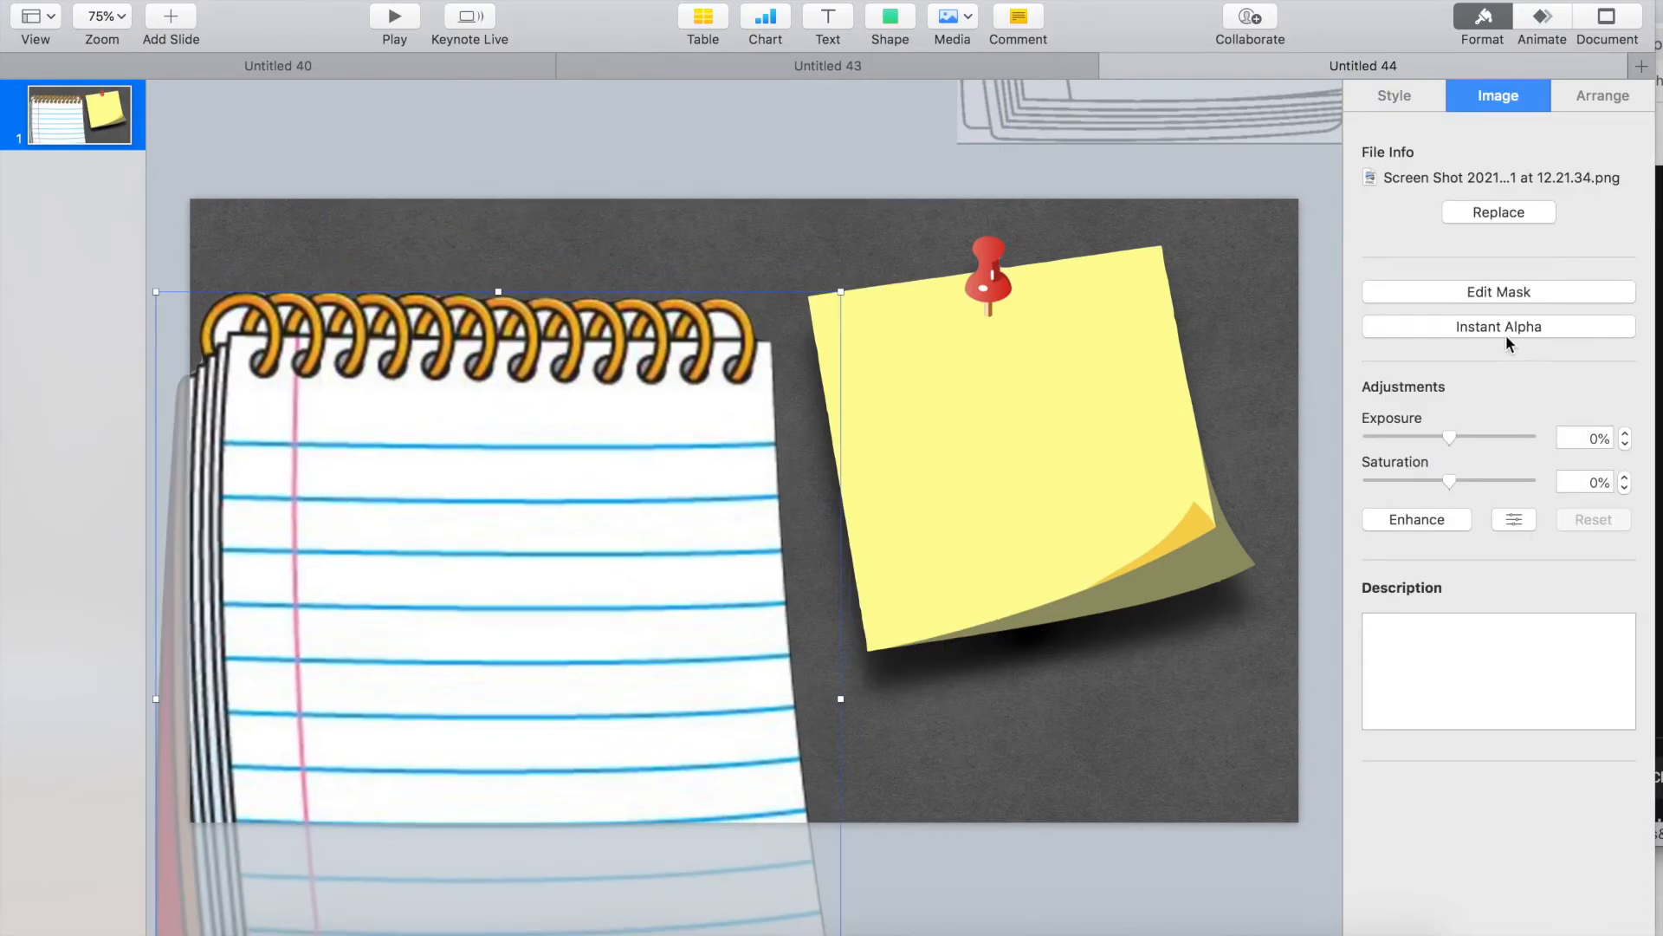
Make the white gaps between the enlarged notepad's spiral rings transparent with Instant Alpha
click(1507, 336)
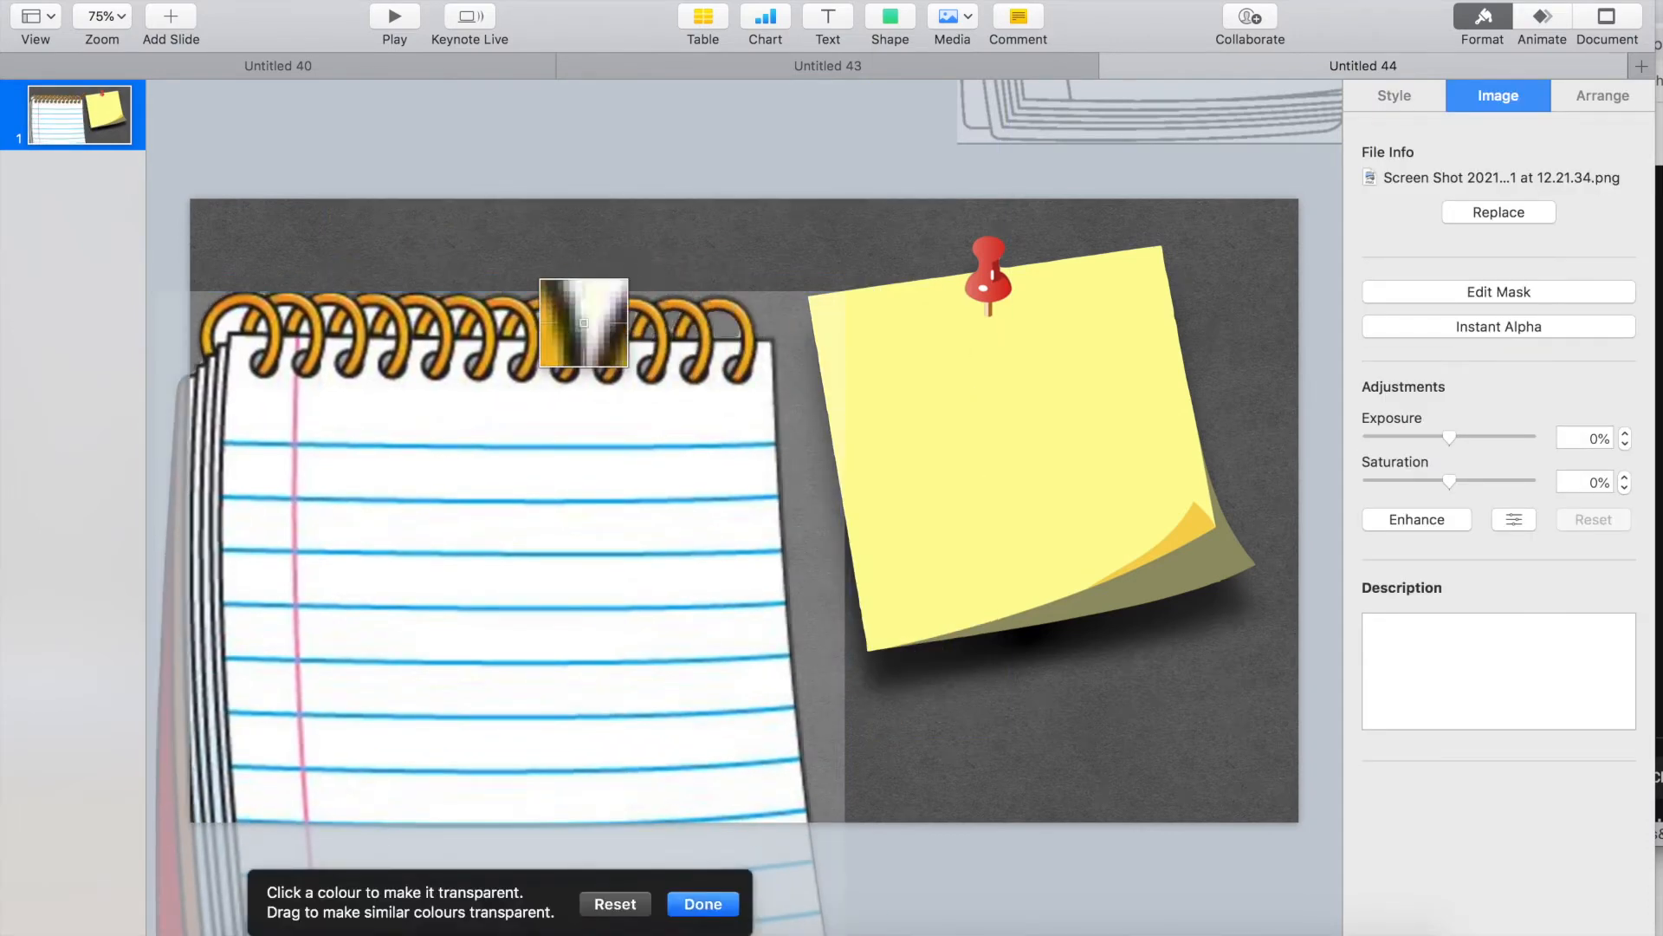
drag(501, 347, 501, 347)
click(433, 333)
click(388, 332)
click(346, 332)
click(301, 332)
click(232, 325)
click(576, 161)
Shrink the coloured notepad and place it back on the slide beside the sticky note
drag(537, 519, 546, 437)
drag(853, 208, 598, 512)
drag(411, 677, 520, 417)
Apply a Curved Shadow to the notepad with an adjusted angle and offset, and move the sticky note closer to it
click(1395, 96)
click(1429, 481)
click(1423, 544)
drag(1415, 700, 1411, 688)
drag(1494, 653, 1459, 598)
drag(1095, 484, 1035, 492)
drag(1167, 129, 1172, 71)
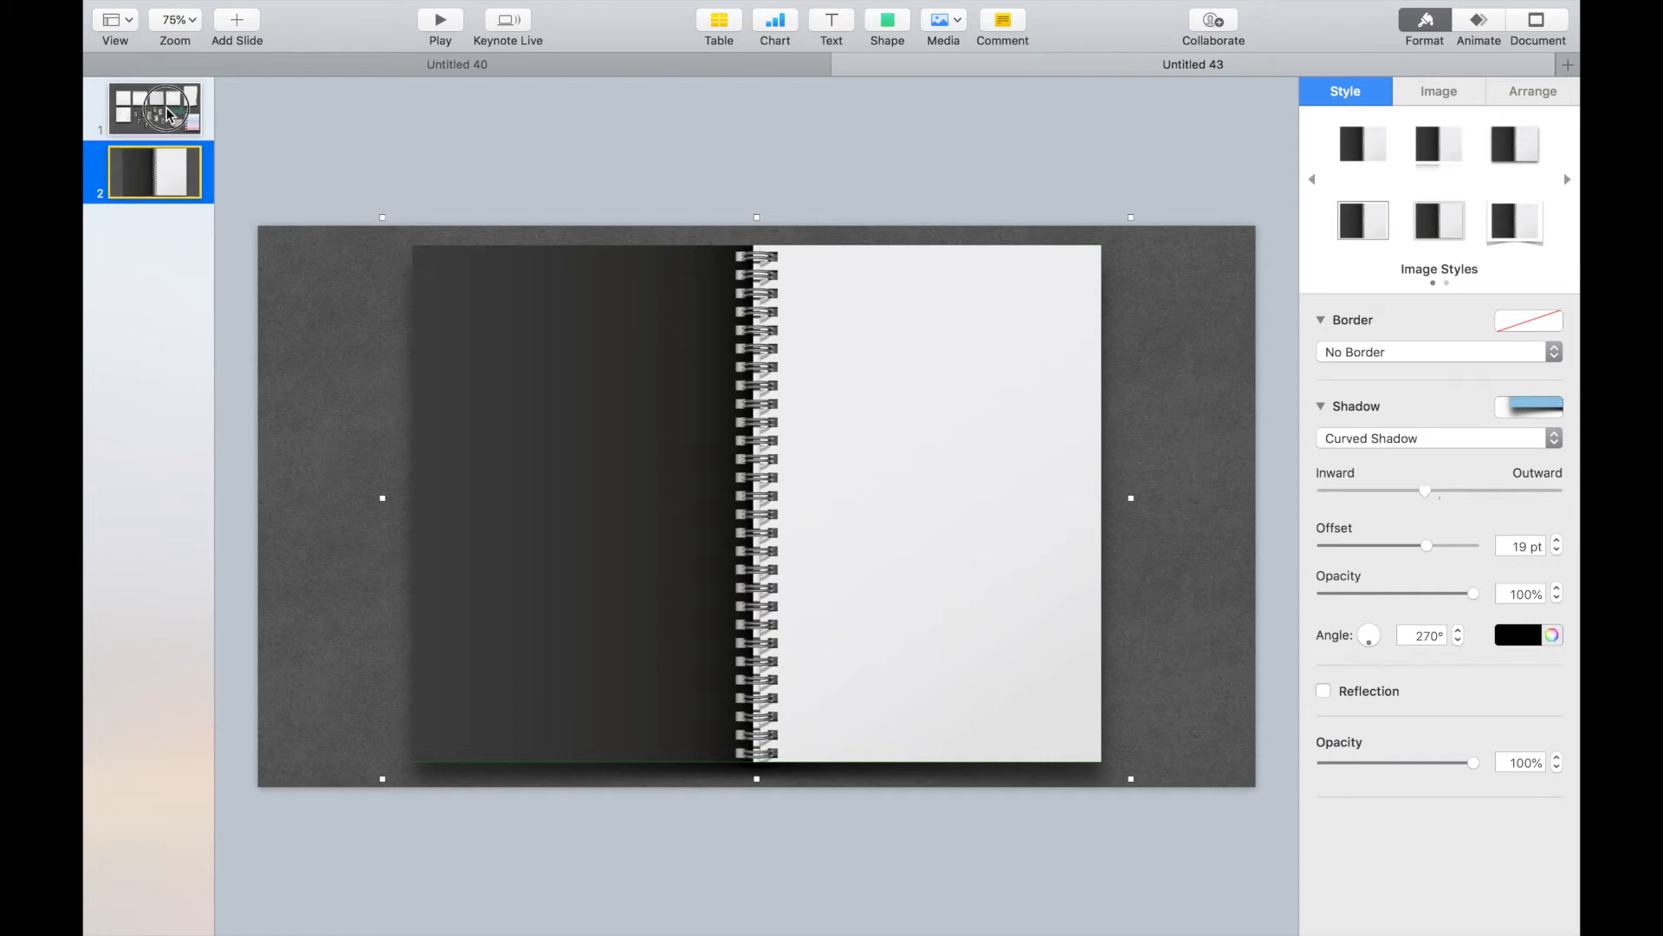
In Untitled 43, copy the cut-out letters M, A, R, C and H from slide 1 and paste them onto the notebook on slide 2
click(171, 113)
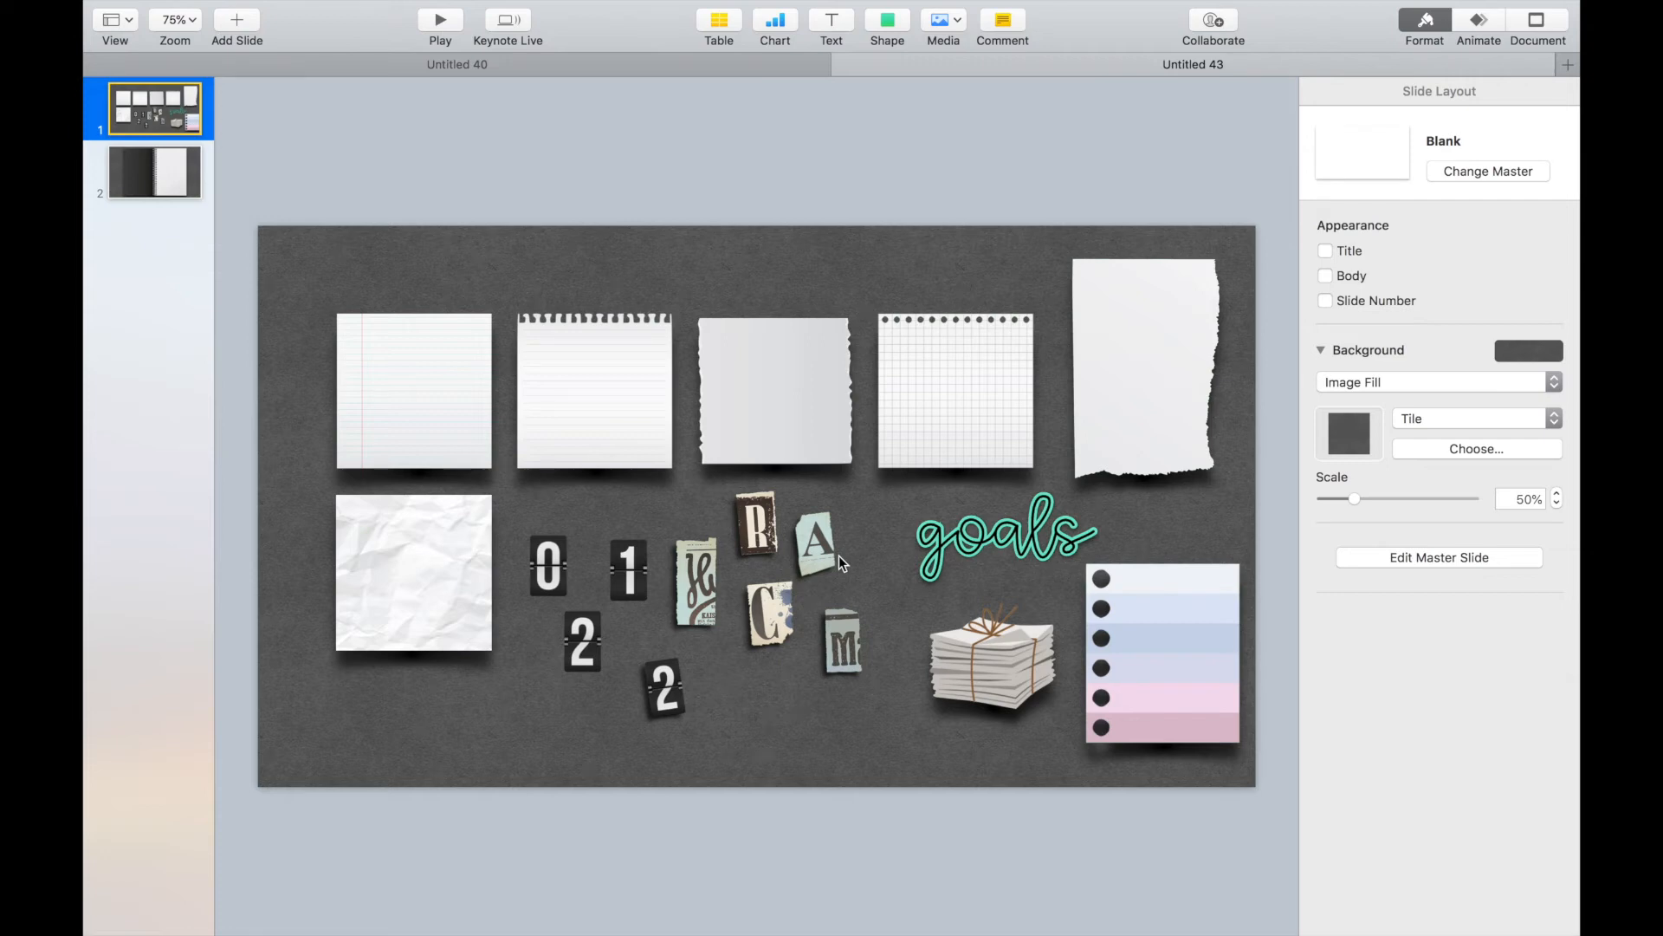
click(138, 163)
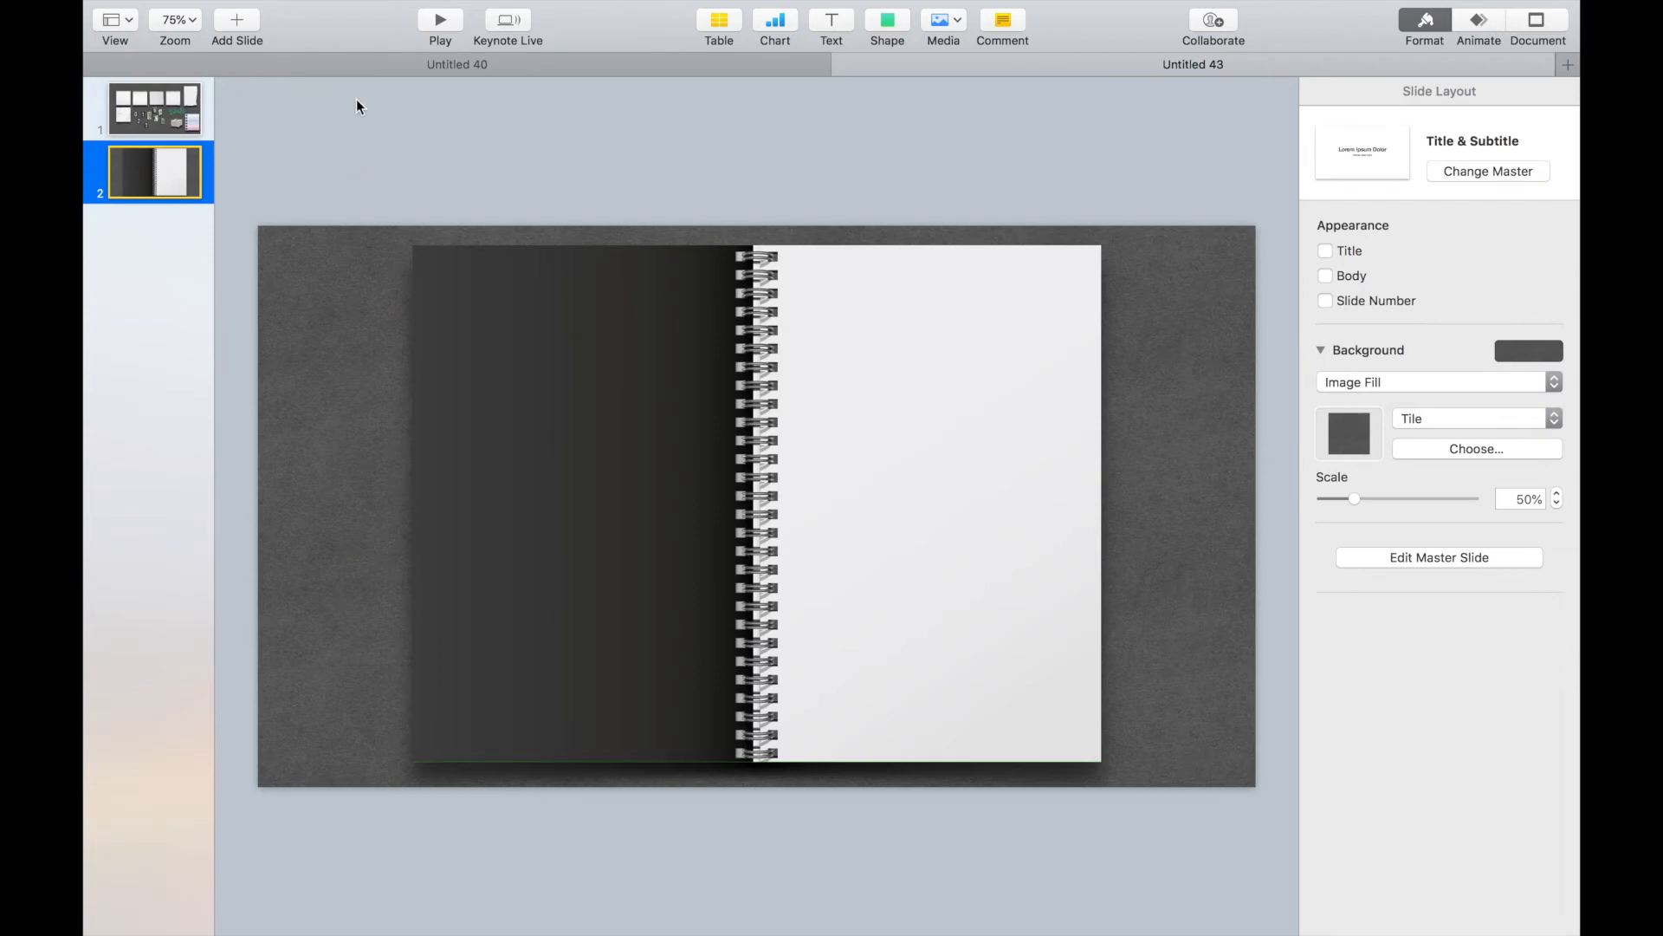
click(164, 107)
click(844, 647)
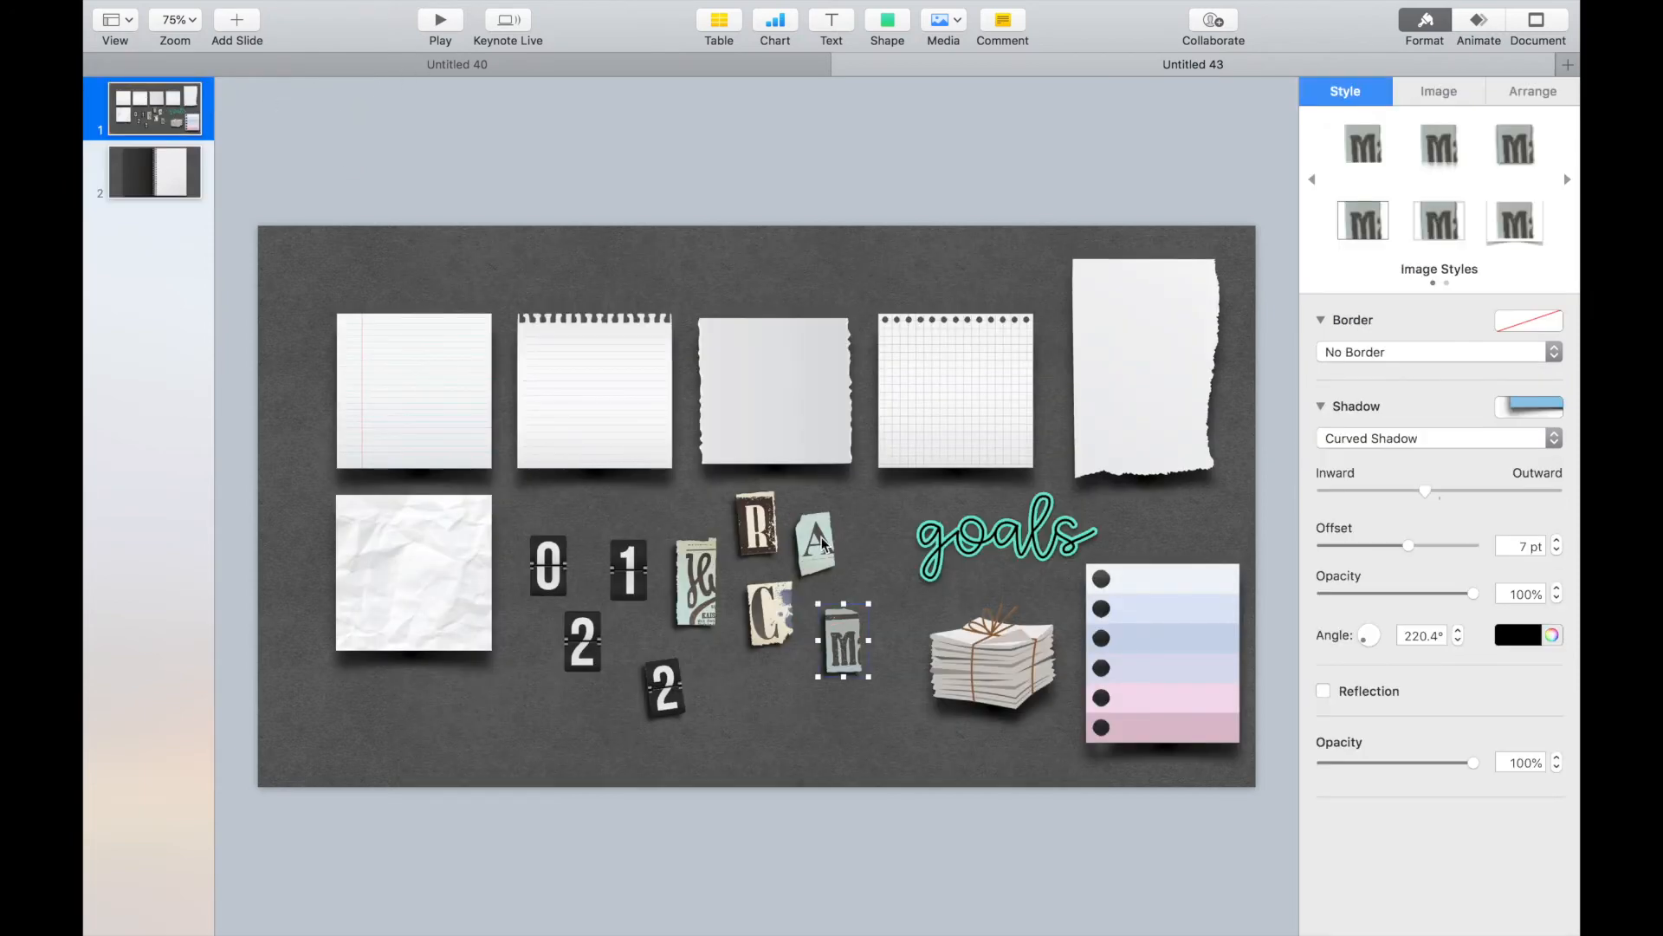
shift+click(821, 539)
shift+click(747, 524)
shift+click(772, 624)
shift+click(696, 580)
key(ctrl+c)
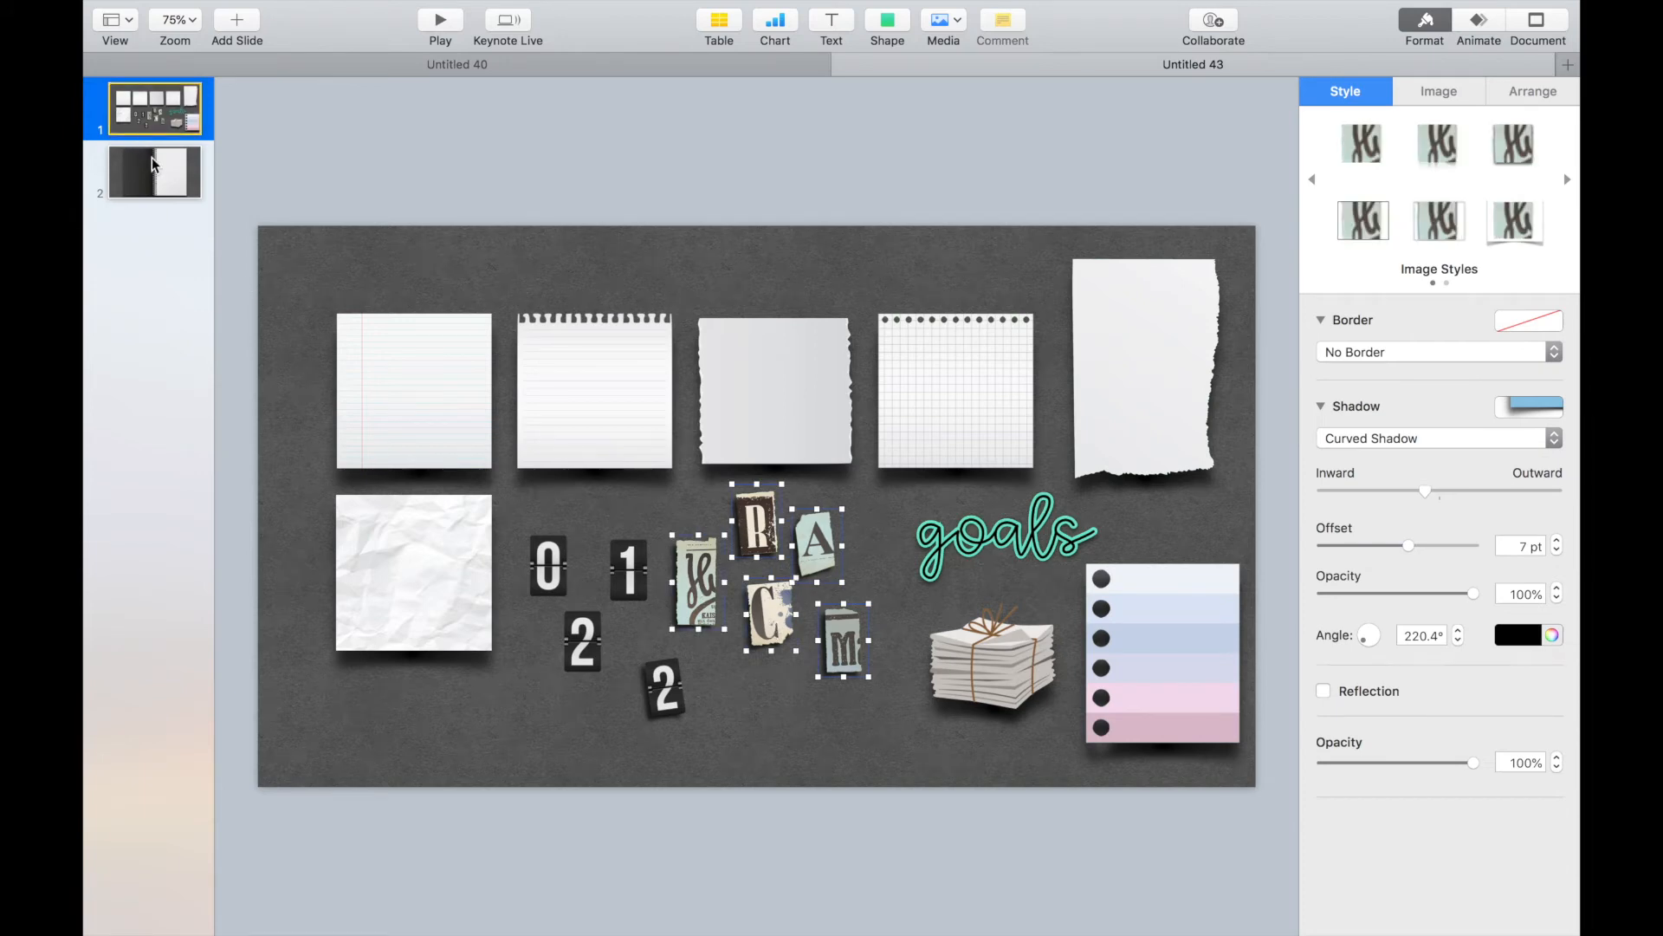
click(156, 168)
key(ctrl+v)
click(722, 188)
Arrange the letter cut-outs in a row spelling MARCH along the top of the notebook's dark page, tilting the C slightly
drag(842, 642, 451, 305)
click(816, 542)
drag(817, 545, 500, 303)
drag(757, 524, 548, 305)
drag(790, 631, 609, 315)
click(1532, 91)
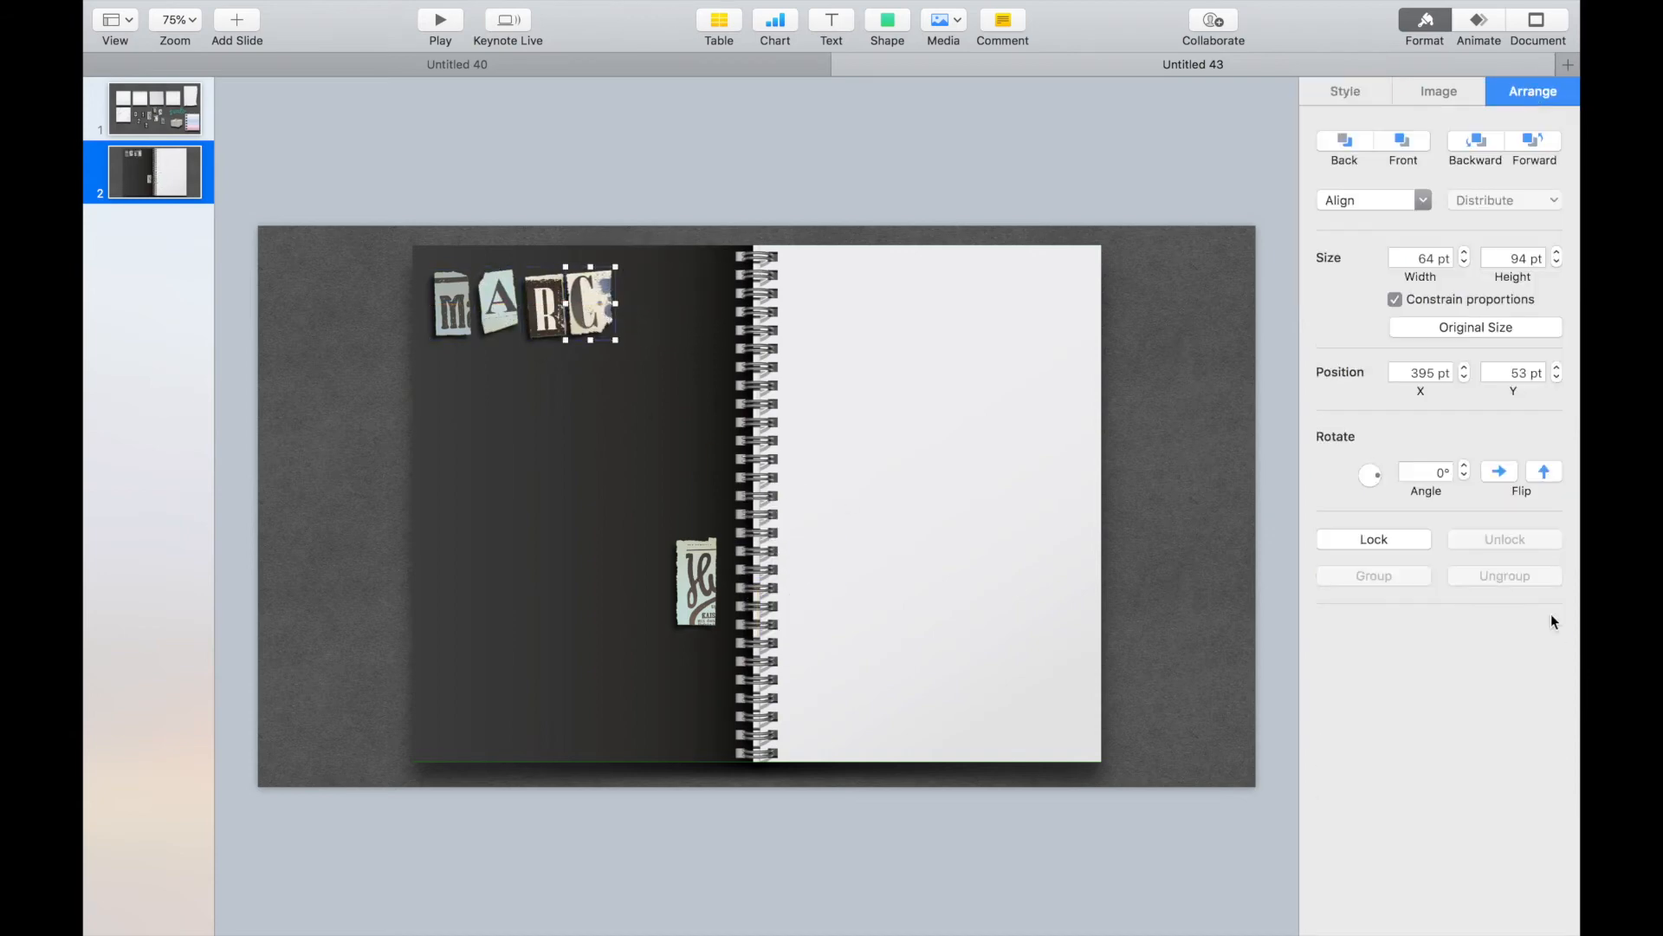
click(1465, 476)
drag(698, 583, 641, 304)
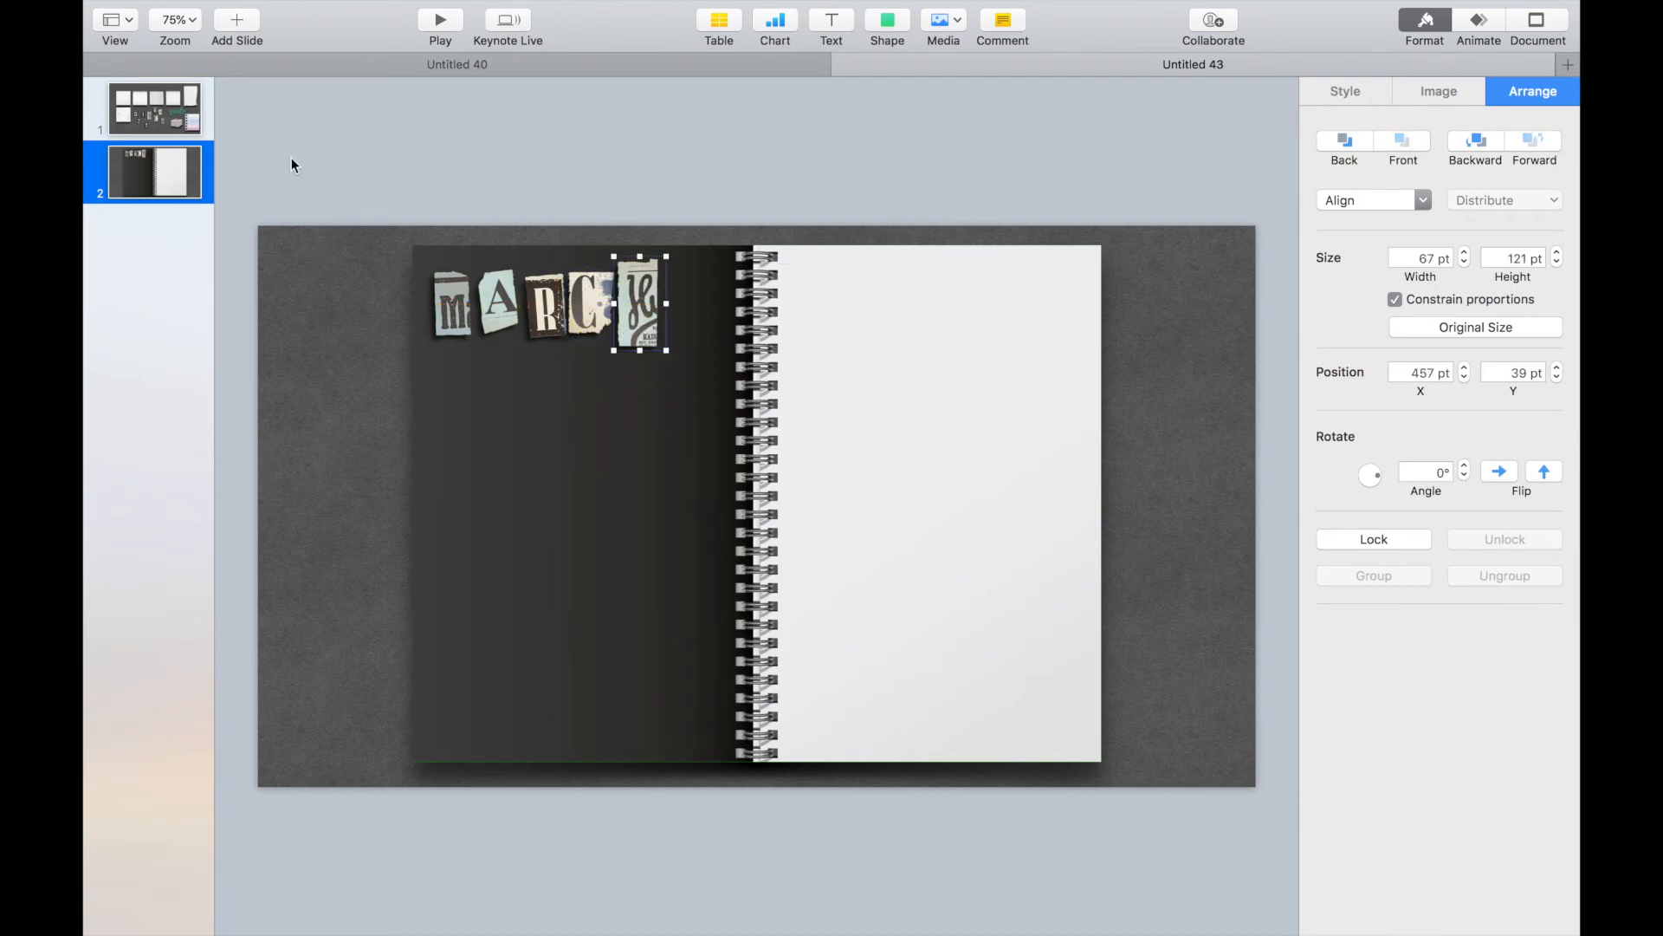
Copy the number tiles 1, 0, 2 and 2 from slide 1 and paste them onto the notebook on slide 2
click(183, 130)
click(627, 569)
shift+click(549, 565)
shift+click(582, 642)
shift+click(677, 706)
key(cmd+c)
click(154, 173)
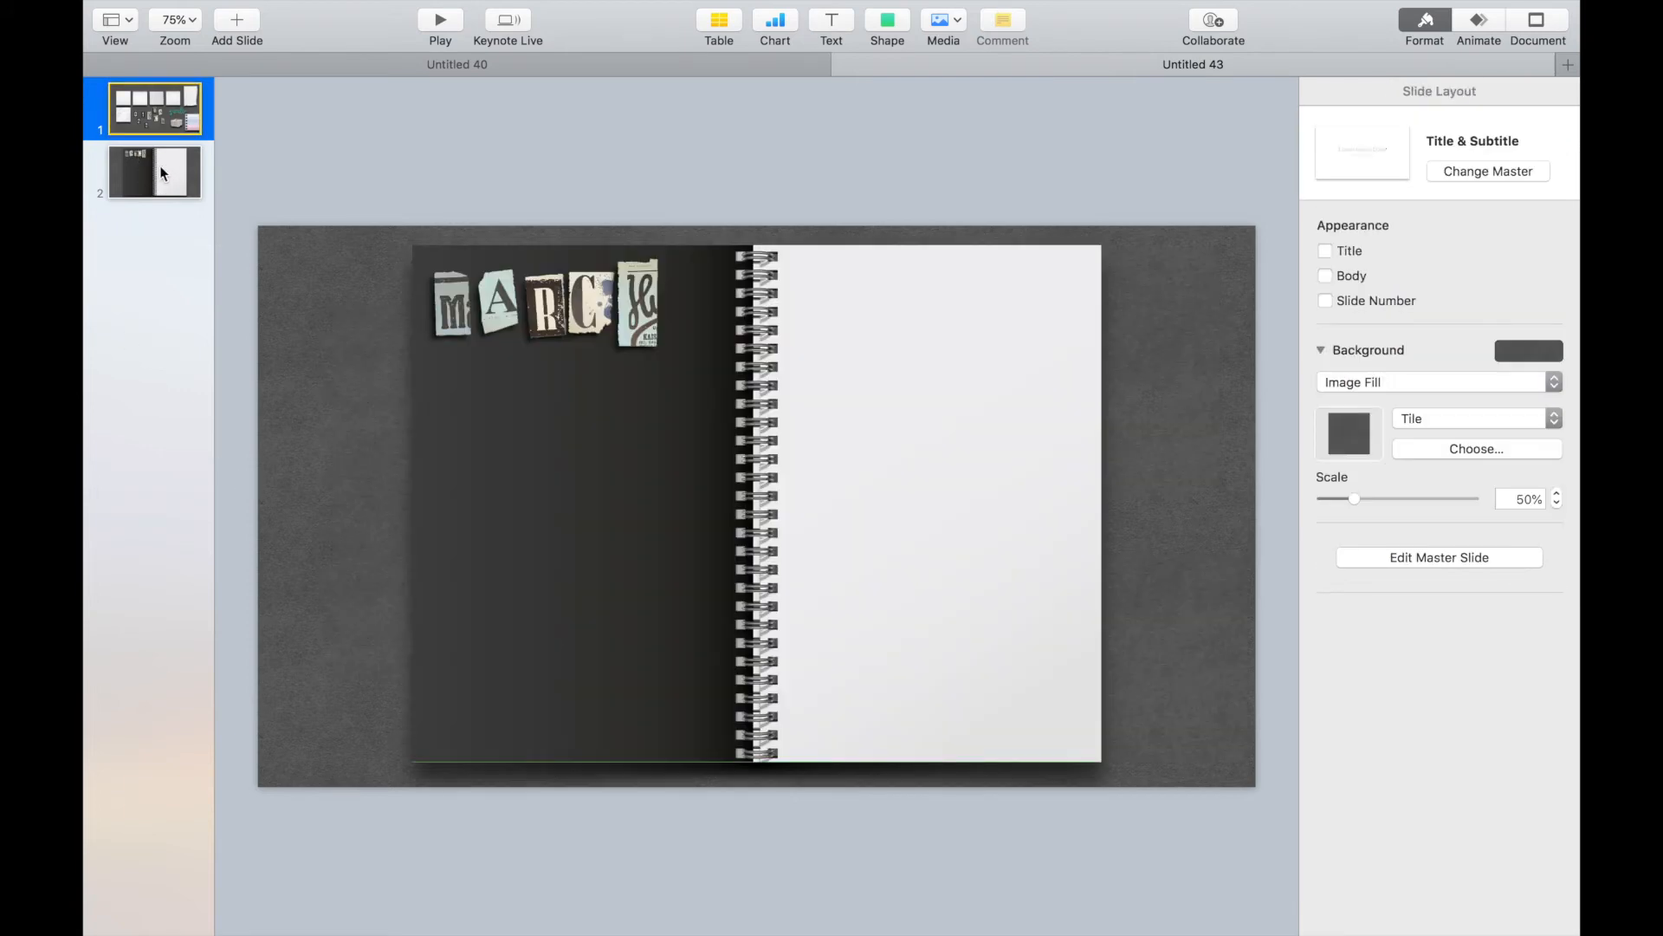
key(cmd+v)
click(587, 494)
Line up the number tiles to read 2021 directly below MARCH on the notebook's dark page
drag(582, 643, 465, 372)
drag(559, 581, 517, 390)
drag(665, 689, 548, 363)
drag(638, 591, 589, 384)
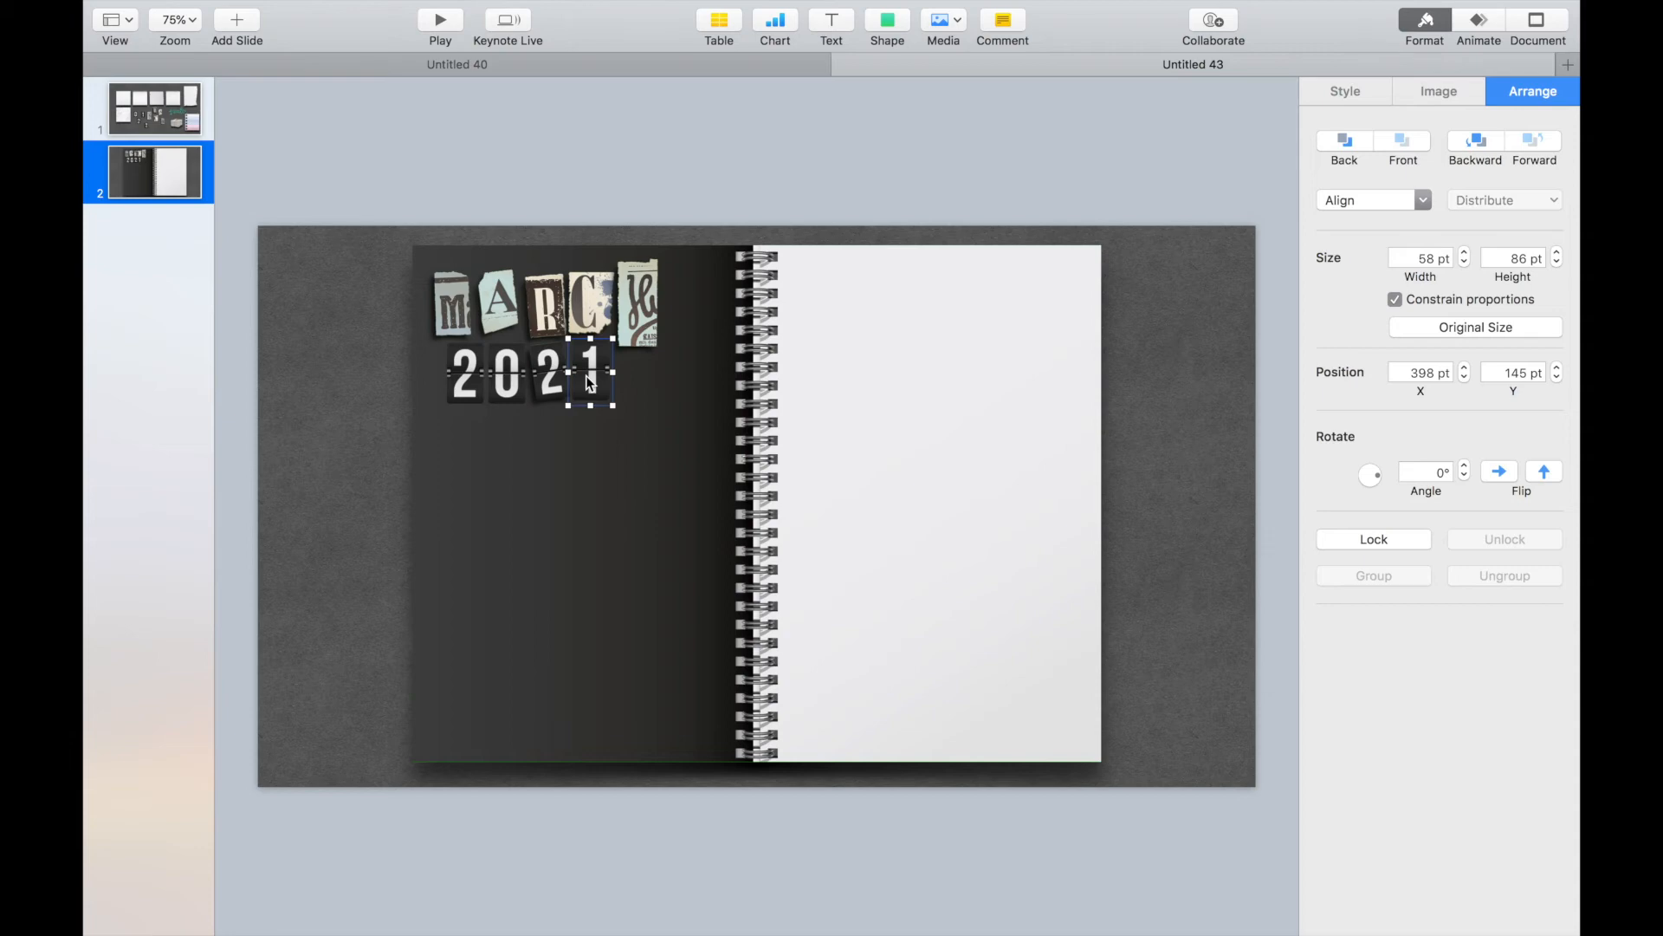
Copy the torn-edge square note from slide 1 to slide 2, place it below 2021 on the dark page and tilt it counterclockwise
click(167, 111)
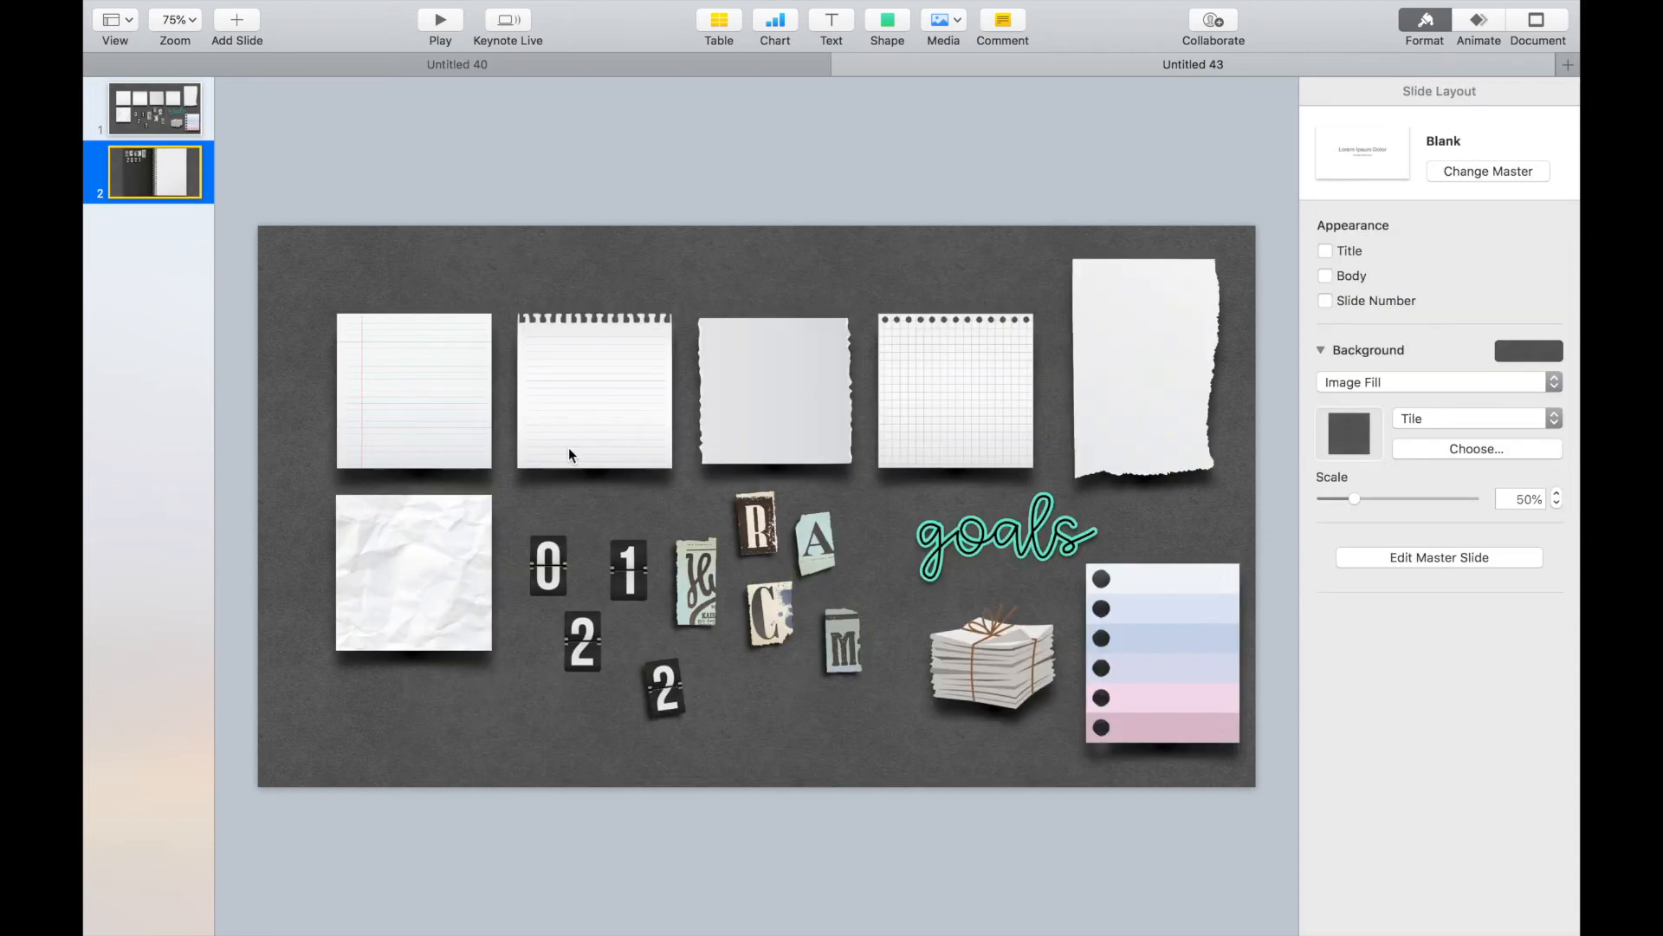
click(777, 427)
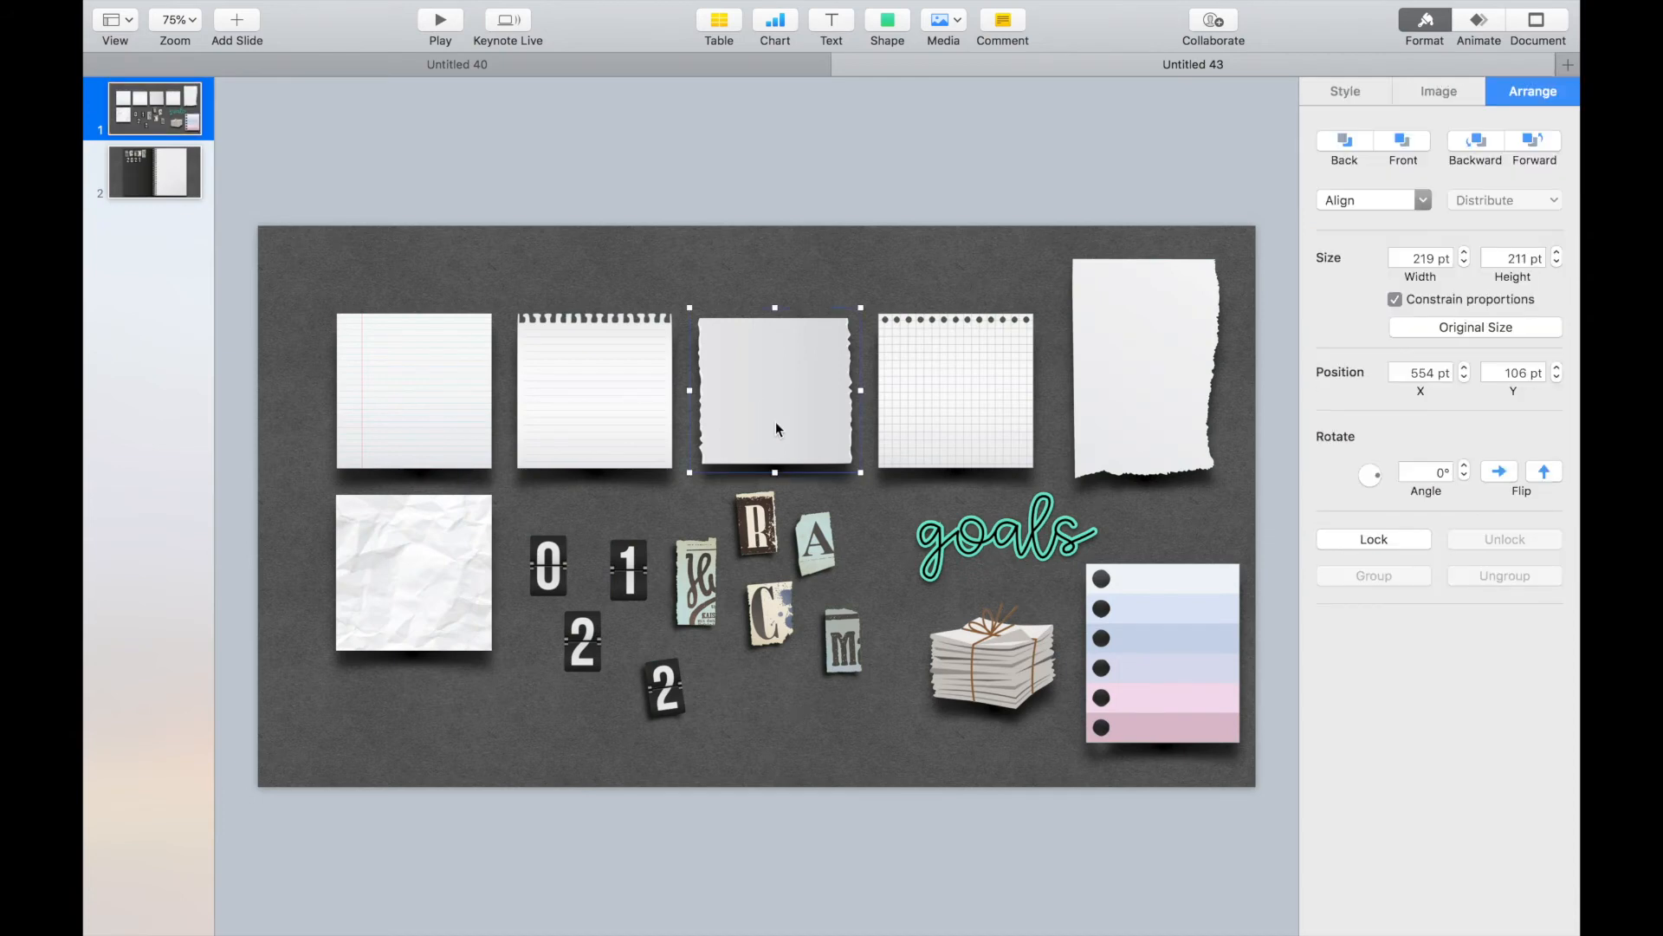
click(124, 165)
key(ctrl+v)
drag(766, 352, 577, 475)
click(1465, 467)
click(1465, 467)
click(610, 164)
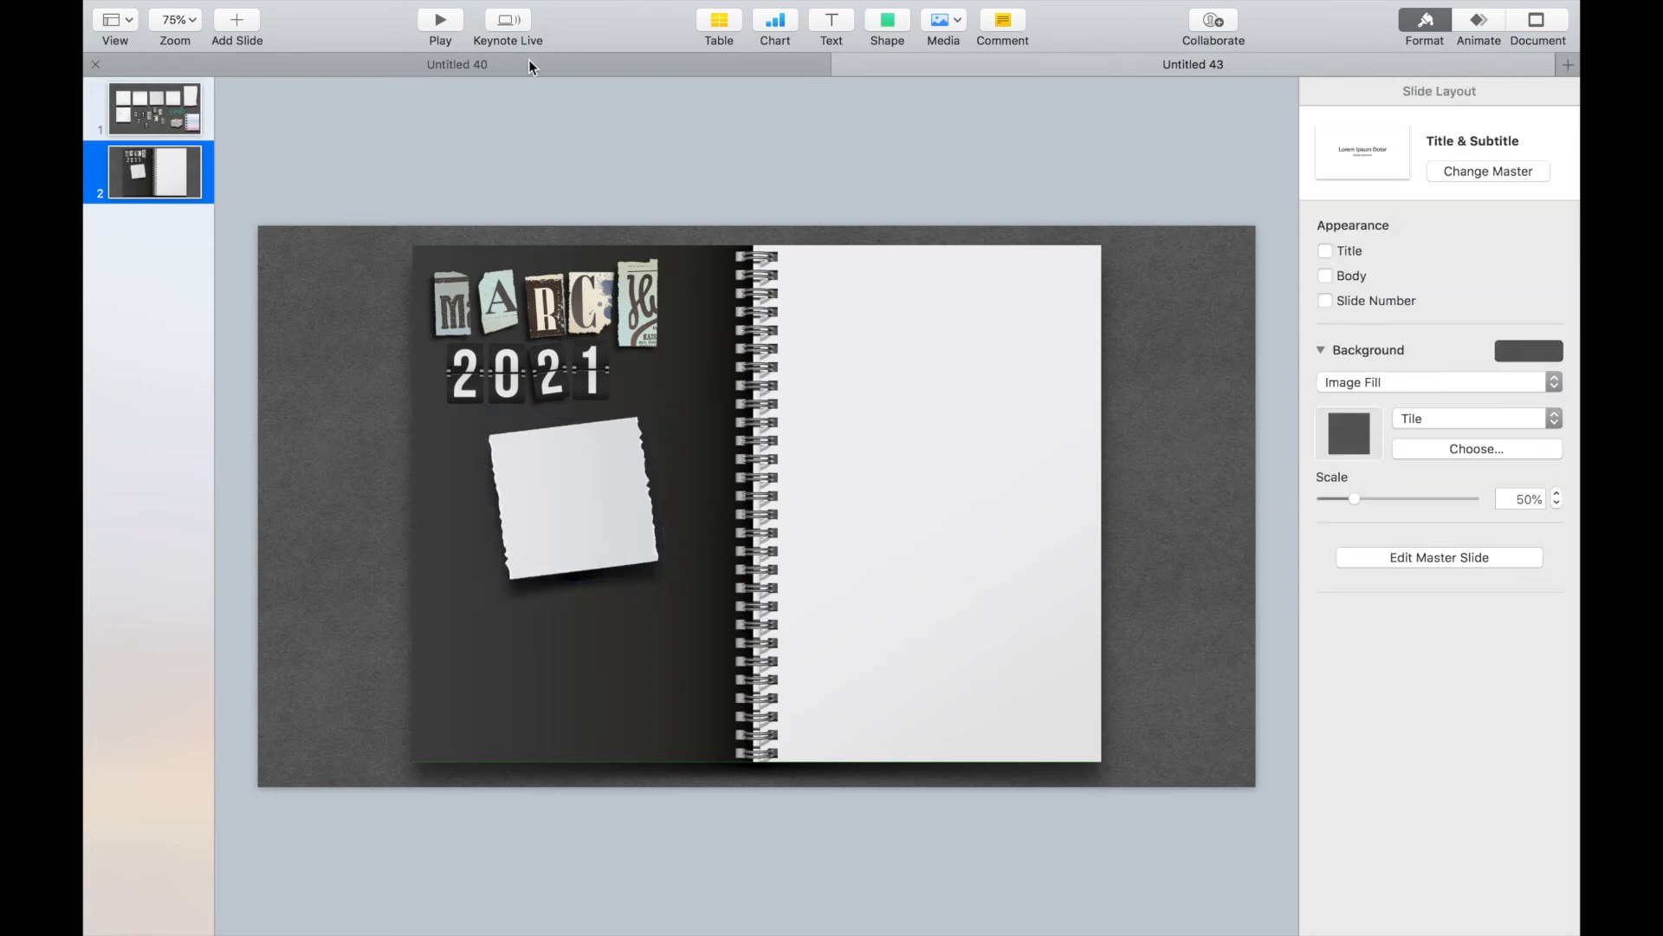
Copy the green "goals" lettering from slide 1 and place it along the top of the notebook's white page on slide 2
click(177, 121)
drag(1052, 517, 993, 292)
key(cmd+c)
click(165, 173)
key(cmd+v)
Copy the tied paper stack and the striped colour note from slide 1 and paste them onto slide 2
click(136, 130)
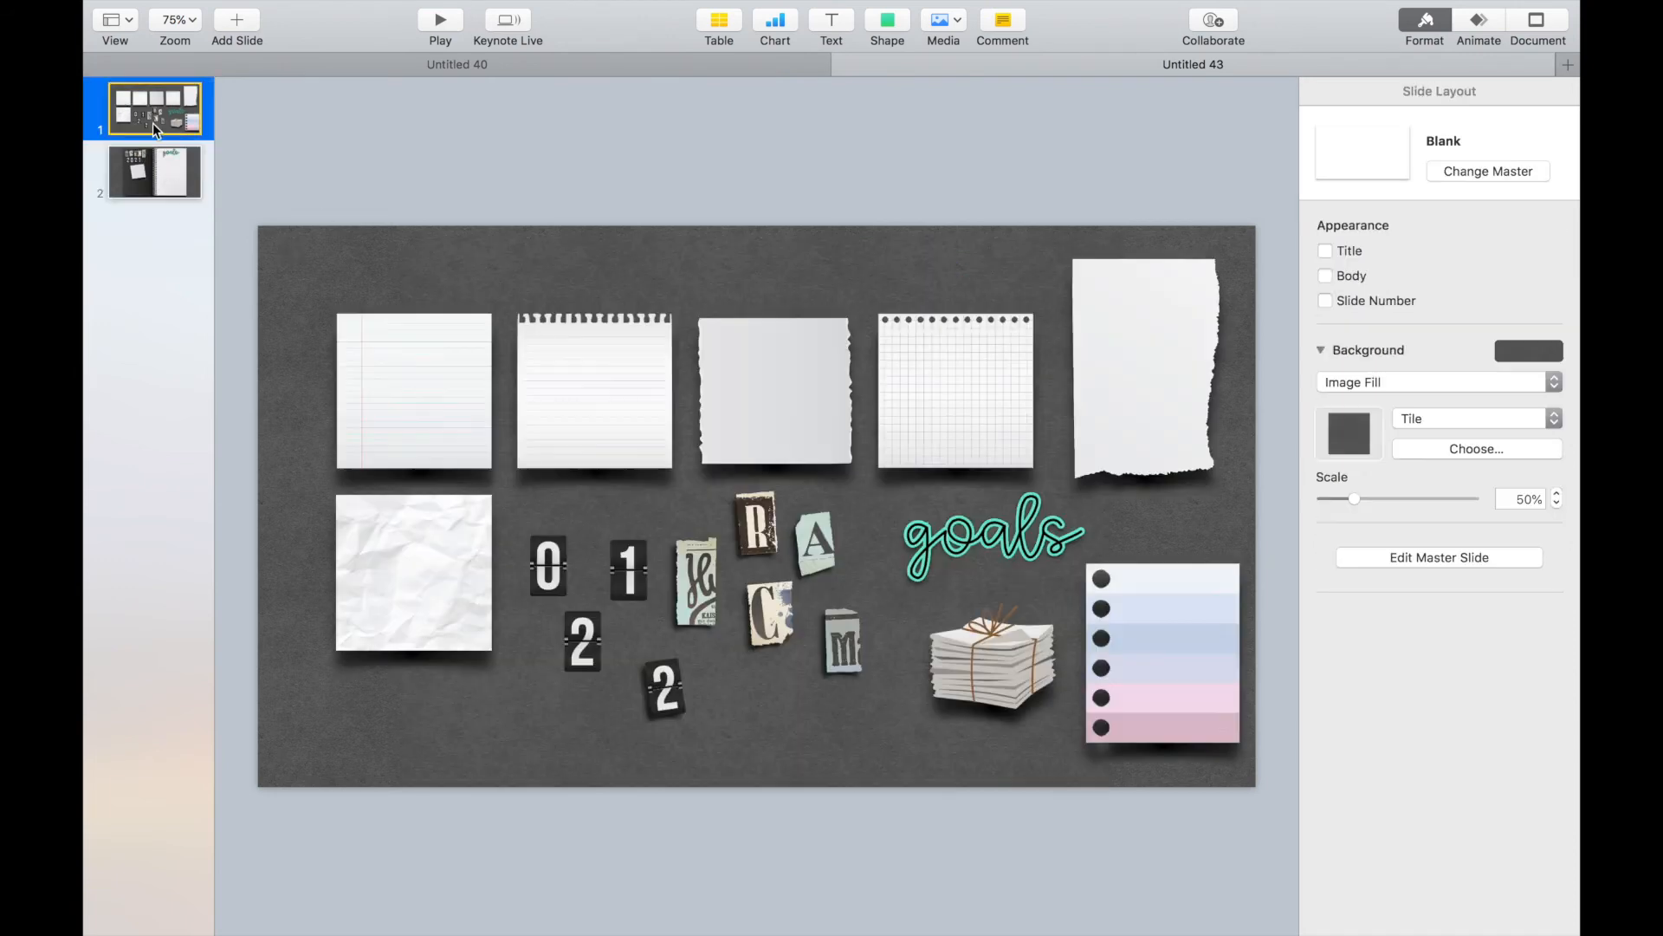
click(1130, 417)
click(1000, 654)
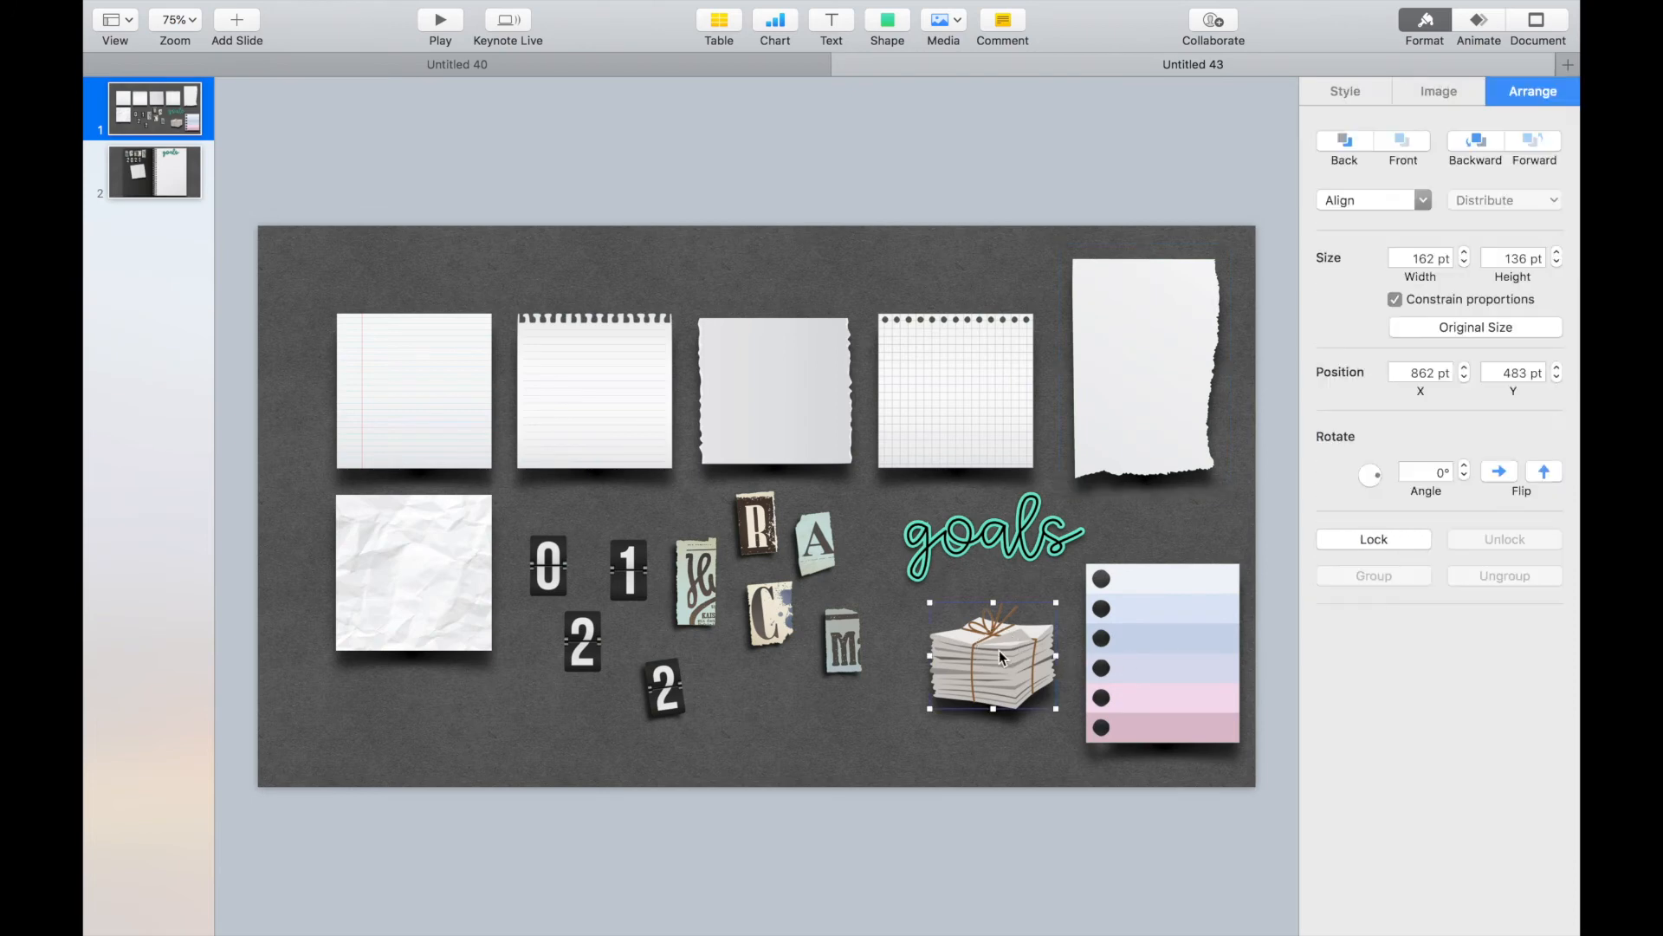
shift+click(1198, 674)
key(ctrl+c)
click(154, 172)
key(ctrl+v)
Place the paper stack at the dark page's lower outer corner and the striped note, tilted slightly clockwise, overlapping the torn-edge note
click(911, 482)
drag(992, 668, 489, 697)
drag(1224, 686, 701, 653)
click(1464, 466)
click(1005, 563)
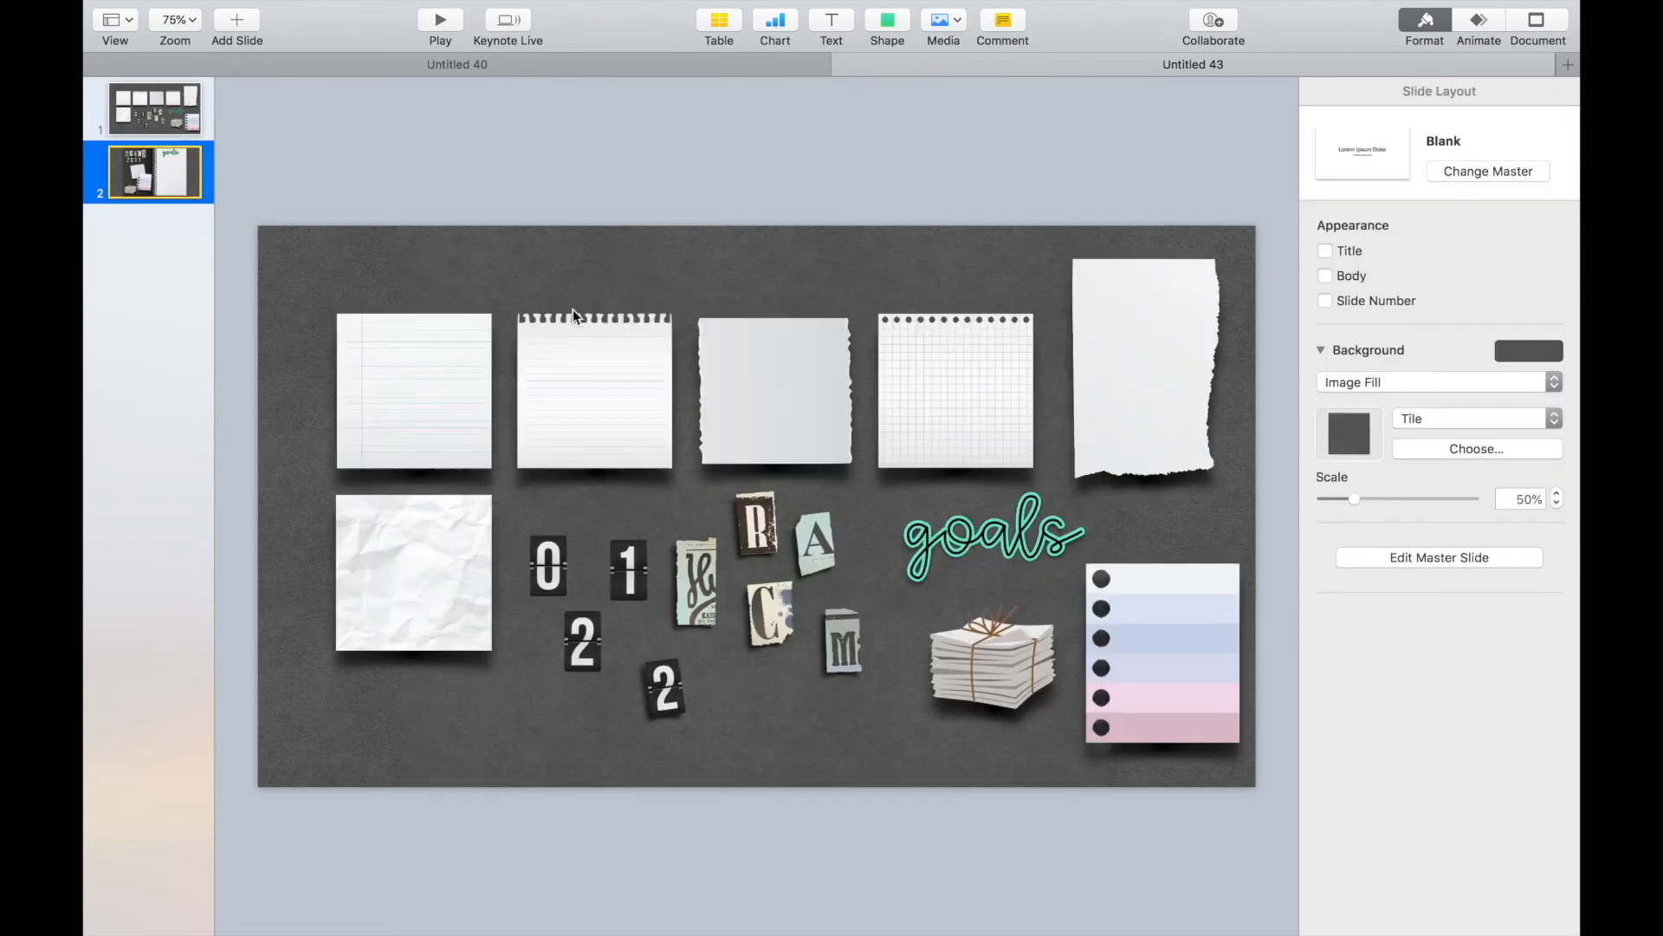
Copy the tall torn sheet, the perforated lined note and the plain lined note from slide 1 and paste them onto slide 2
click(1129, 378)
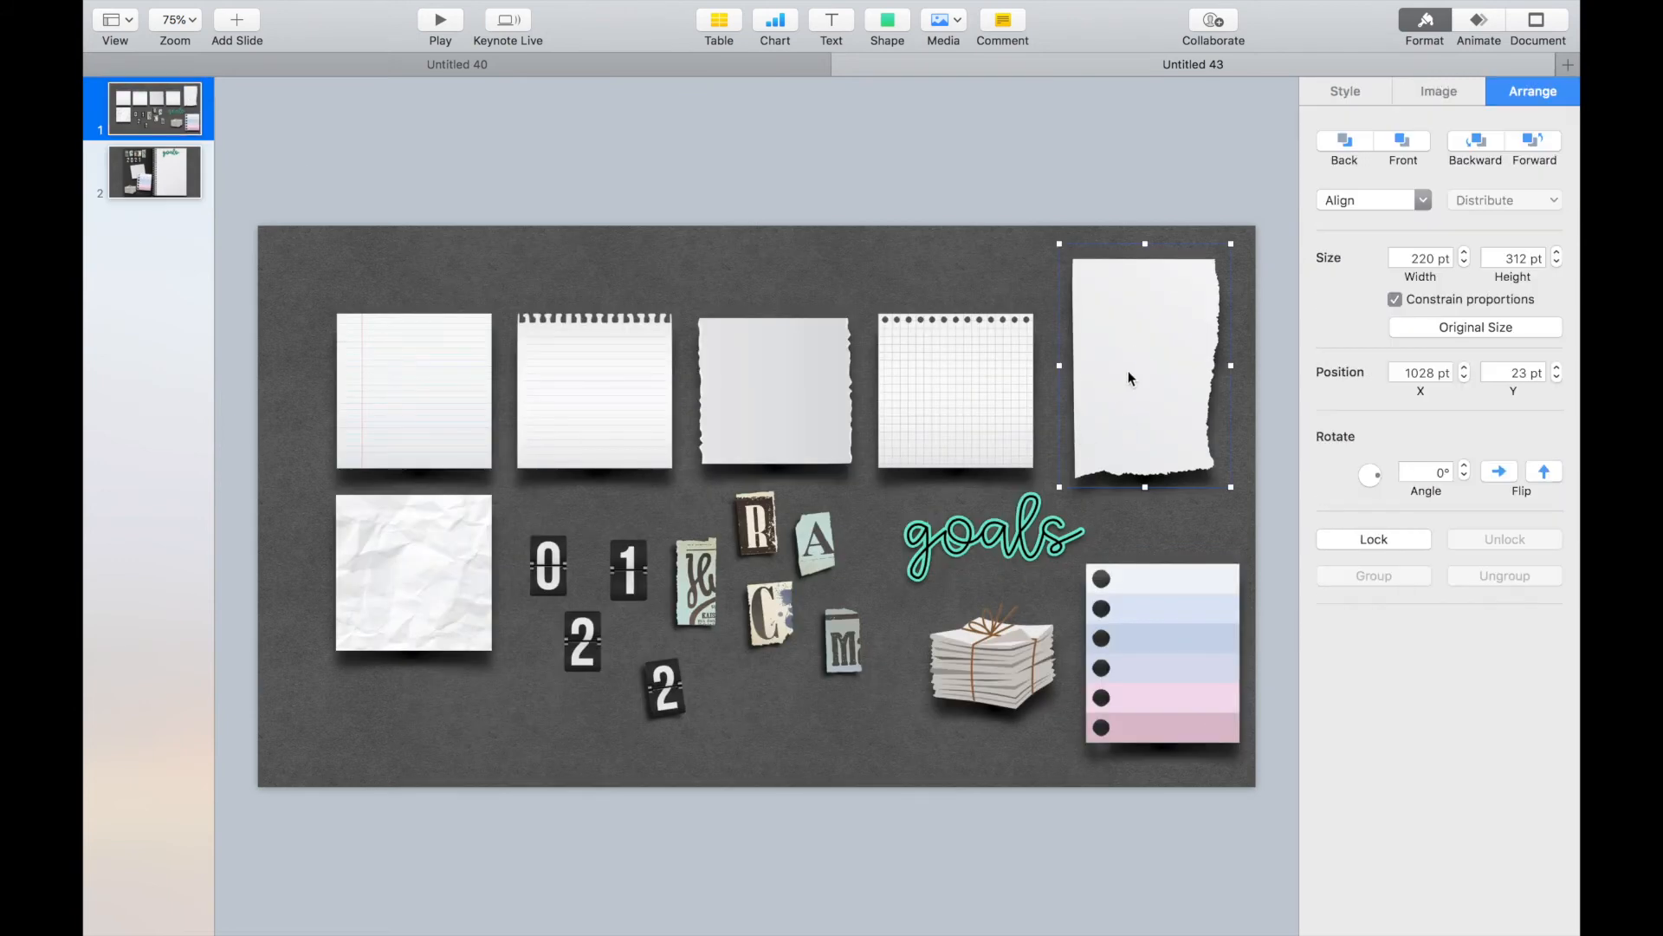
shift+click(625, 408)
shift+click(465, 396)
click(164, 182)
key(super+v)
Place the tall torn sheet beneath "goals" on the white page, tilt it slightly counterclockwise and enlarge it
drag(1141, 334, 910, 420)
click(1464, 466)
drag(1017, 569, 1059, 606)
drag(932, 466, 921, 450)
Place the perforated lined note in front at the white page's lower inner corner and change its shadow angle to fall upward
drag(611, 394, 910, 624)
click(1403, 142)
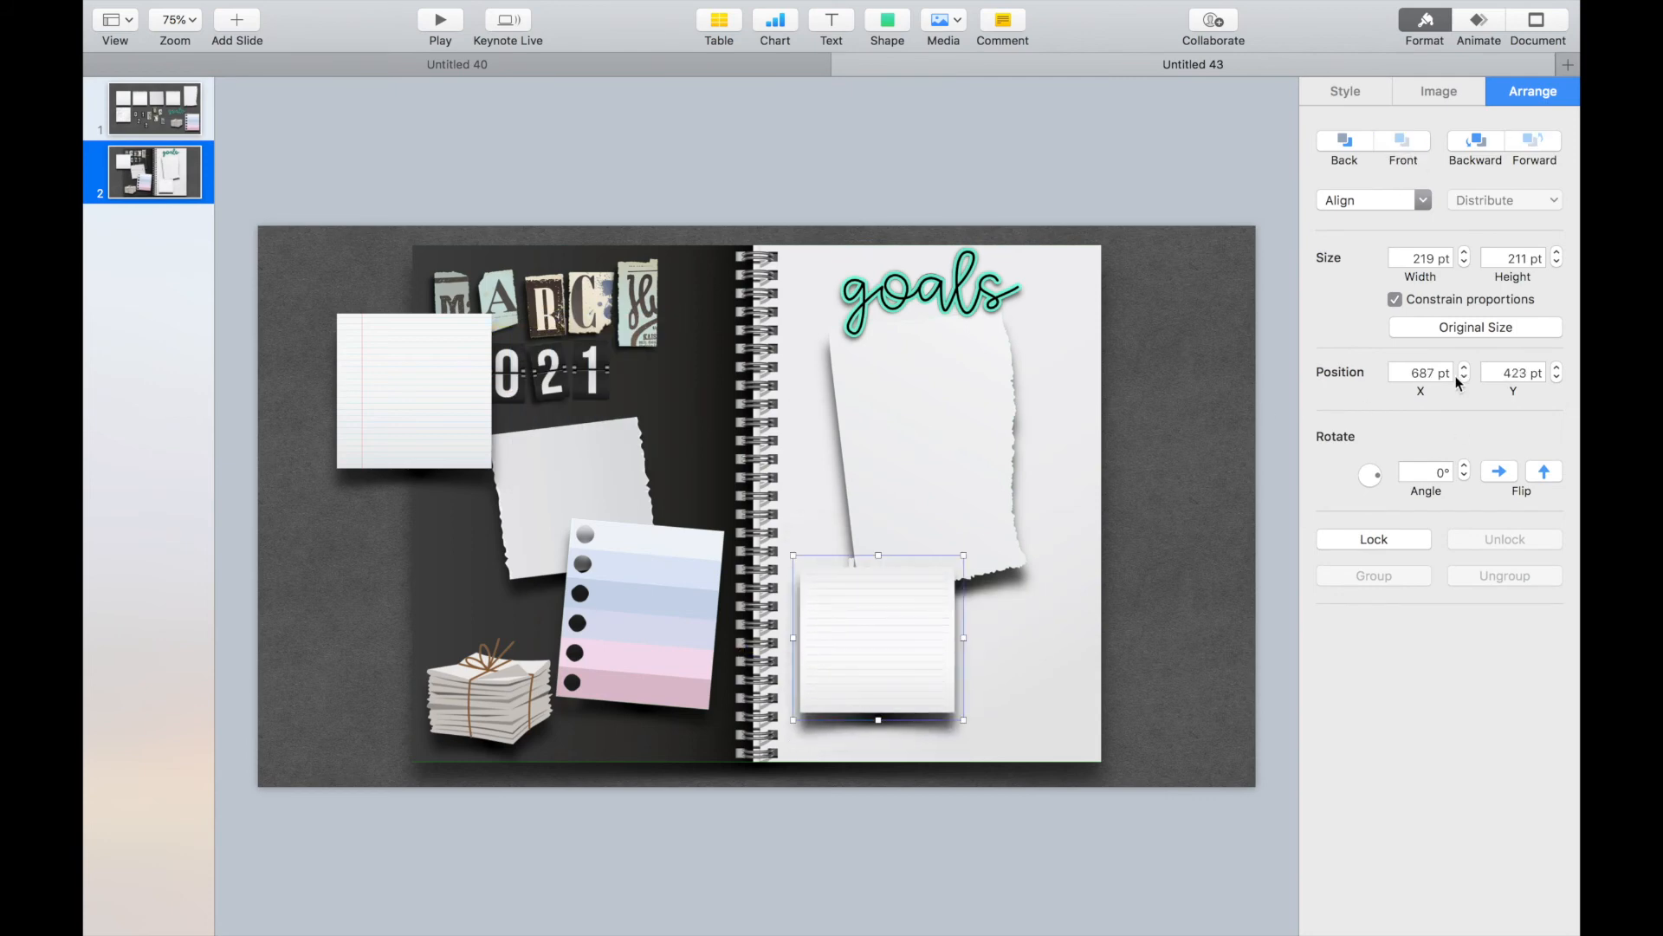
click(1364, 94)
click(1369, 639)
Move the plain lined note to the white page's lower outer corner, behind the tall torn sheet
click(441, 415)
drag(441, 415, 1046, 621)
Enlarge the tall torn sheet so it overlaps the plain lined note, and nudge the striped note slightly down on the dark page
click(864, 419)
drag(1028, 446, 1081, 431)
drag(960, 444, 950, 456)
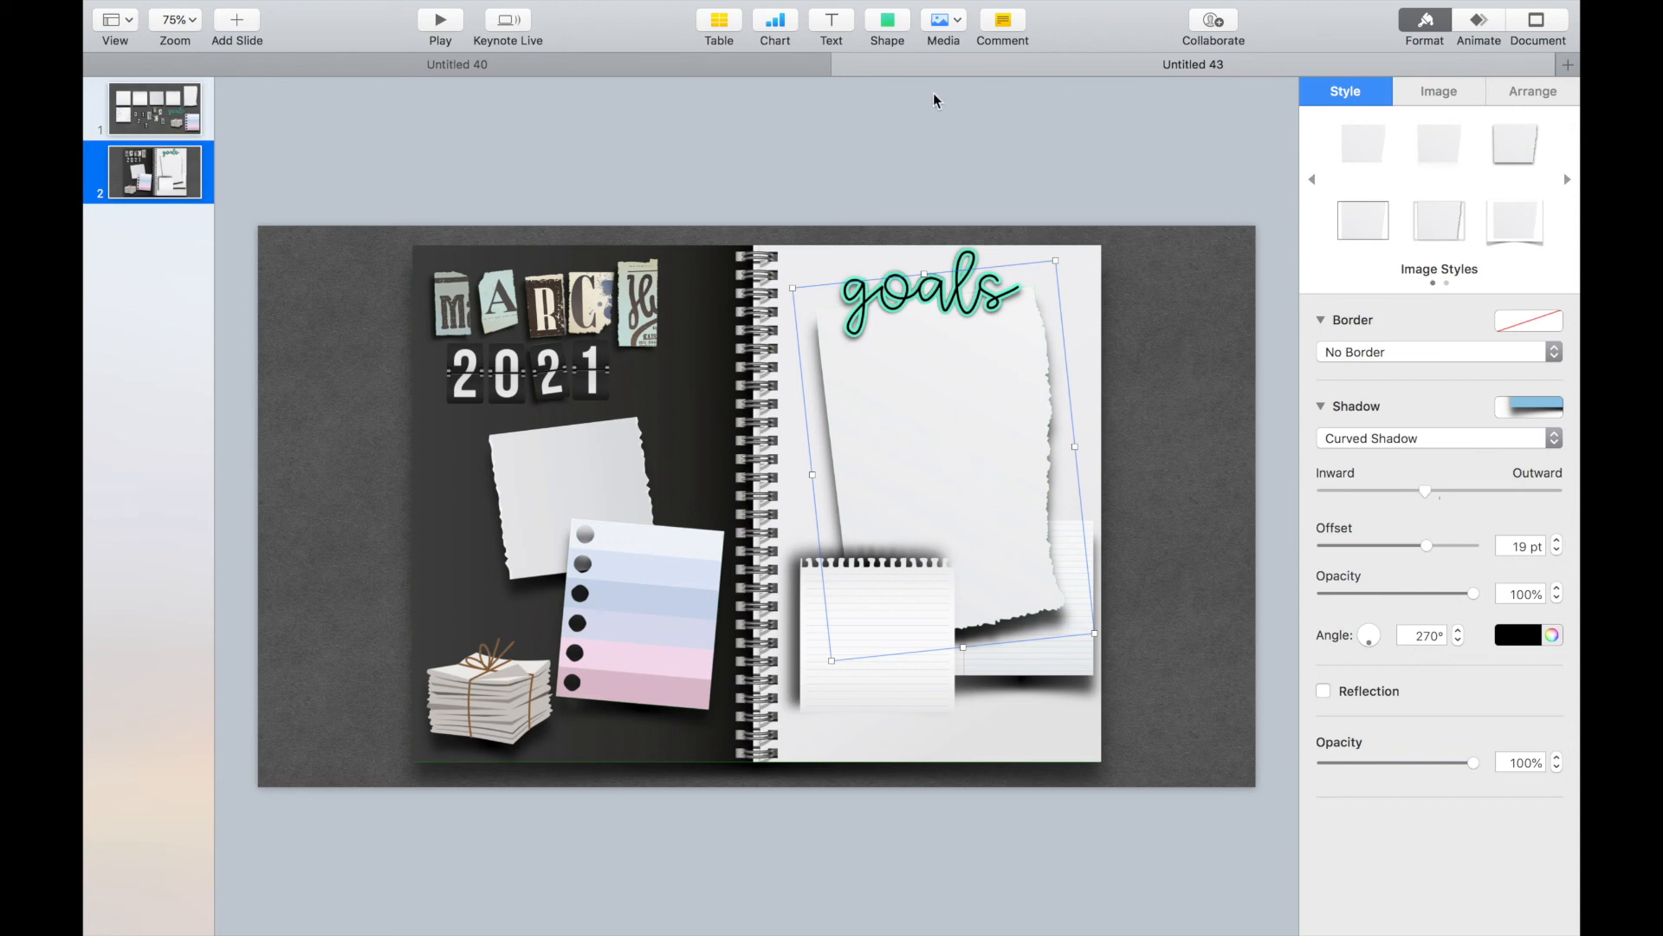
drag(697, 554, 695, 565)
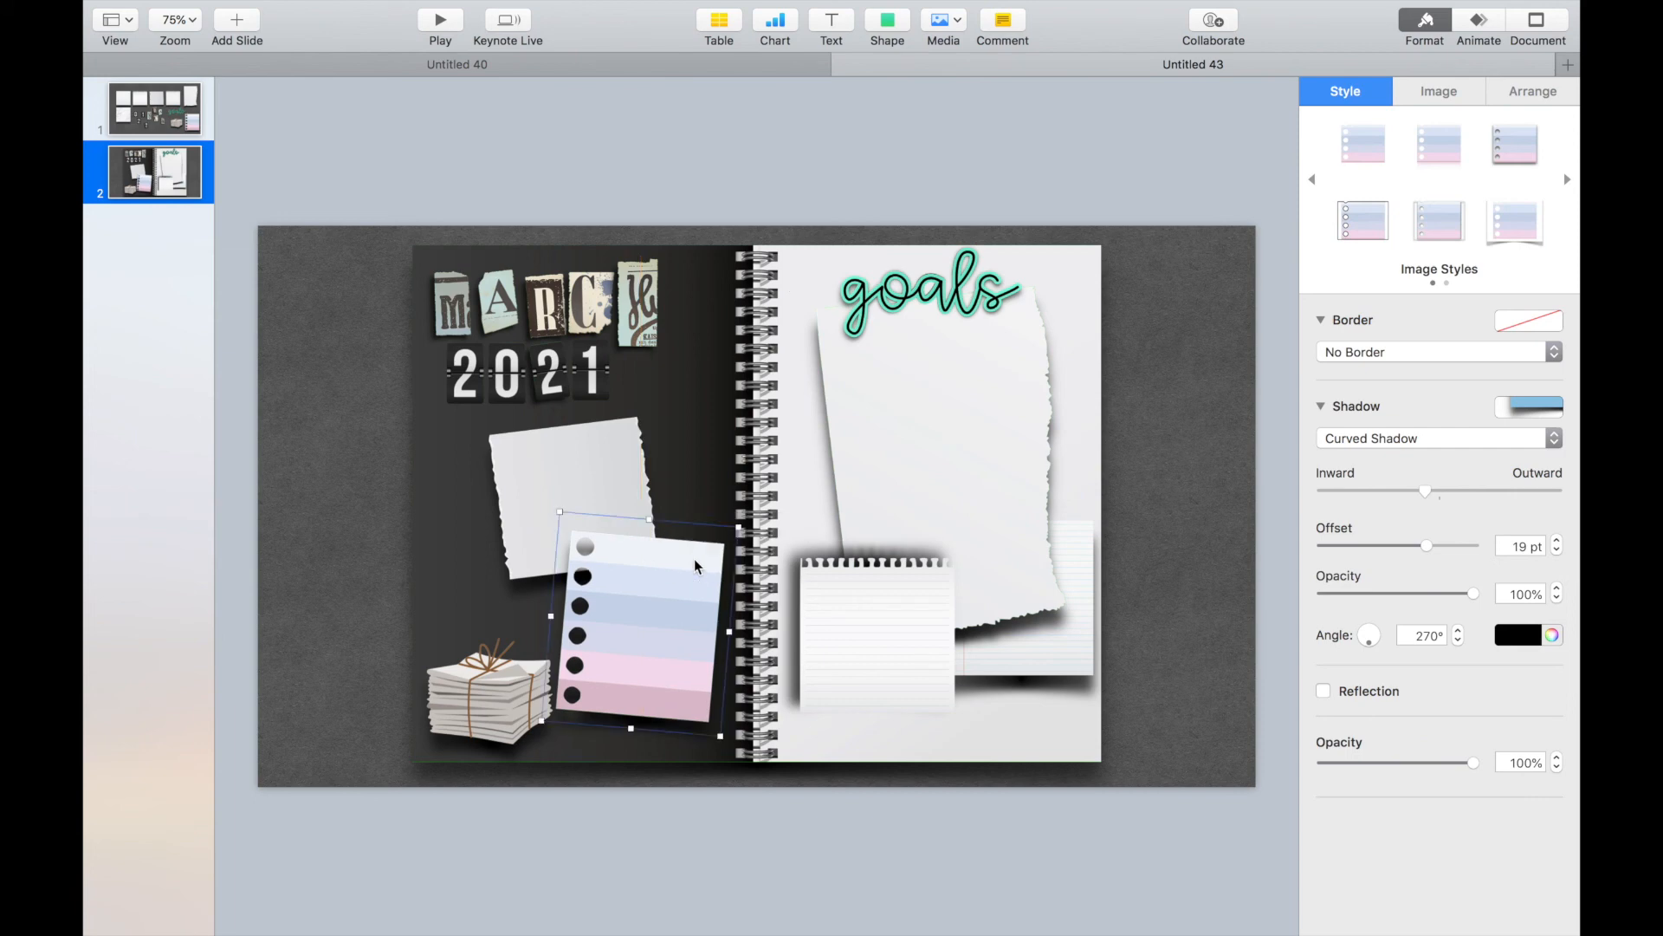